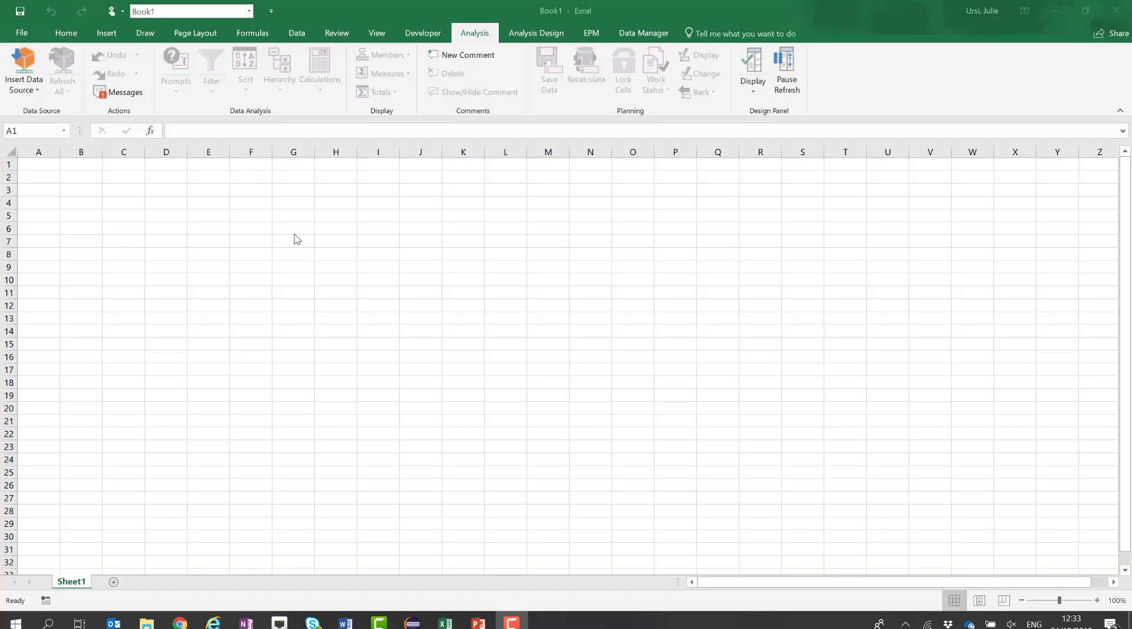
# Step: Review the Revenue by Product Category and Region query's Sheet Definition in Eclipse, then list Excel's data sources
pyautogui.click(412, 620)
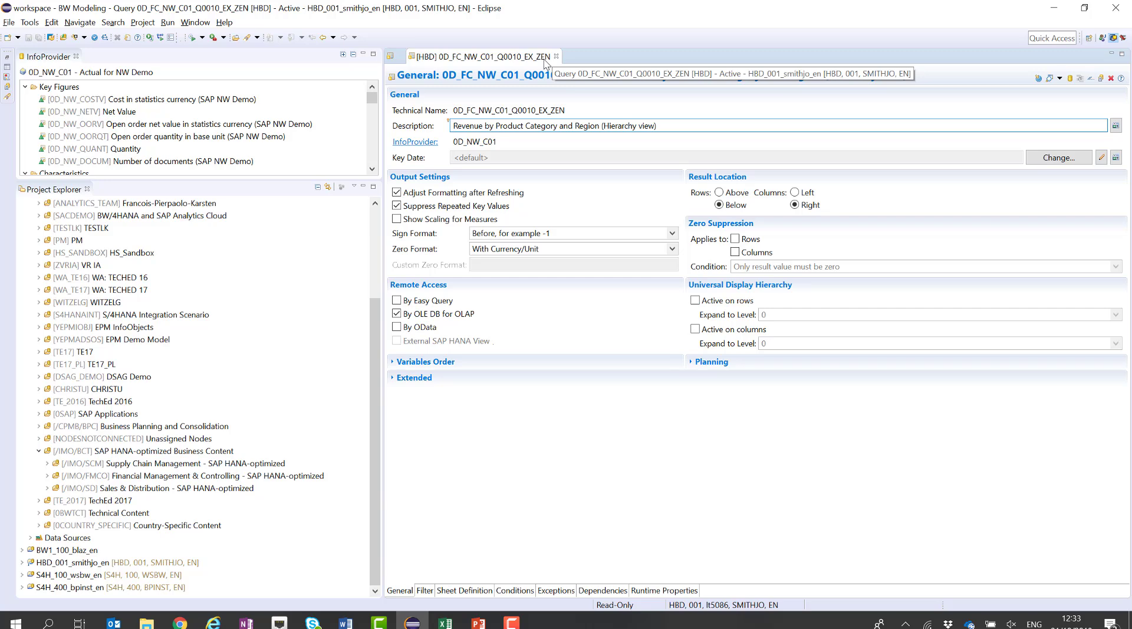
pyautogui.moveTo(502, 126); pyautogui.dragTo(690, 120)
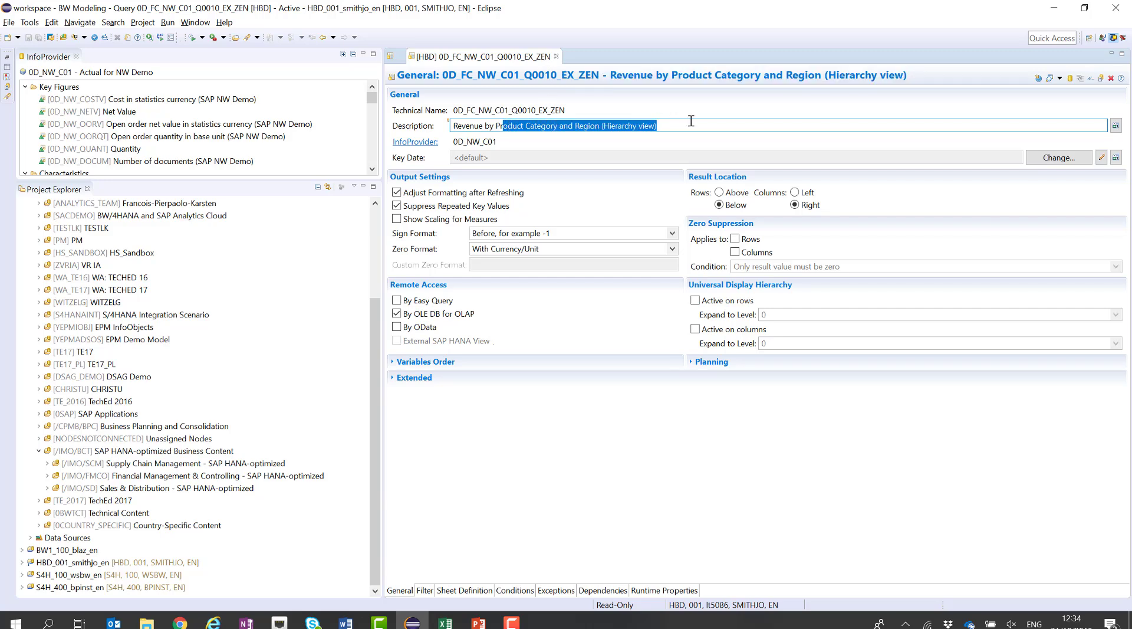
pyautogui.click(454, 592)
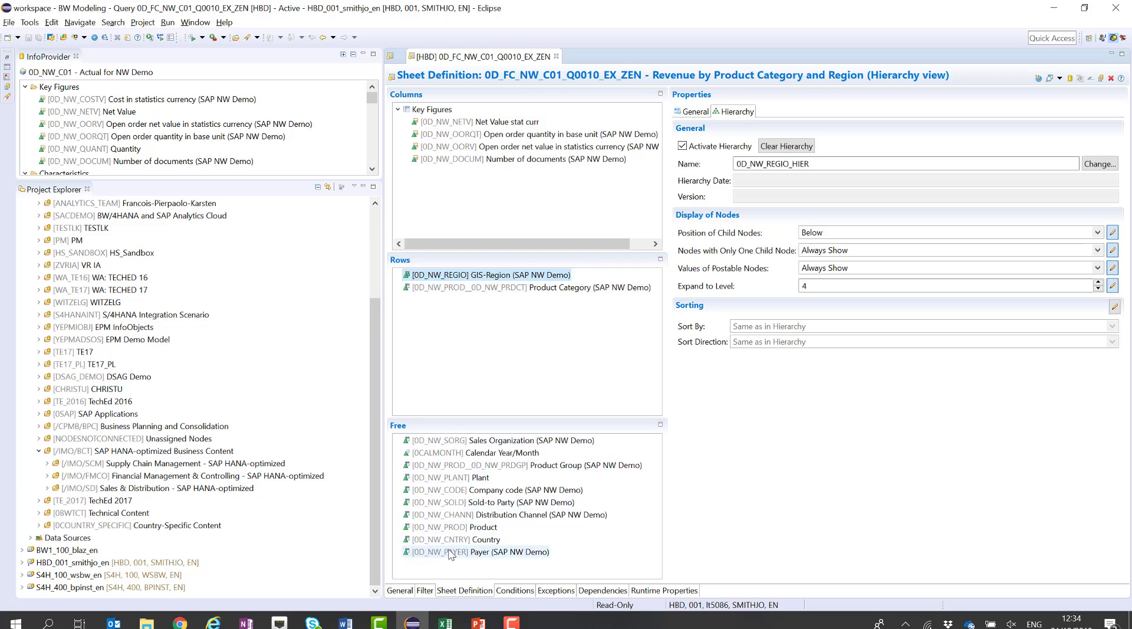
pyautogui.click(445, 623)
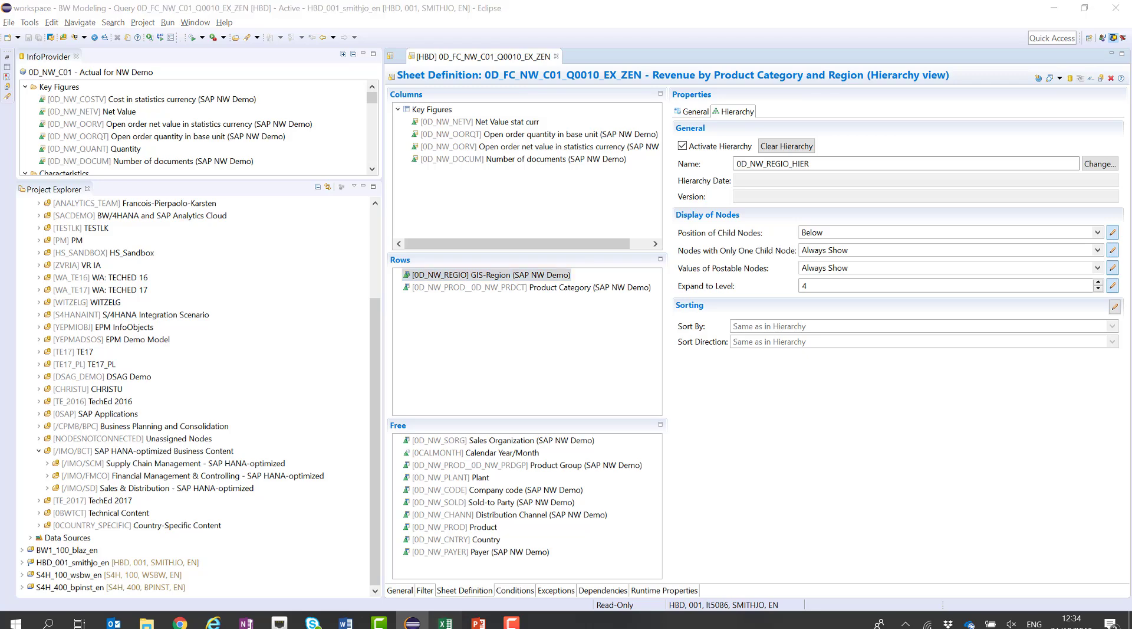
pyautogui.click(22, 81)
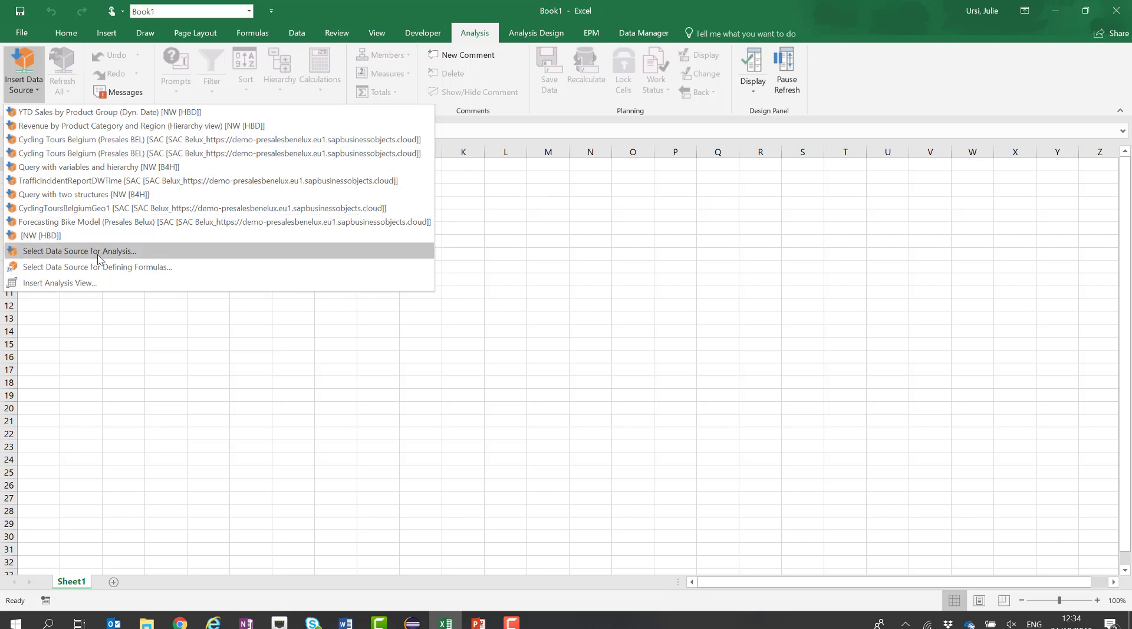
# Step: Insert the Revenue by Product Category and Region query, logging on to HBD with currency EUR
pyautogui.click(164, 127)
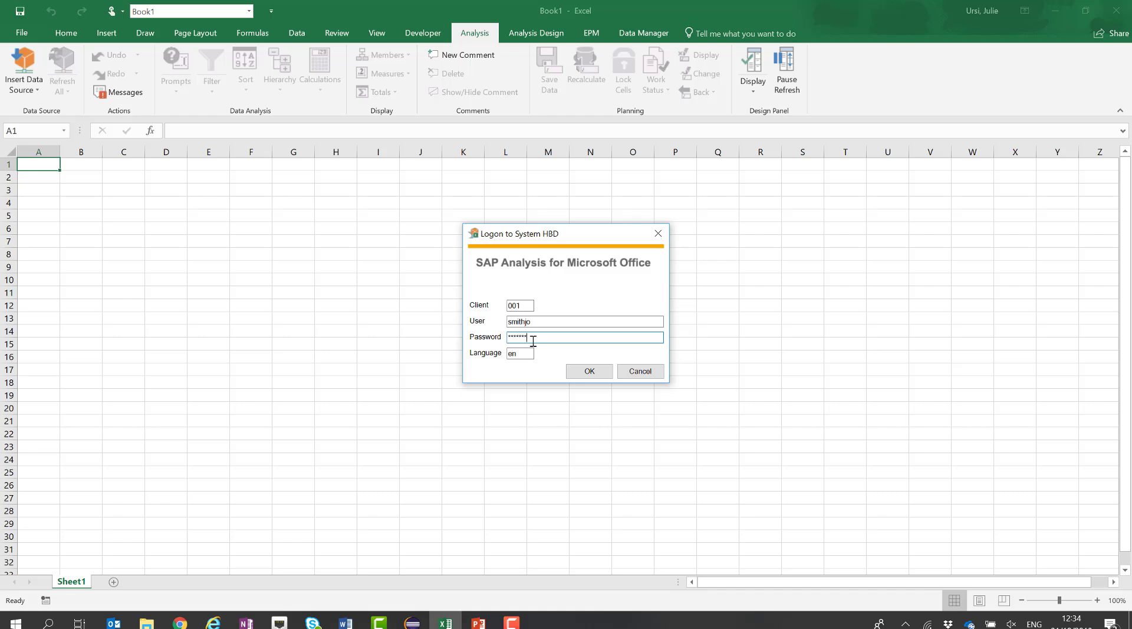
pyautogui.press('Return')
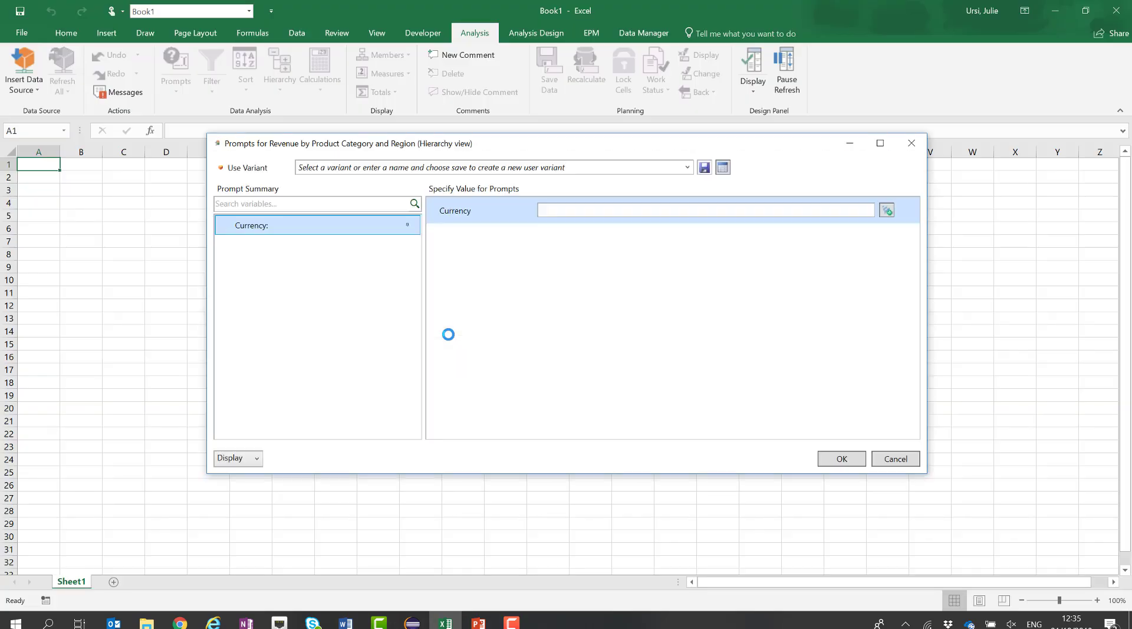
pyautogui.click(678, 211)
pyautogui.write('EUR')
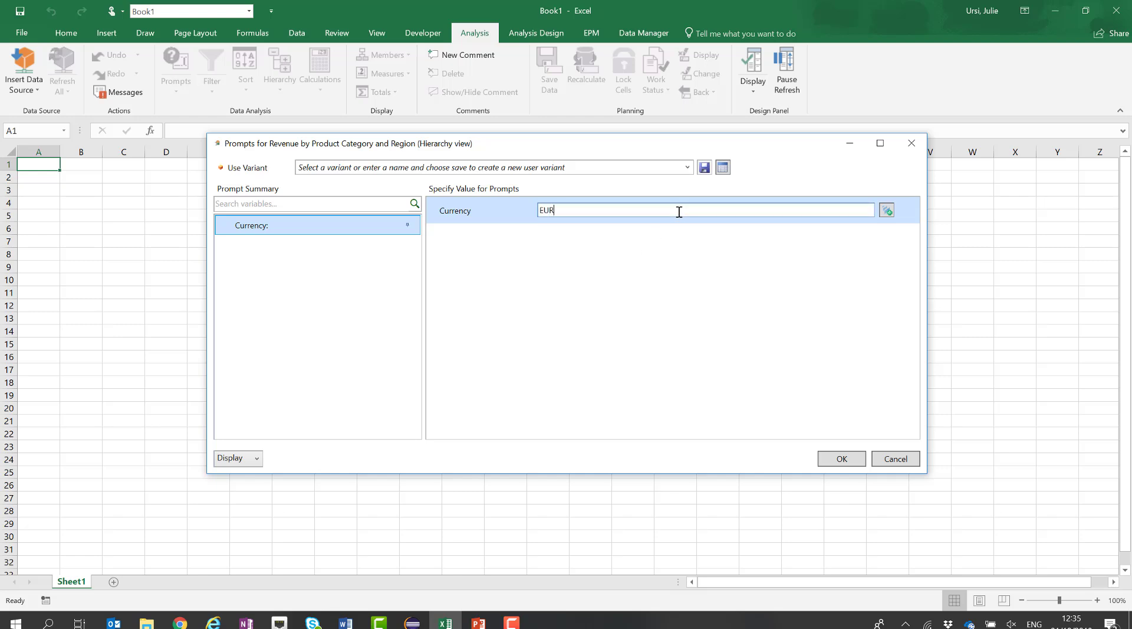
pyautogui.click(837, 460)
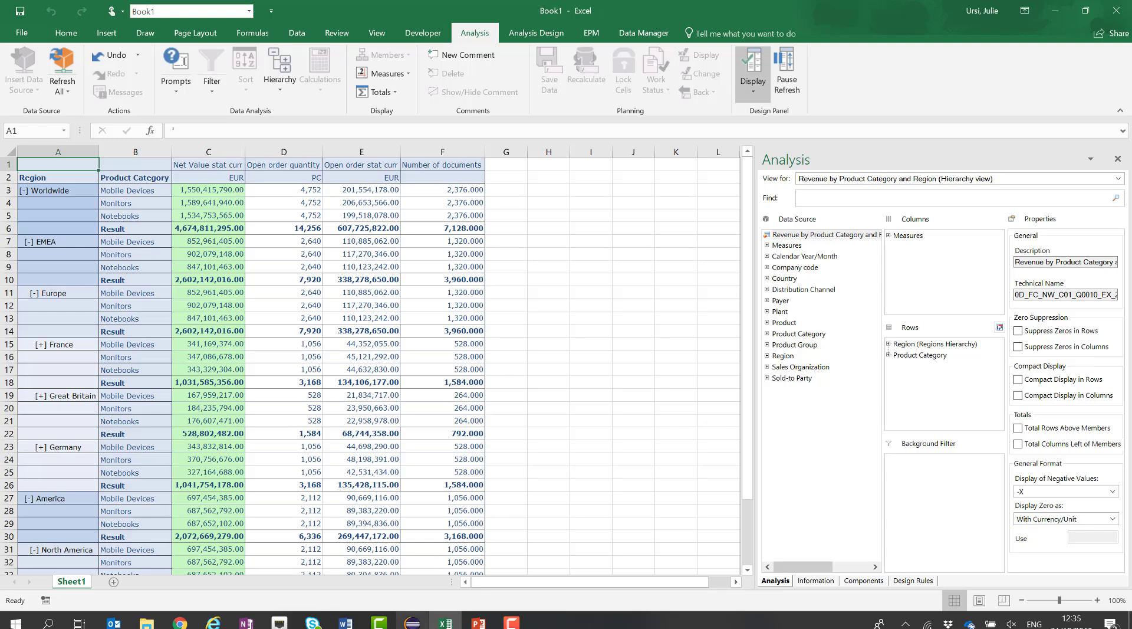
pyautogui.click(413, 622)
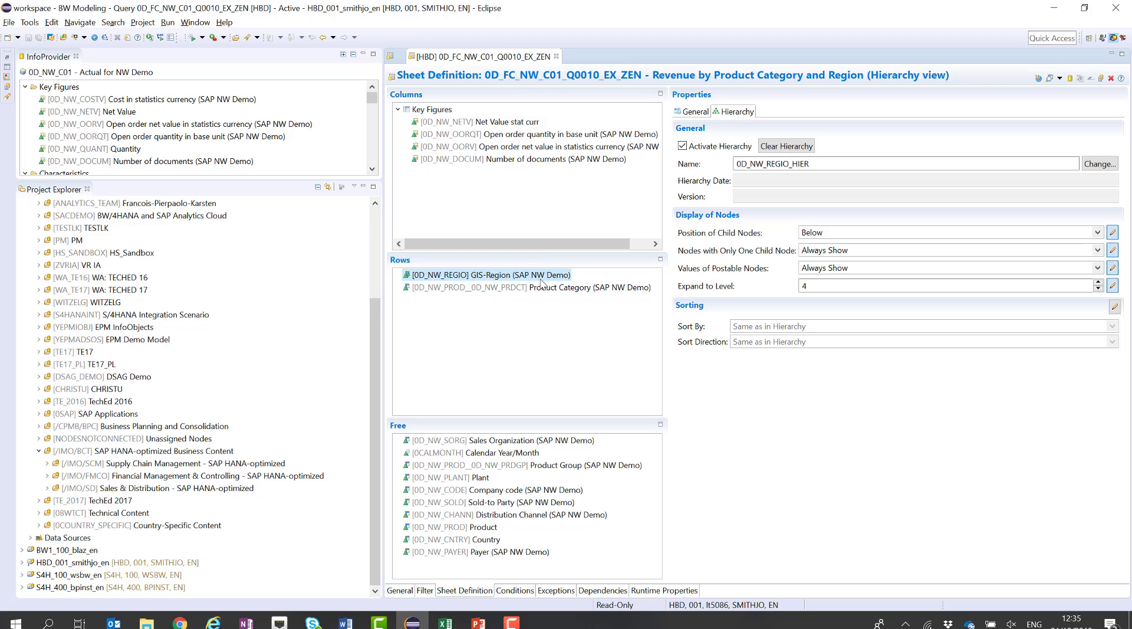
pyautogui.hotkey('alt', 'Tab')
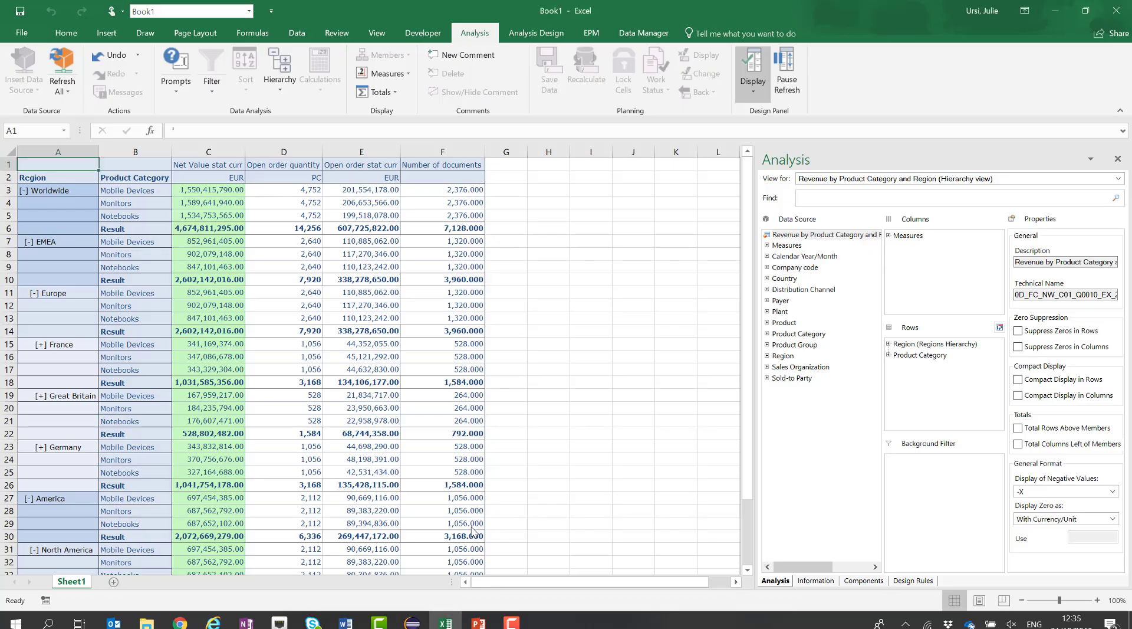
pyautogui.click(213, 189)
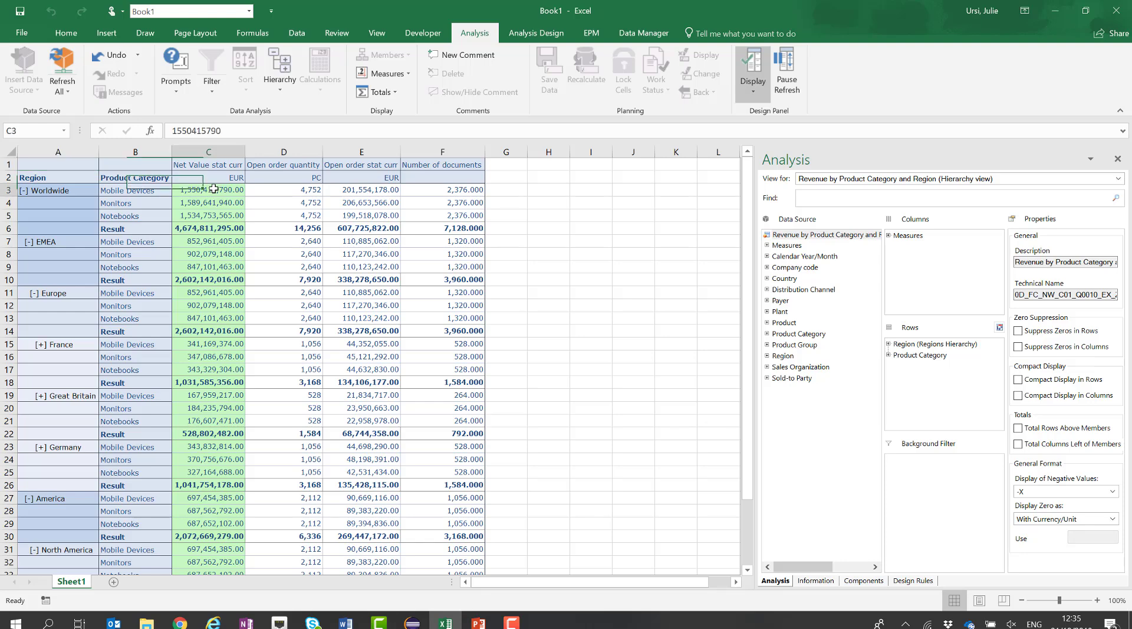
pyautogui.moveTo(214, 188); pyautogui.dragTo(209, 539)
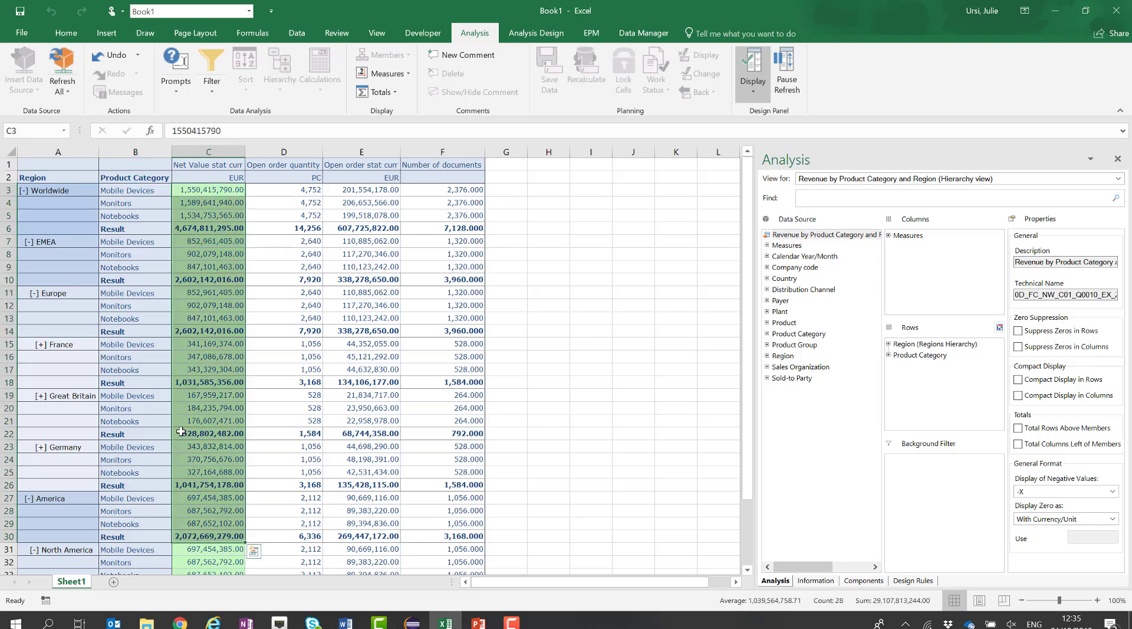
pyautogui.click(218, 178)
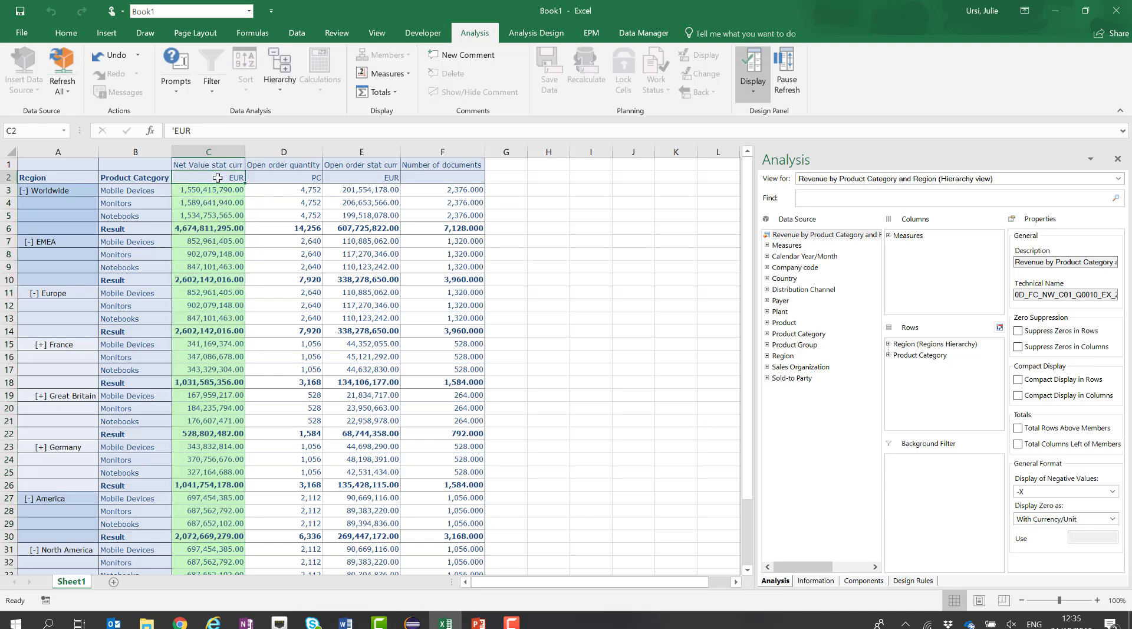
# Step: Expand France and Paris using compact row display, then switch compact row display back off
pyautogui.click(279, 95)
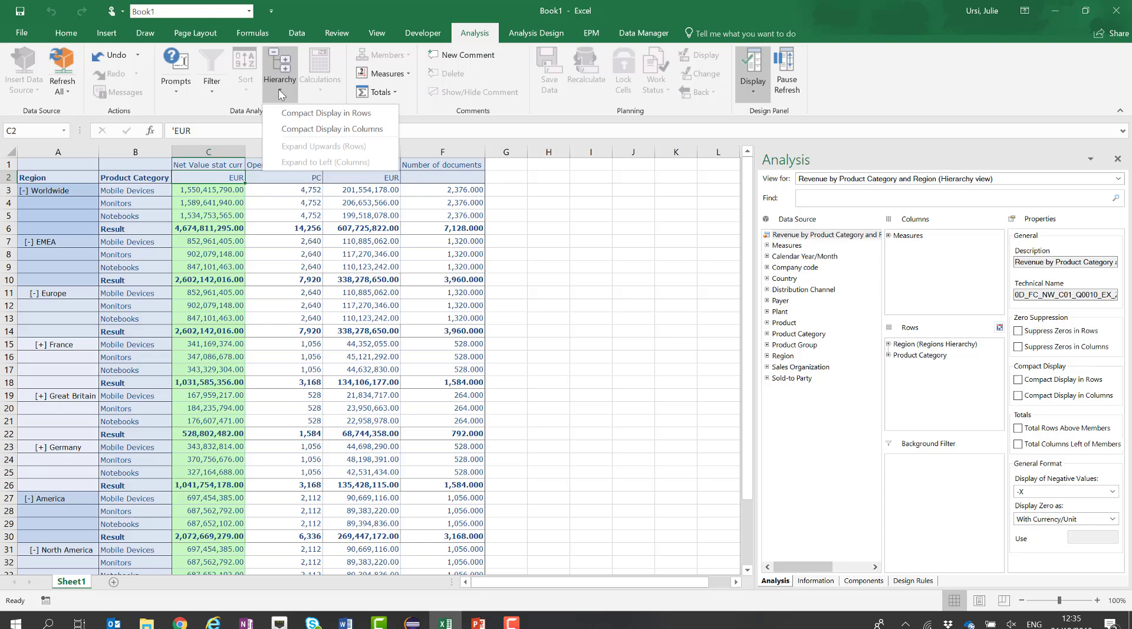
pyautogui.click(328, 113)
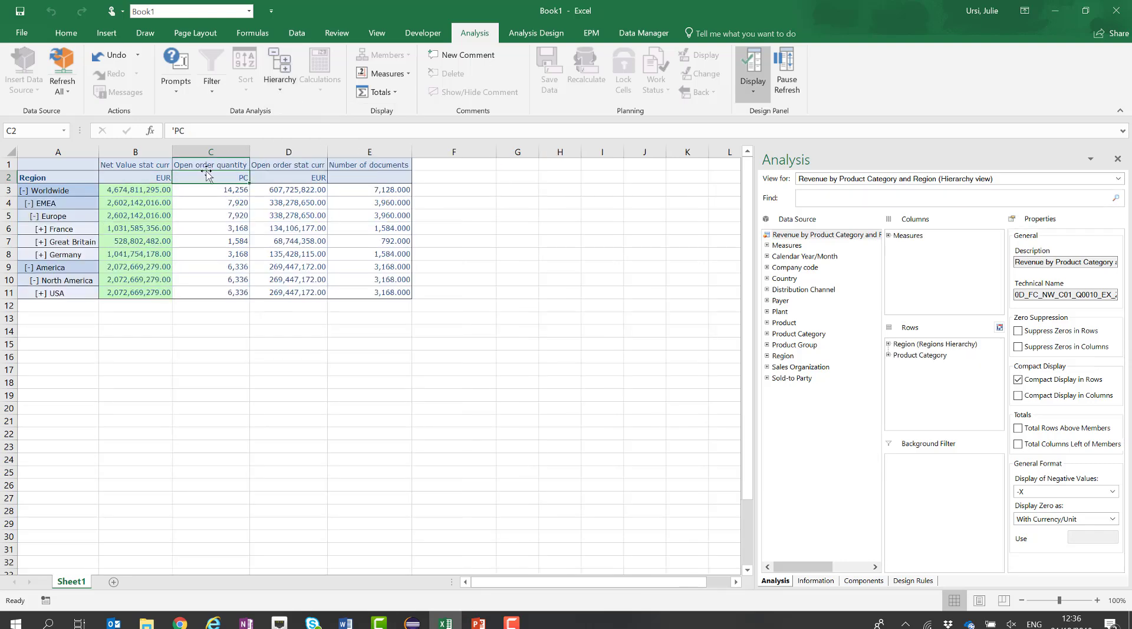
pyautogui.click(39, 229)
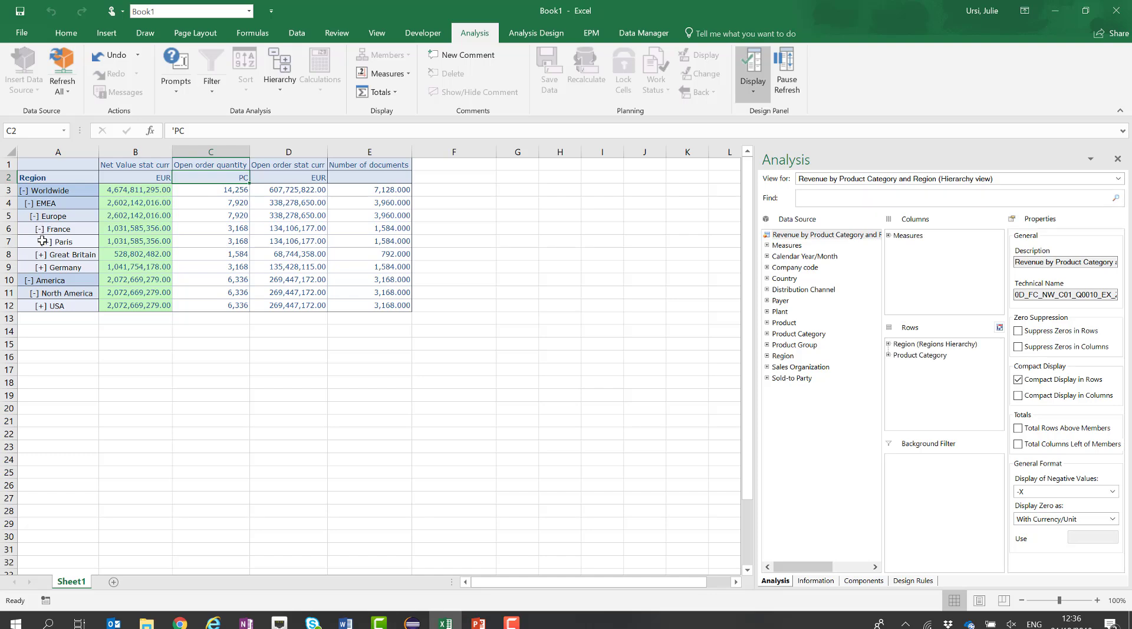
pyautogui.click(44, 240)
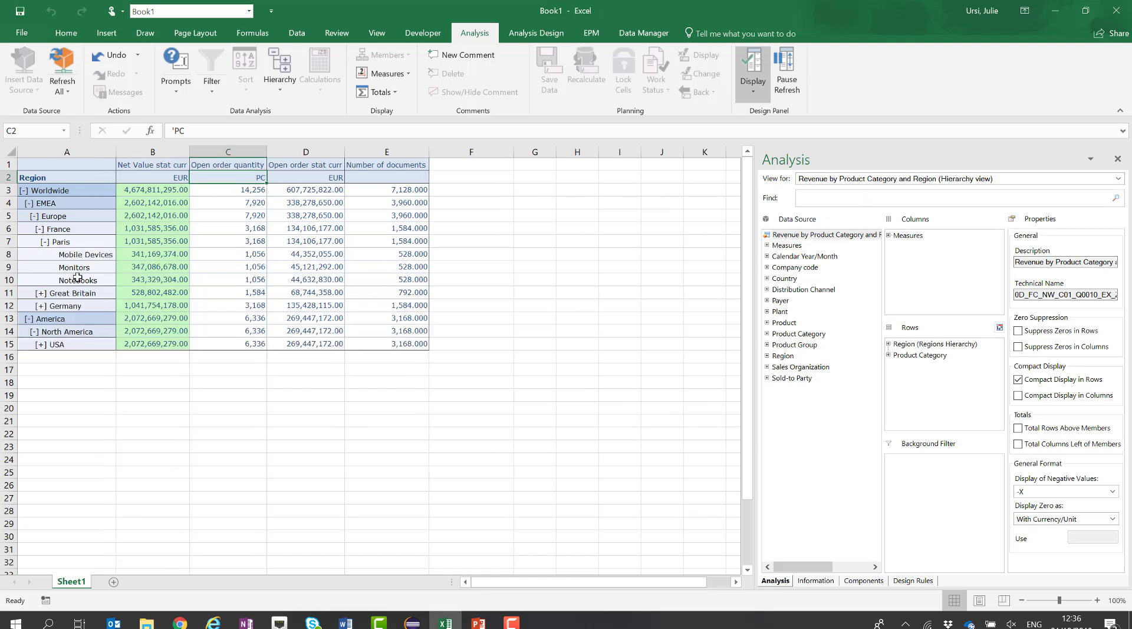
pyautogui.click(285, 86)
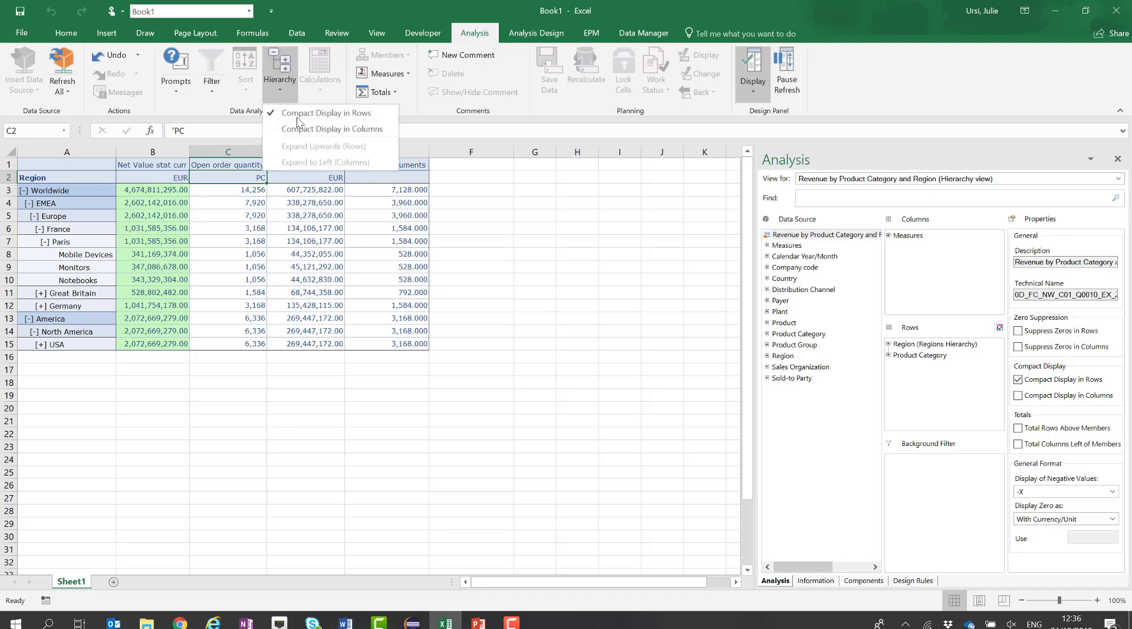
pyautogui.click(298, 117)
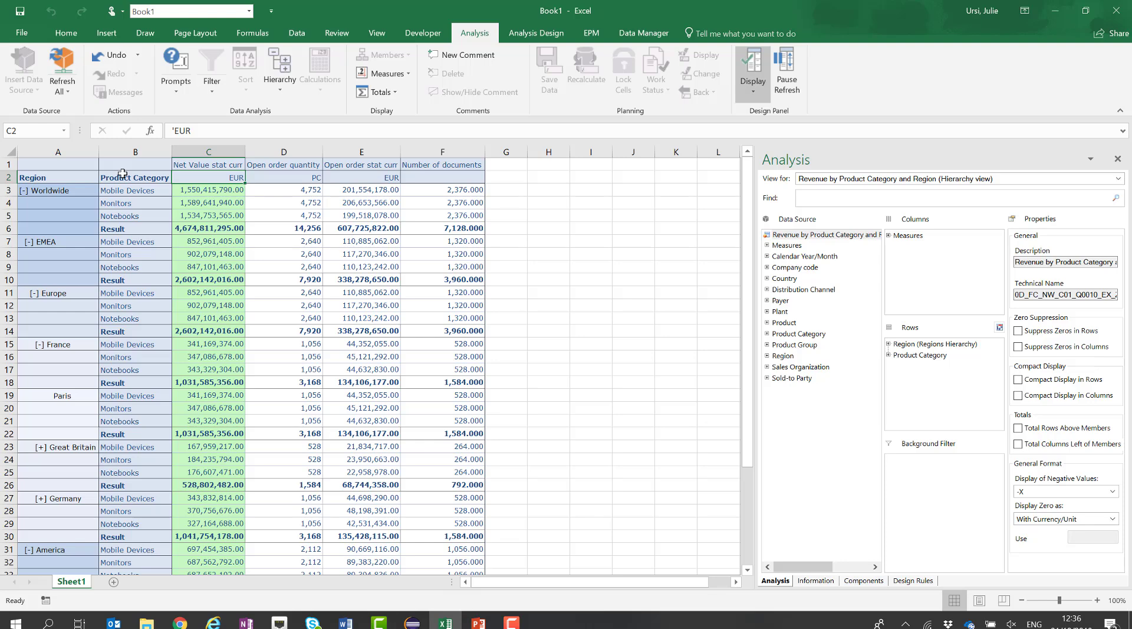
# Step: Add a calculated column subtracting Open order stat curr from Net Value stat curr
pyautogui.click(219, 165)
pyautogui.keyDown('ctrl'); pyautogui.click(367, 165); pyautogui.keyUp('ctrl')
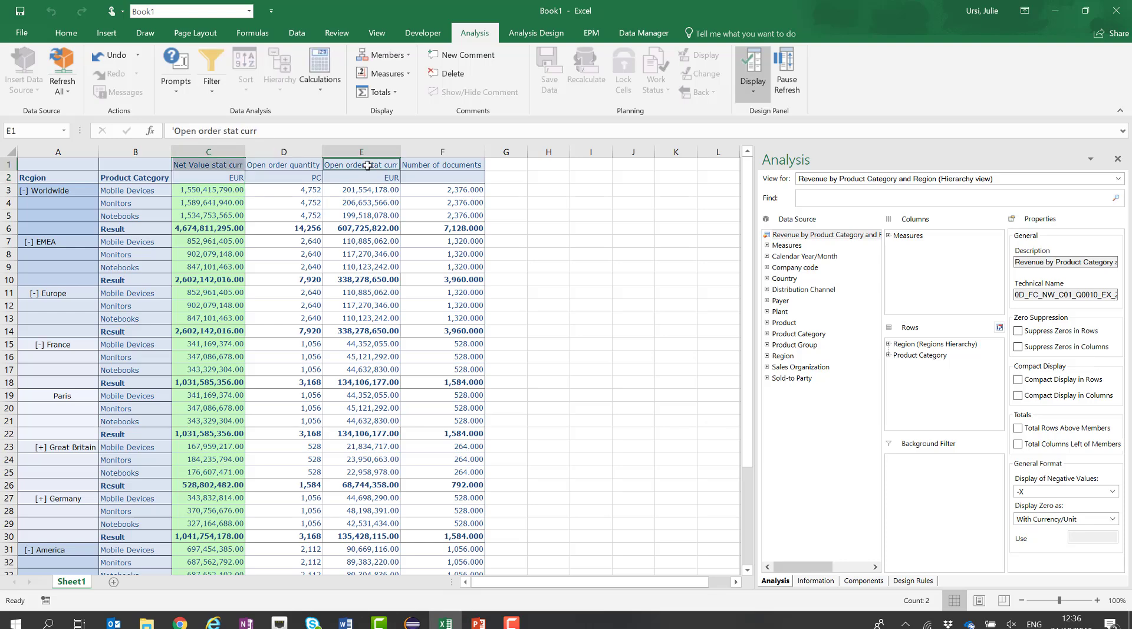
pyautogui.rightClick(368, 165)
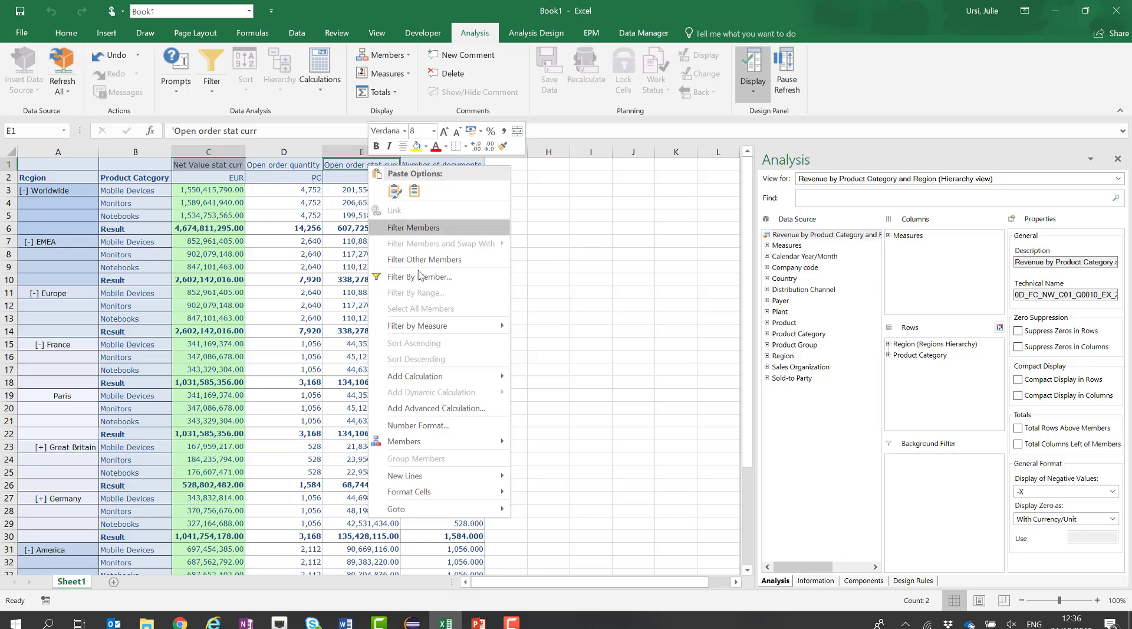
pyautogui.moveTo(423, 375)
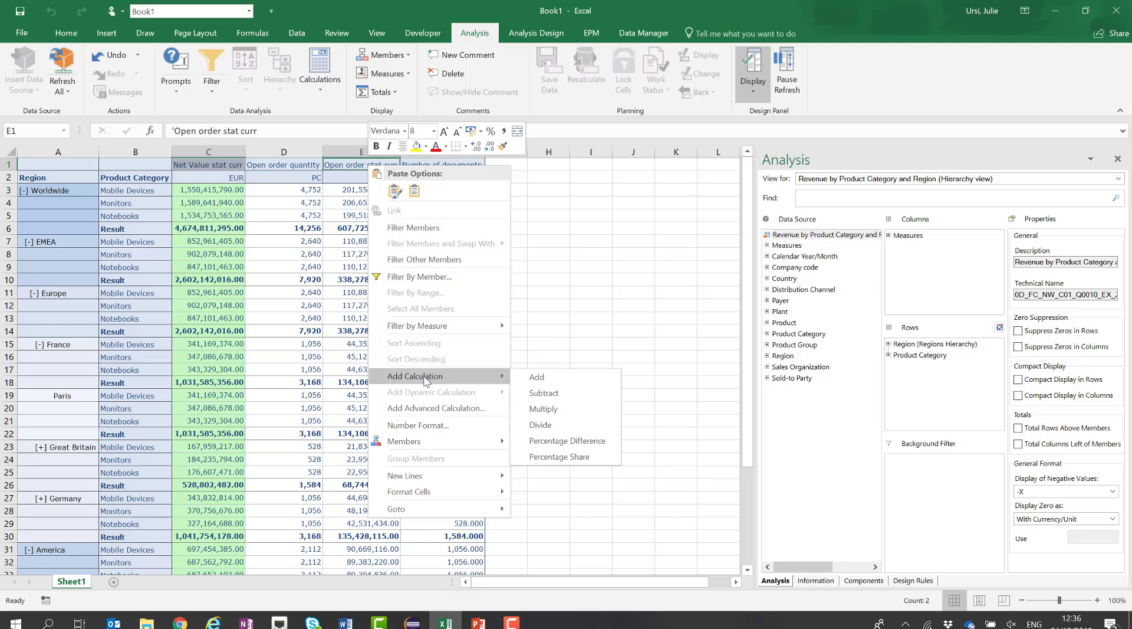
pyautogui.click(582, 395)
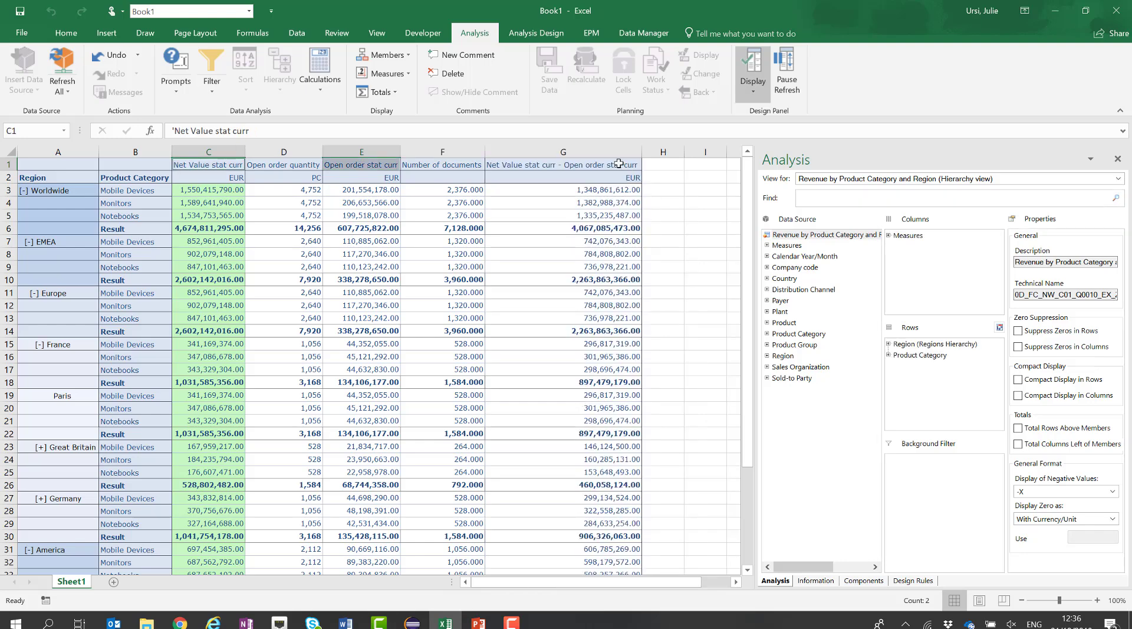
# Step: Remove Product Category from Rows and add it back beneath Region
pyautogui.click(618, 163)
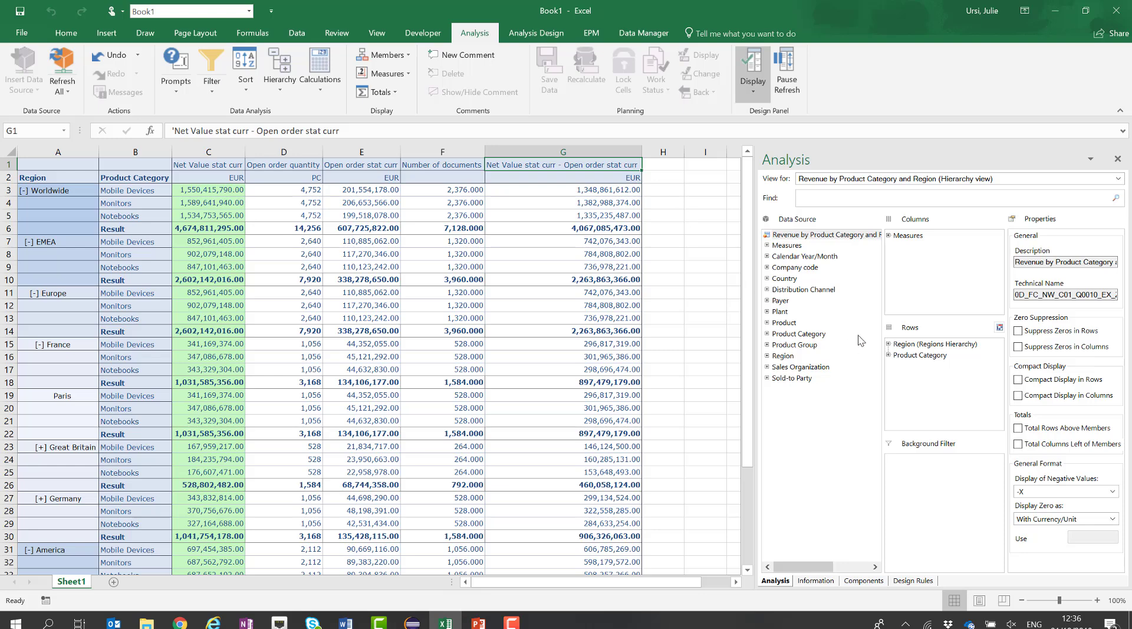
pyautogui.moveTo(921, 354)
pyautogui.mouseDown()
pyautogui.moveTo(779, 407)
pyautogui.moveTo(812, 407)
pyautogui.mouseUp()
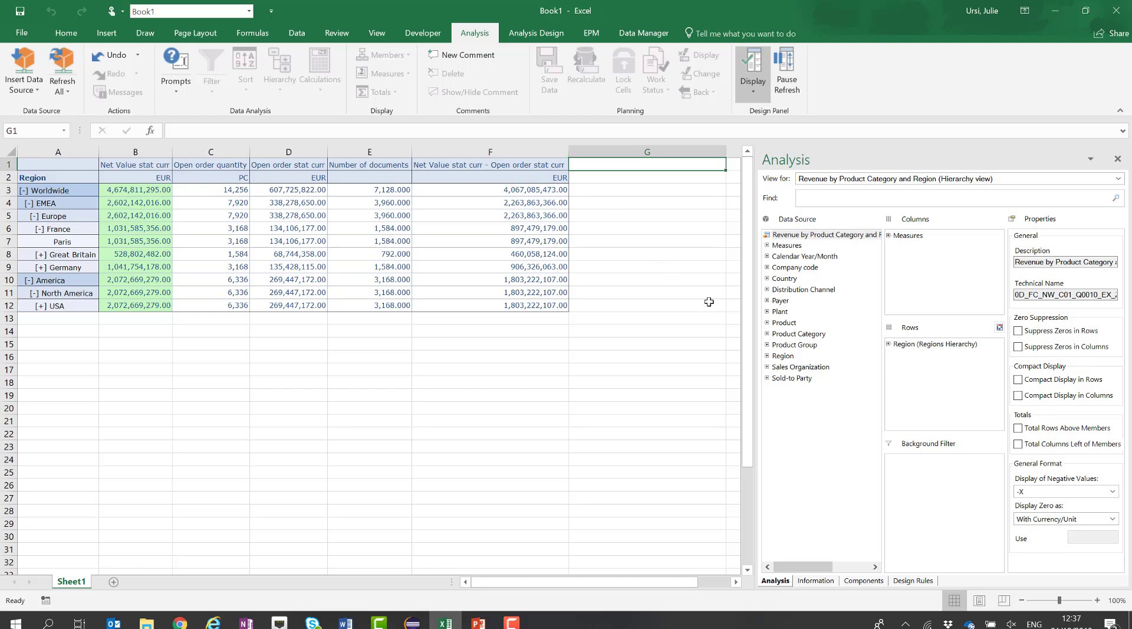
pyautogui.moveTo(799, 334); pyautogui.dragTo(936, 364)
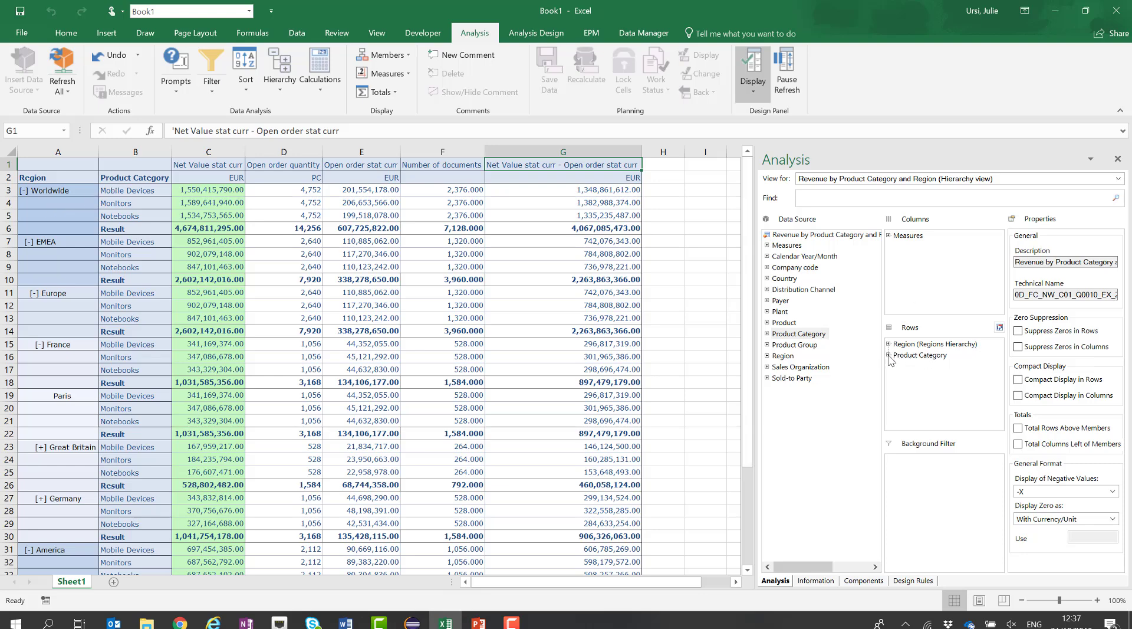
# Step: Filter Product Category to Monitors only, then remove Product Category from Rows
pyautogui.click(889, 355)
pyautogui.rightClick(919, 356)
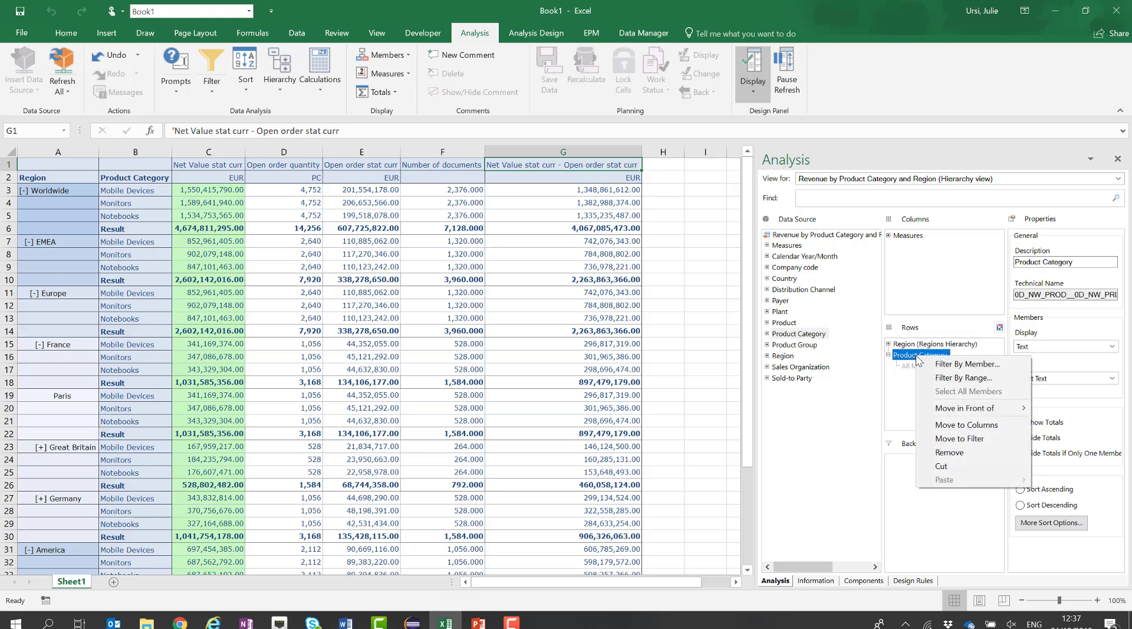
pyautogui.click(980, 366)
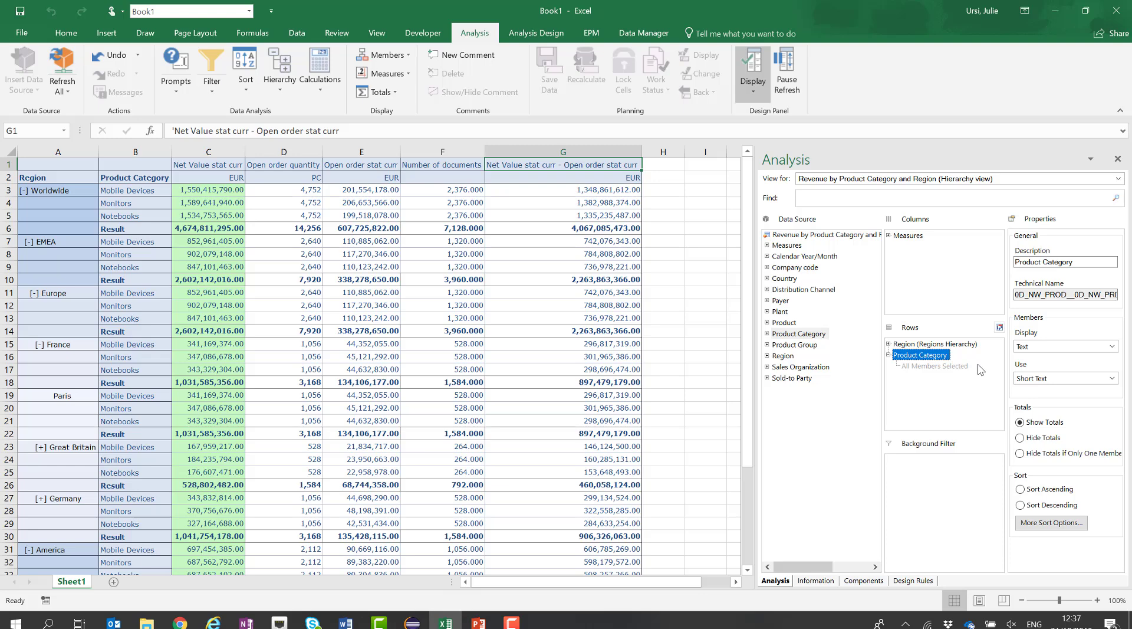
pyautogui.click(477, 285)
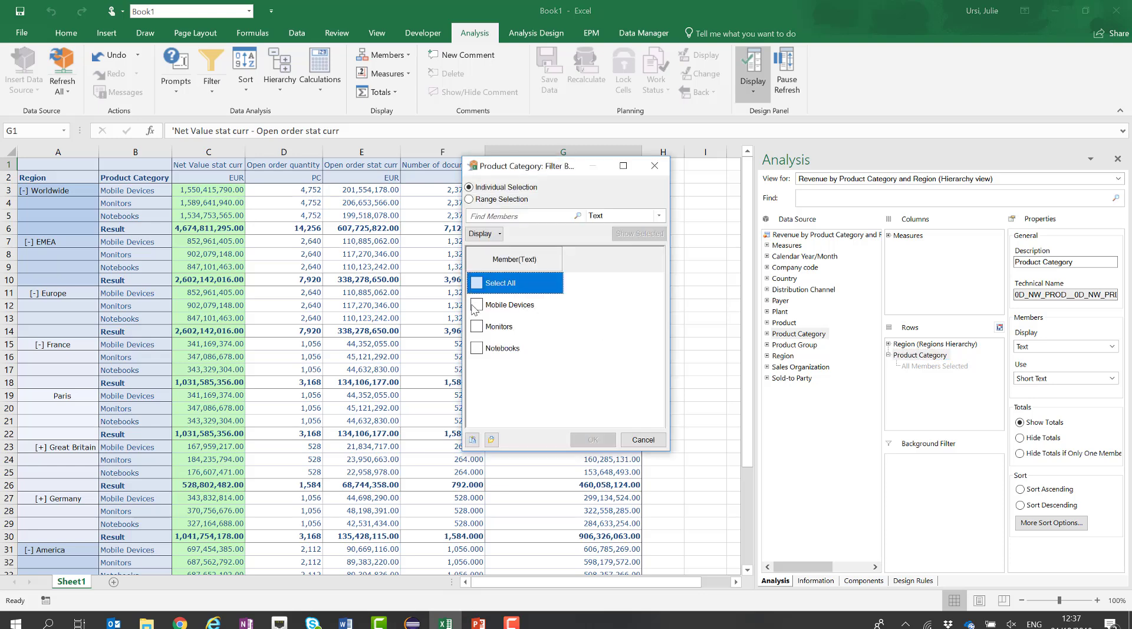
pyautogui.click(477, 326)
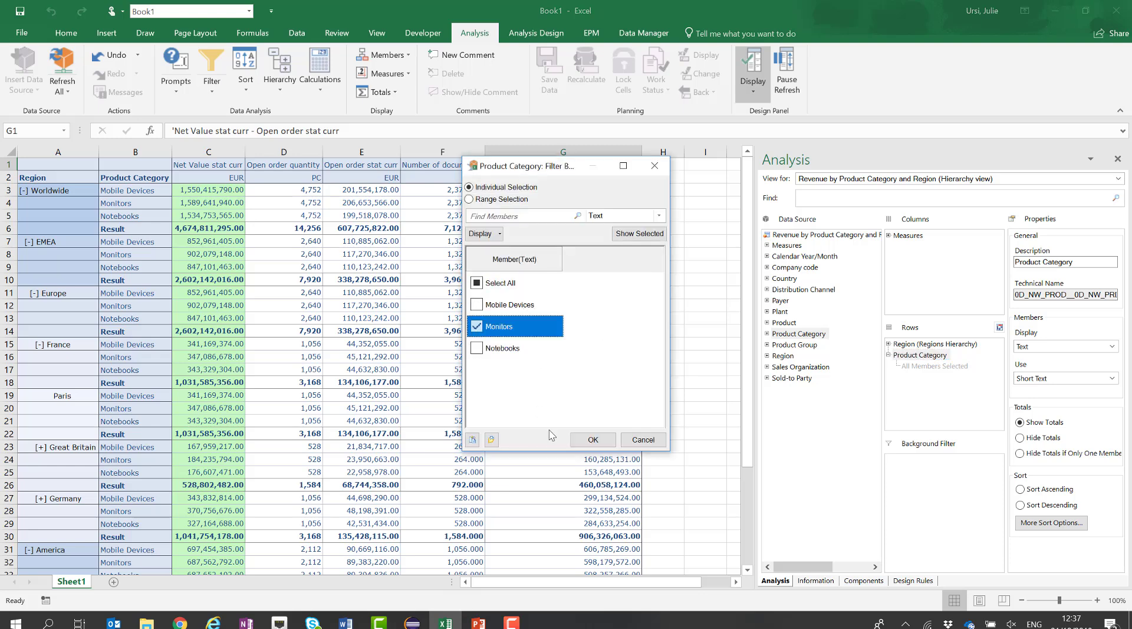
pyautogui.click(600, 440)
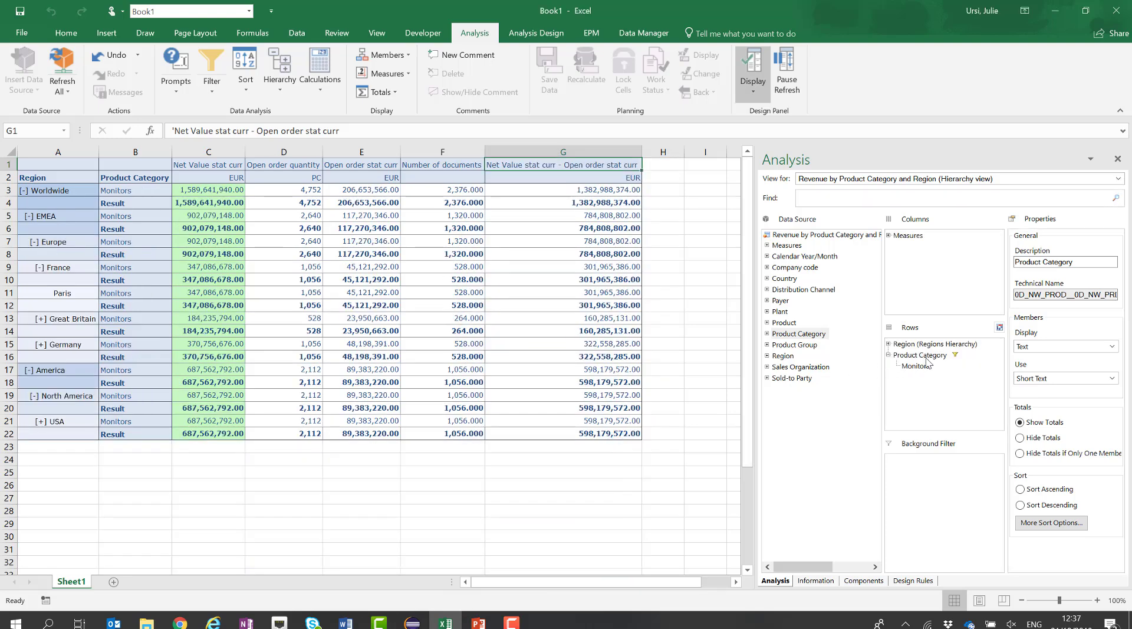
pyautogui.moveTo(938, 356); pyautogui.dragTo(825, 405)
# Step: Place Product Group in Rows beneath the Region hierarchy
pyautogui.click(802, 345)
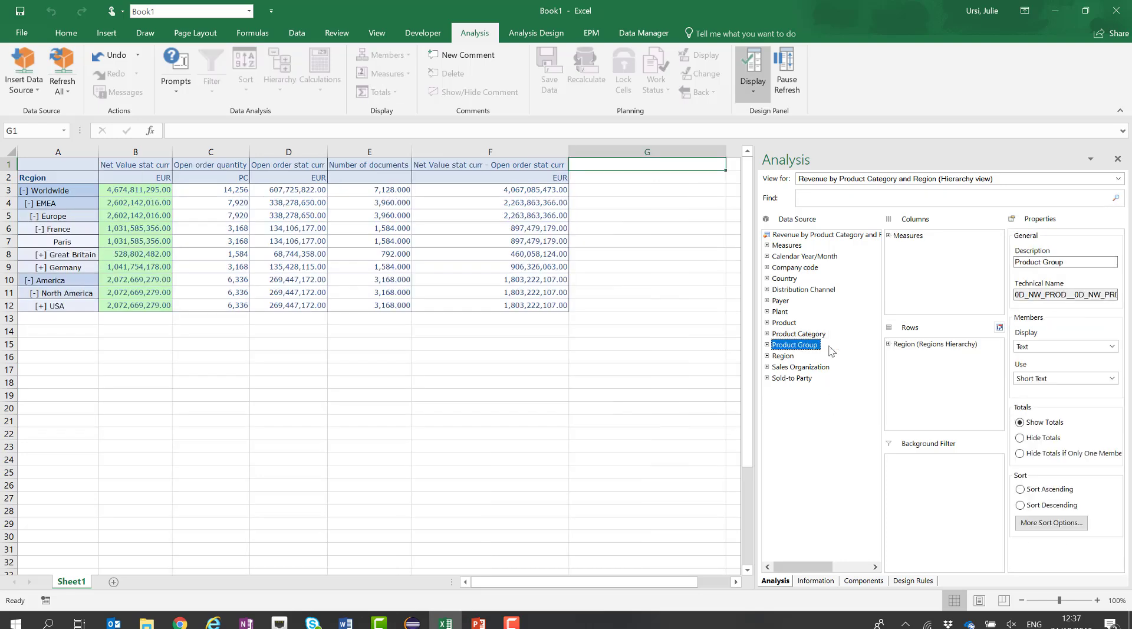
pyautogui.moveTo(802, 345); pyautogui.dragTo(938, 374)
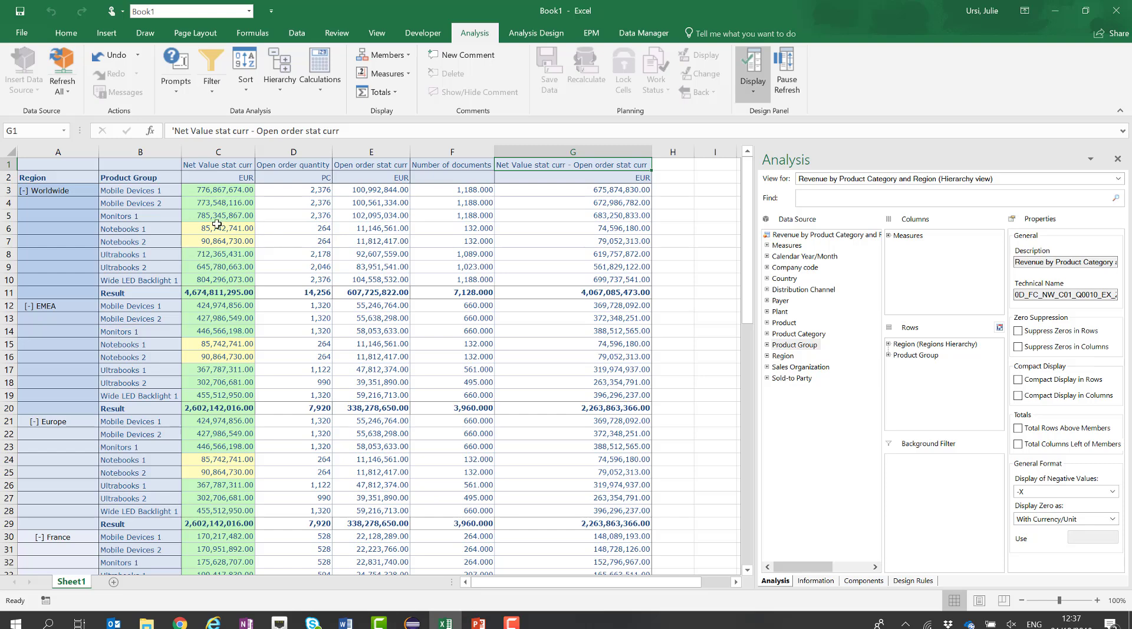
pyautogui.click(412, 76)
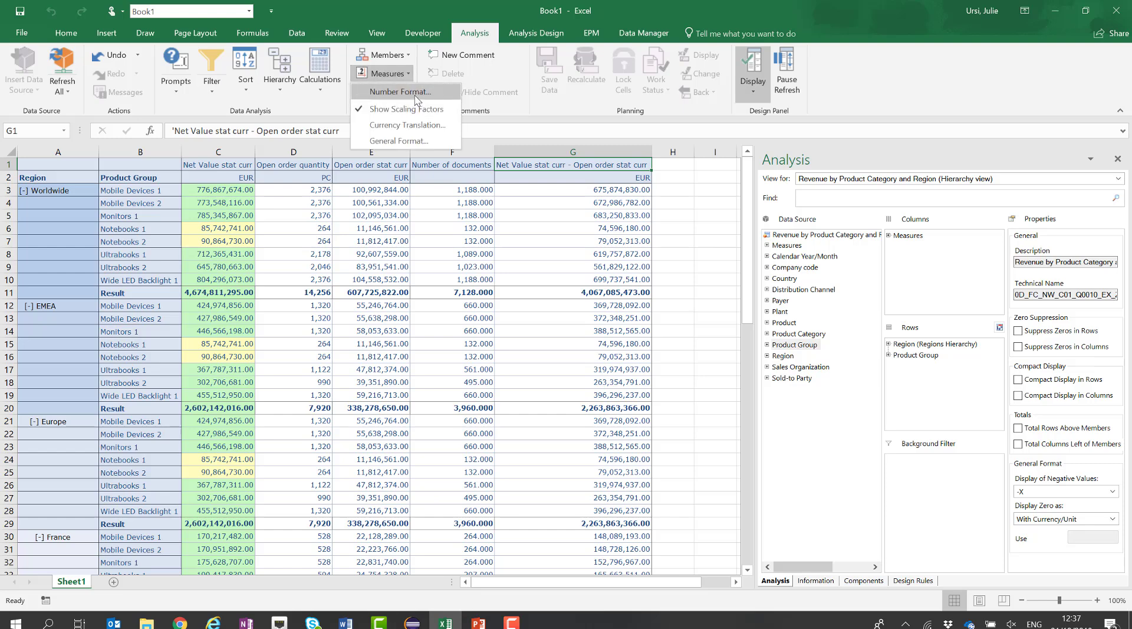
# Step: Format the Net Value minus Open order difference measure with 0 decimal places
pyautogui.click(415, 94)
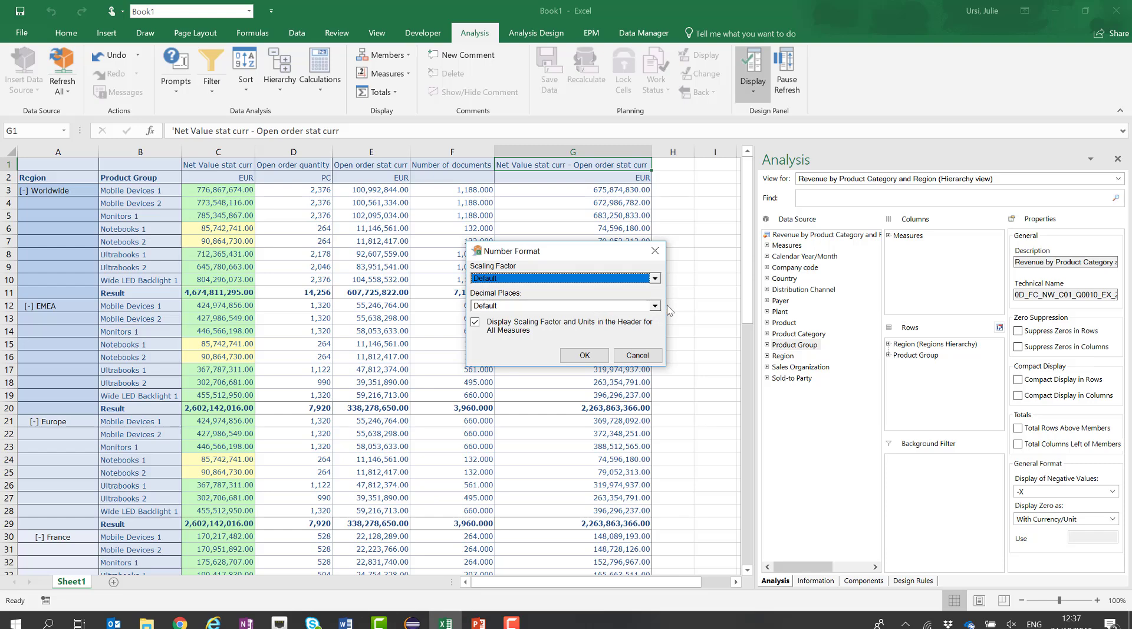
pyautogui.click(656, 306)
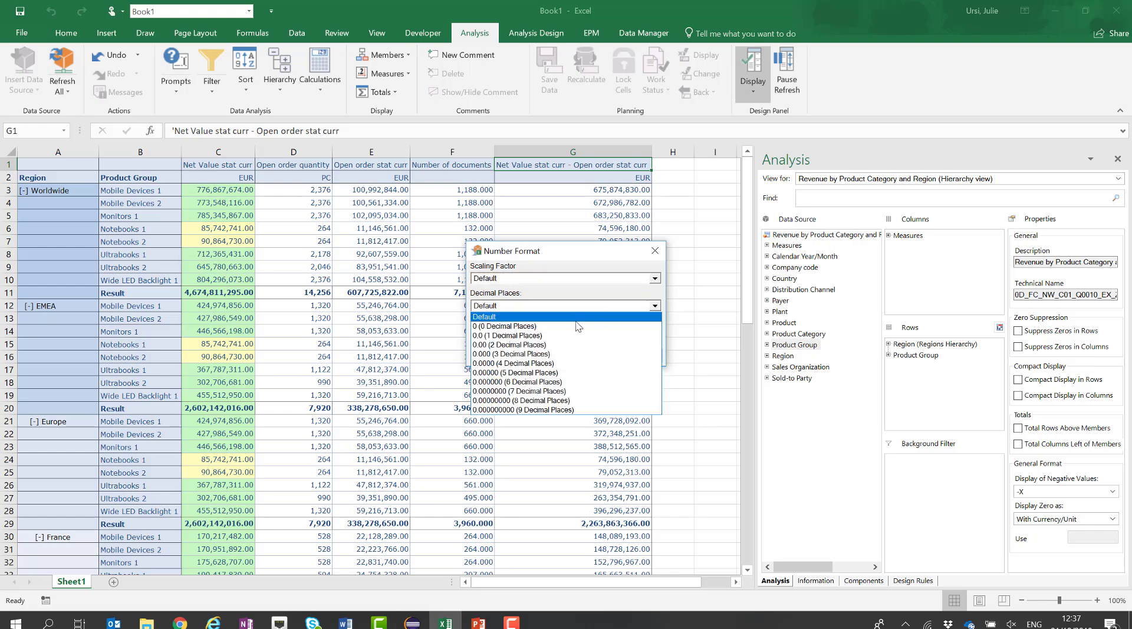
pyautogui.click(536, 331)
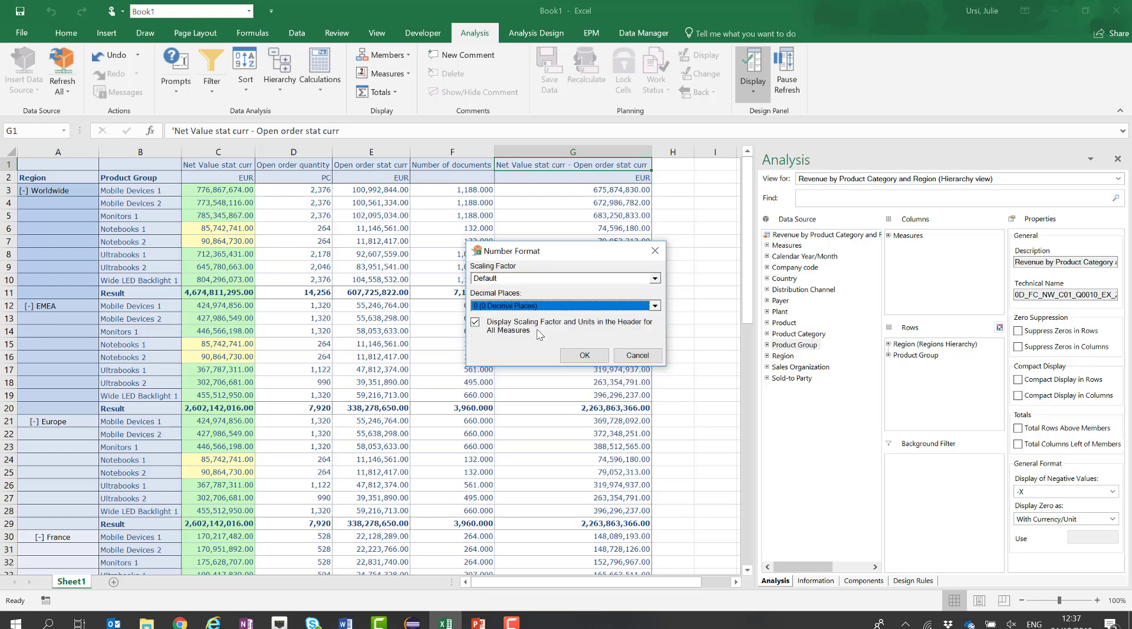
pyautogui.click(588, 357)
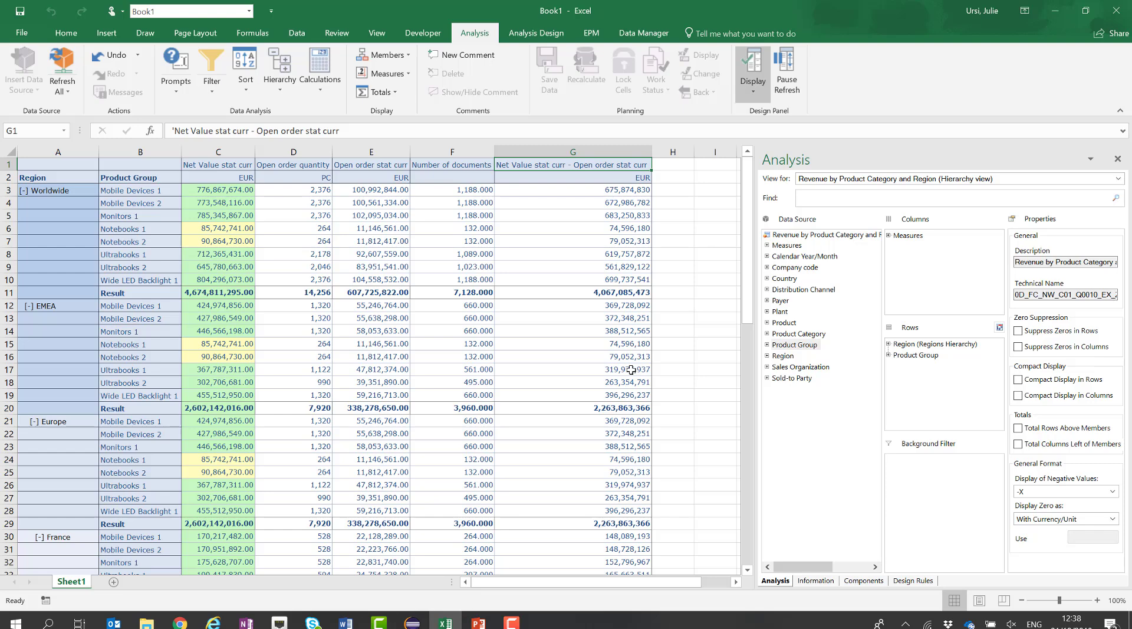
# Step: Attach the comment 'Result Comment' to Worldwide total G11 and collapse the Worldwide node
pyautogui.click(613, 292)
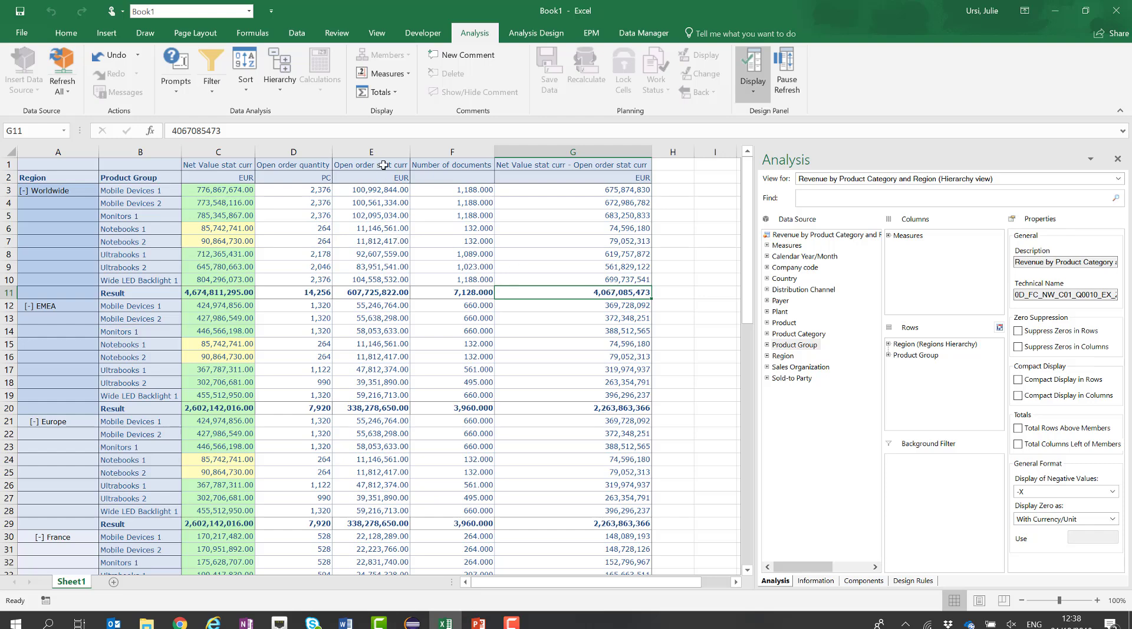
pyautogui.click(453, 56)
pyautogui.write('Result Comment')
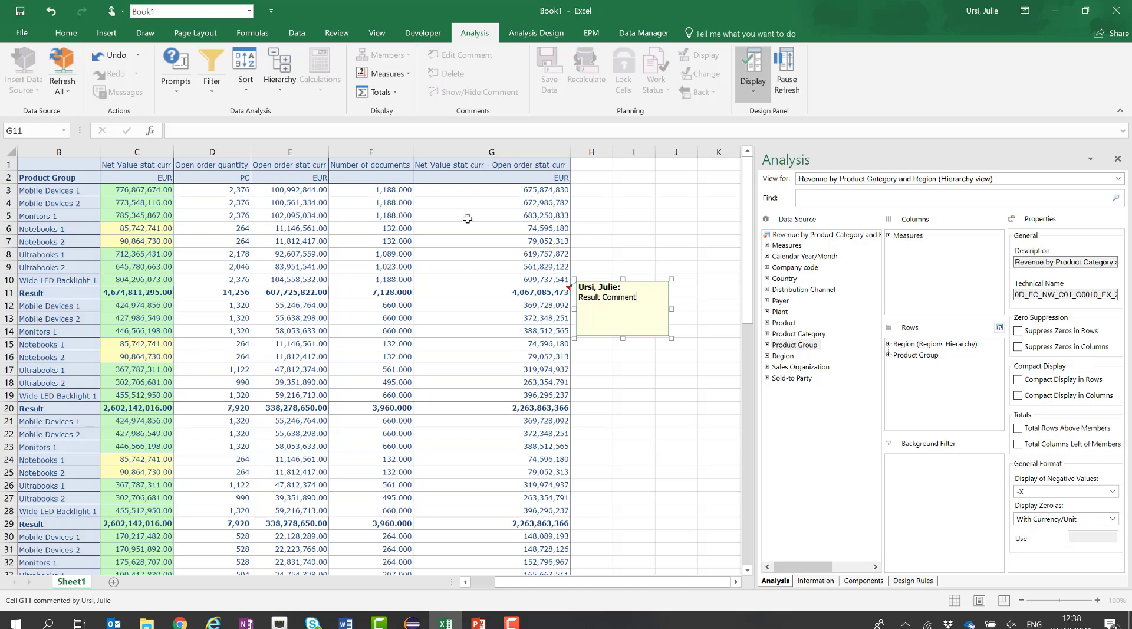
pyautogui.click(588, 340)
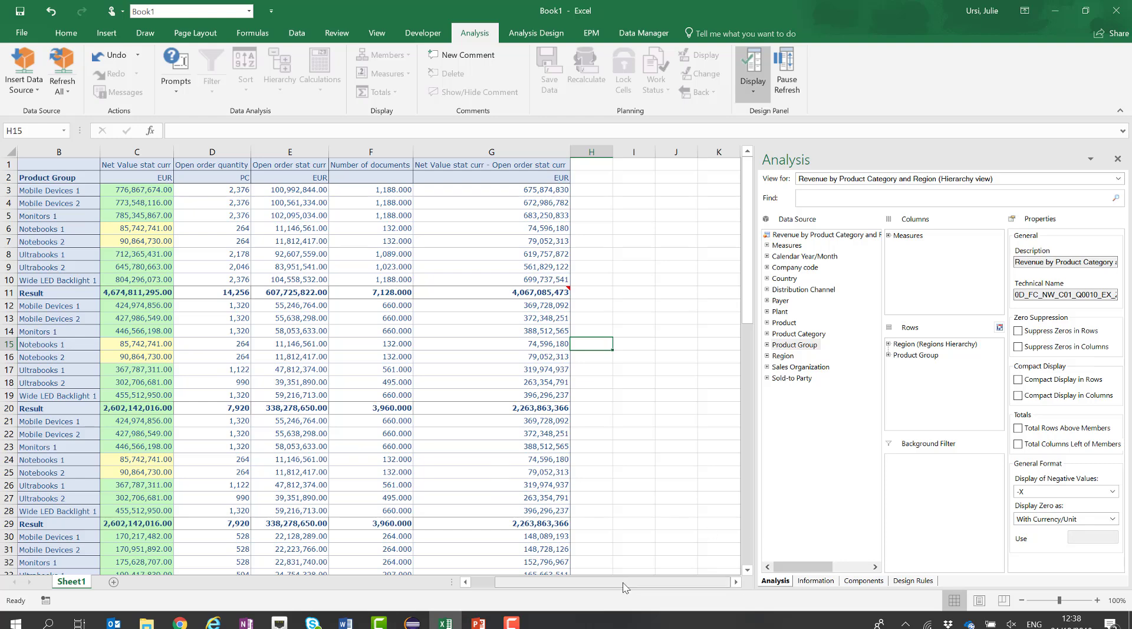
pyautogui.moveTo(627, 582); pyautogui.dragTo(603, 582)
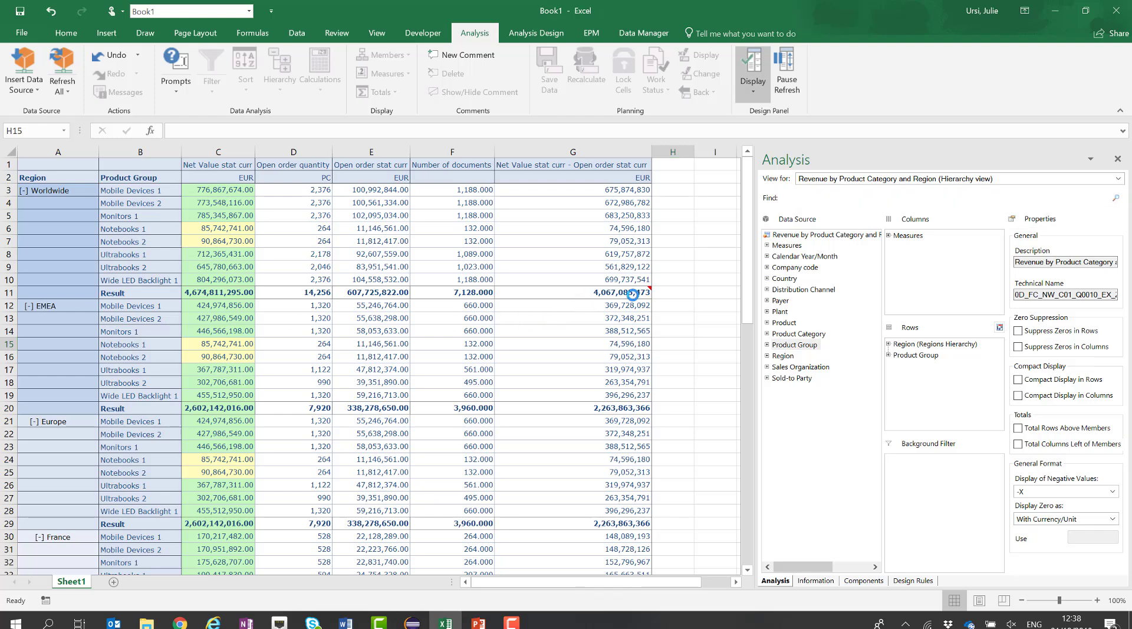
pyautogui.moveTo(609, 291)
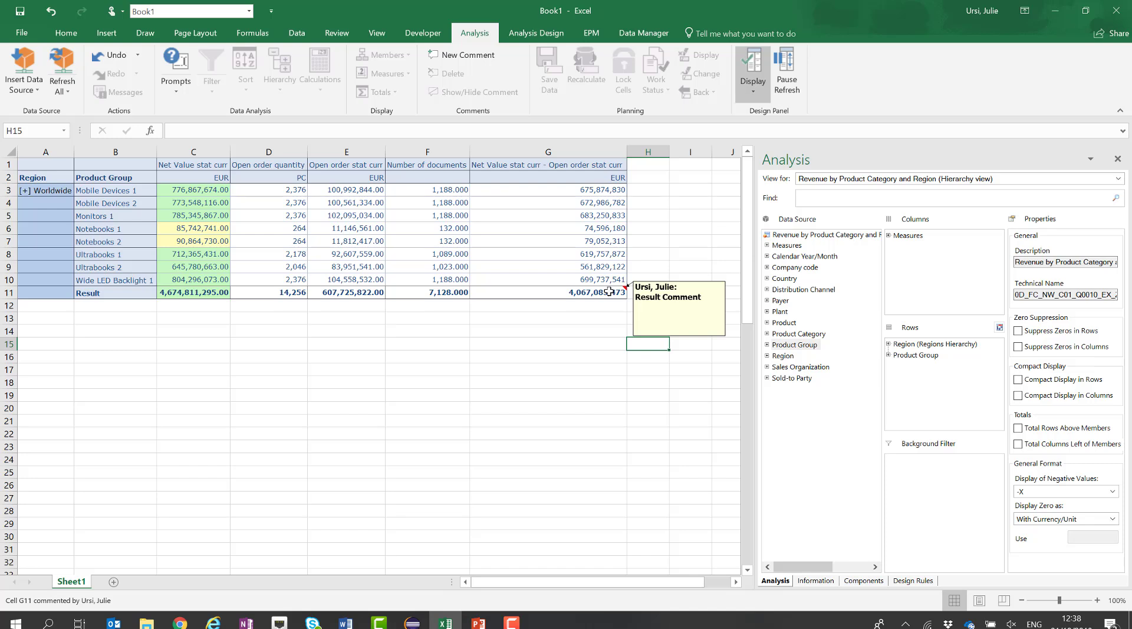
pyautogui.click(25, 190)
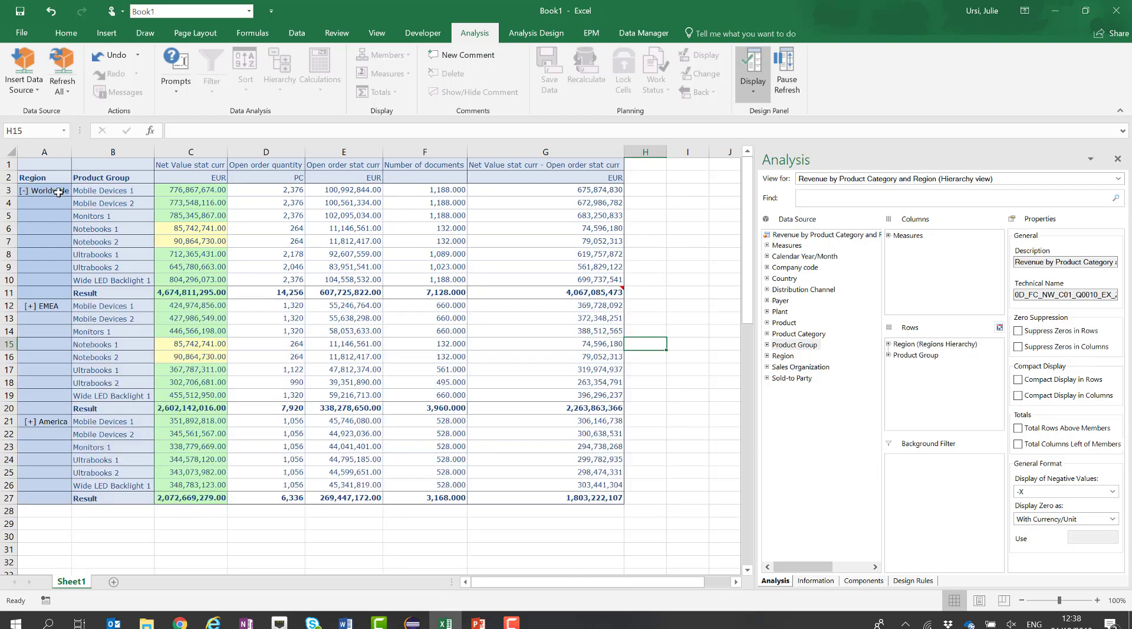
# Step: Keep only Mobile Devices 1 through Ultrabooks 2, excluding Wide LED Backlight 1, then drop Product Group from Rows
pyautogui.moveTo(118, 191); pyautogui.dragTo(98, 252)
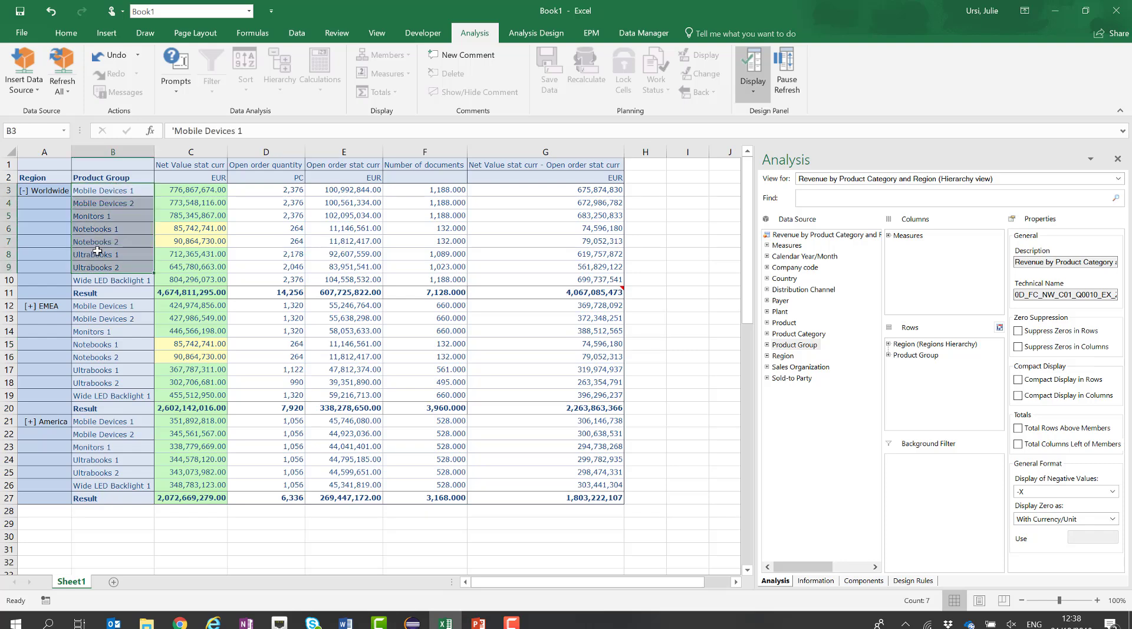
pyautogui.rightClick(97, 252)
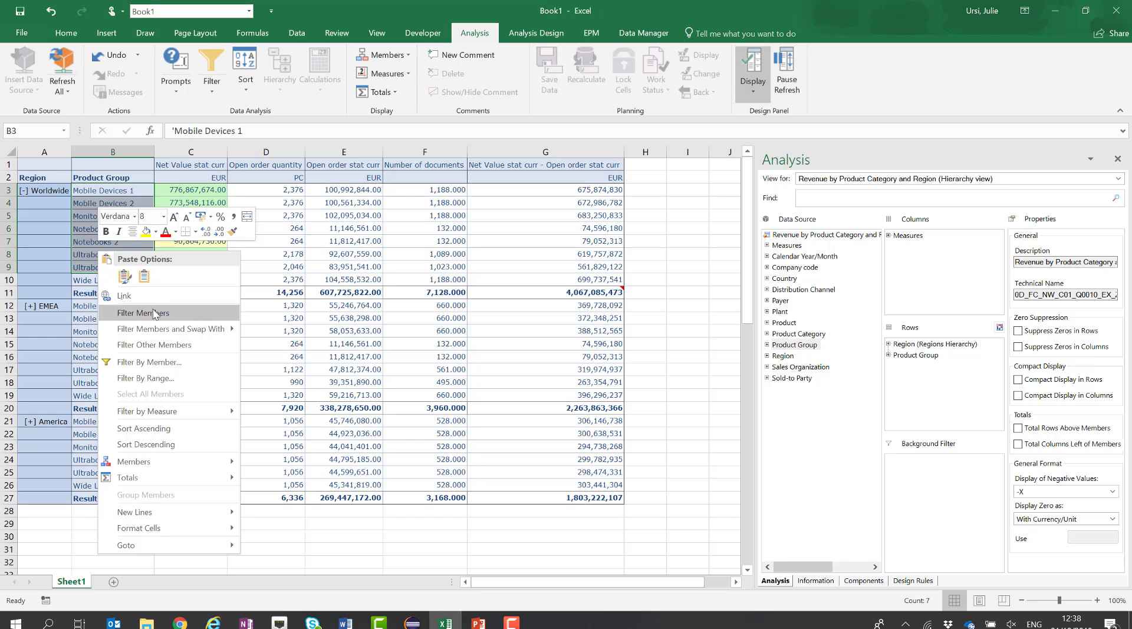
pyautogui.click(139, 296)
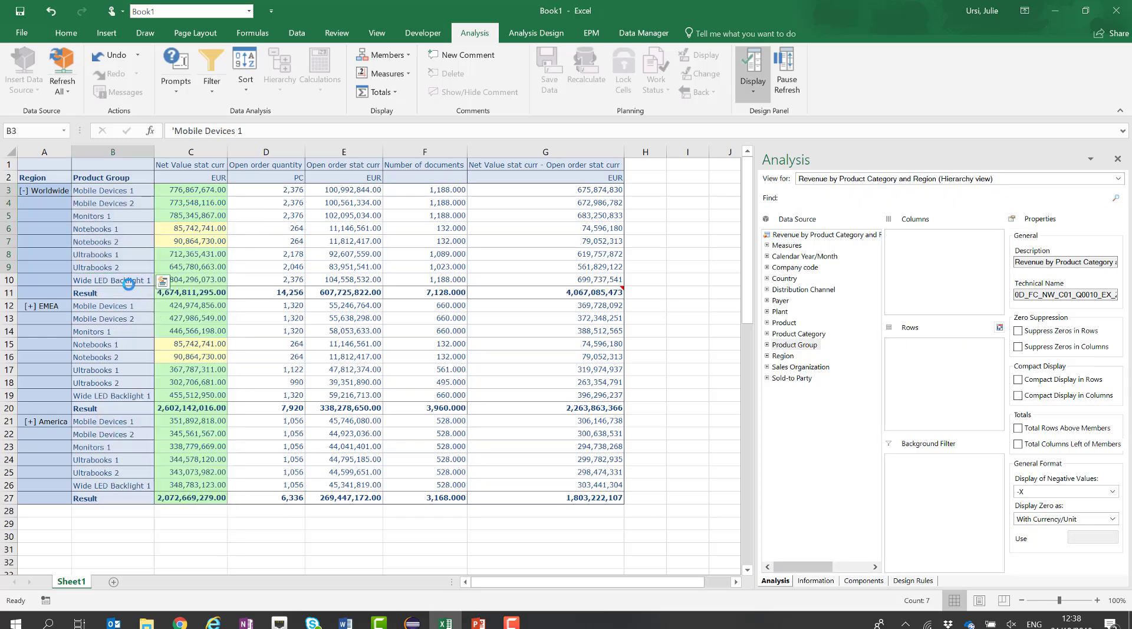
pyautogui.moveTo(567, 280)
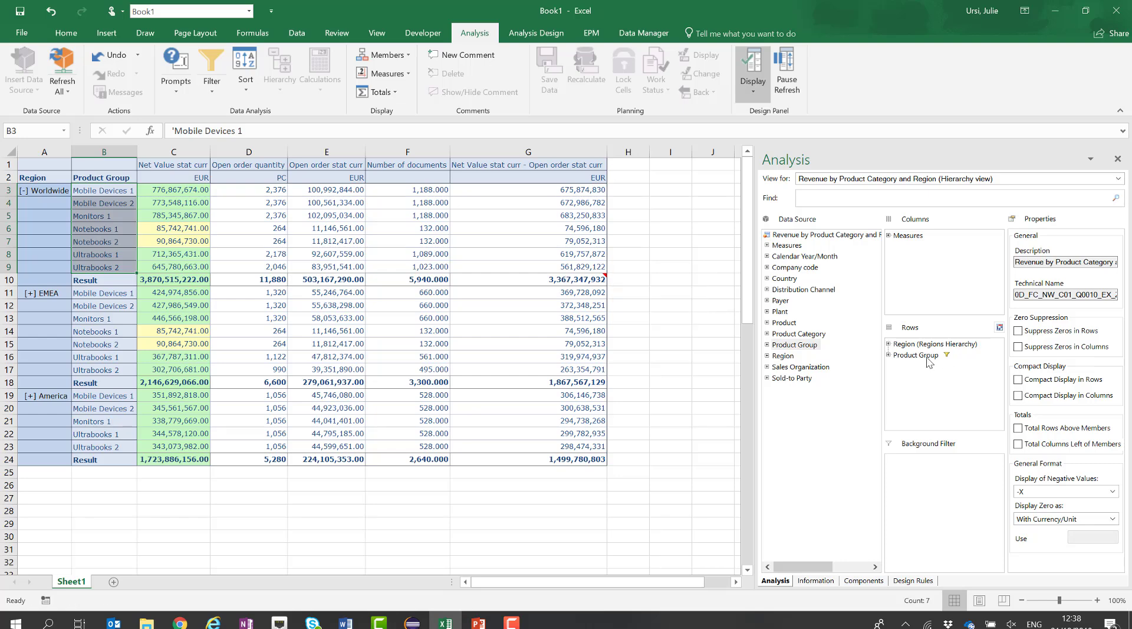
pyautogui.moveTo(926, 357); pyautogui.dragTo(797, 423)
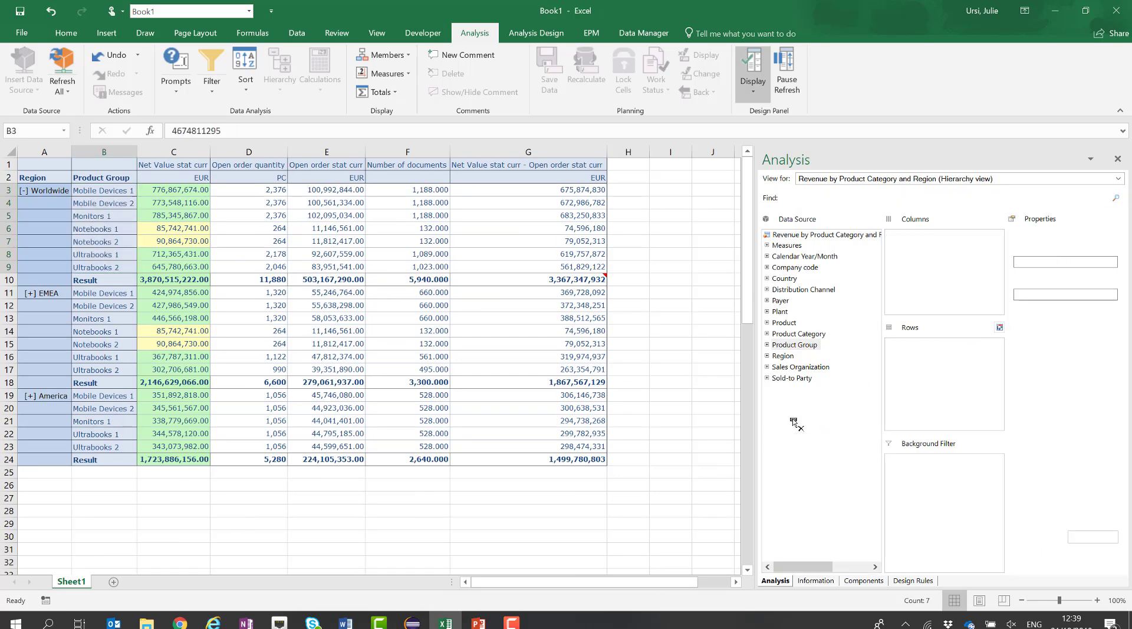
# Step: Remove Region, add Product Category and Region, then remove Product Category, leaving Region-only rows
pyautogui.moveTo(489, 188)
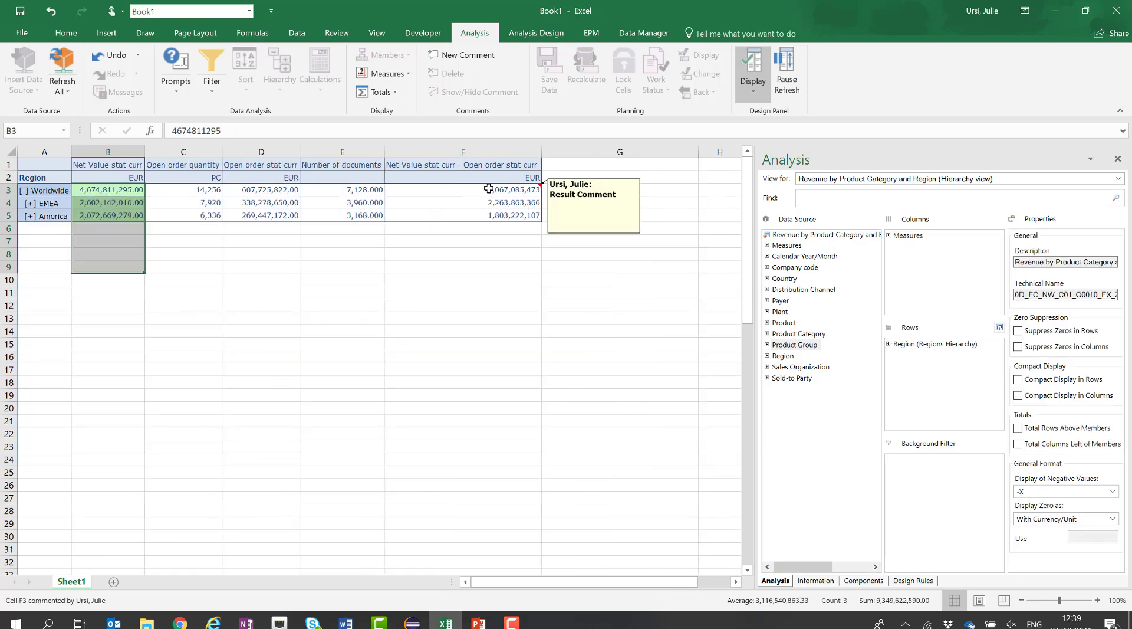
pyautogui.moveTo(920, 344)
pyautogui.mouseDown()
pyautogui.moveTo(785, 439)
pyautogui.moveTo(802, 376)
pyautogui.mouseUp()
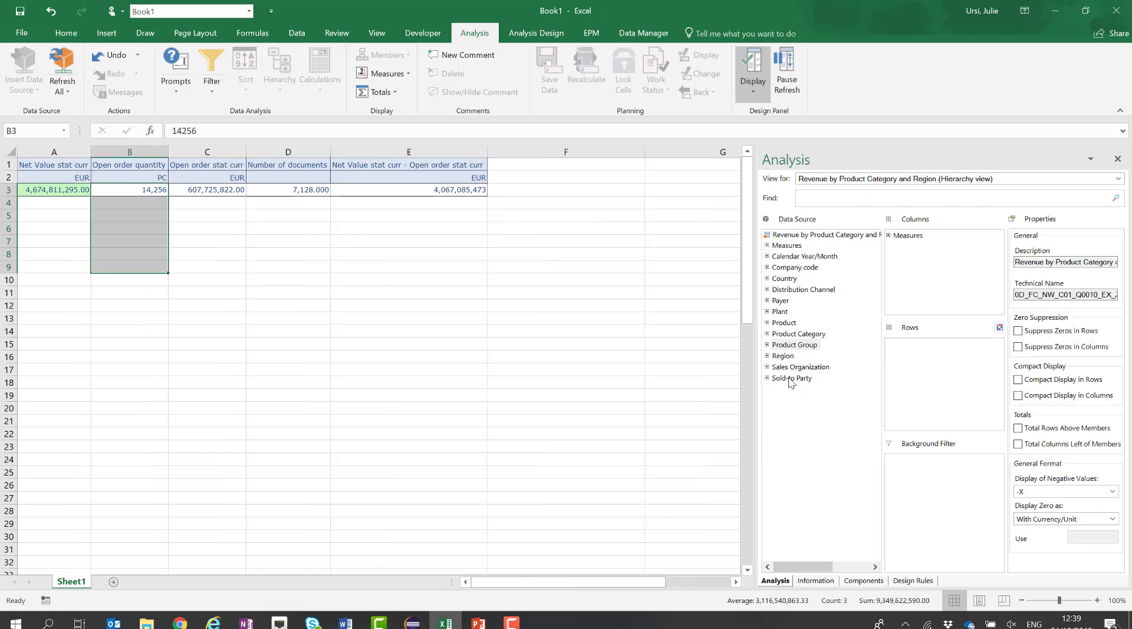
pyautogui.moveTo(800, 334); pyautogui.dragTo(918, 367)
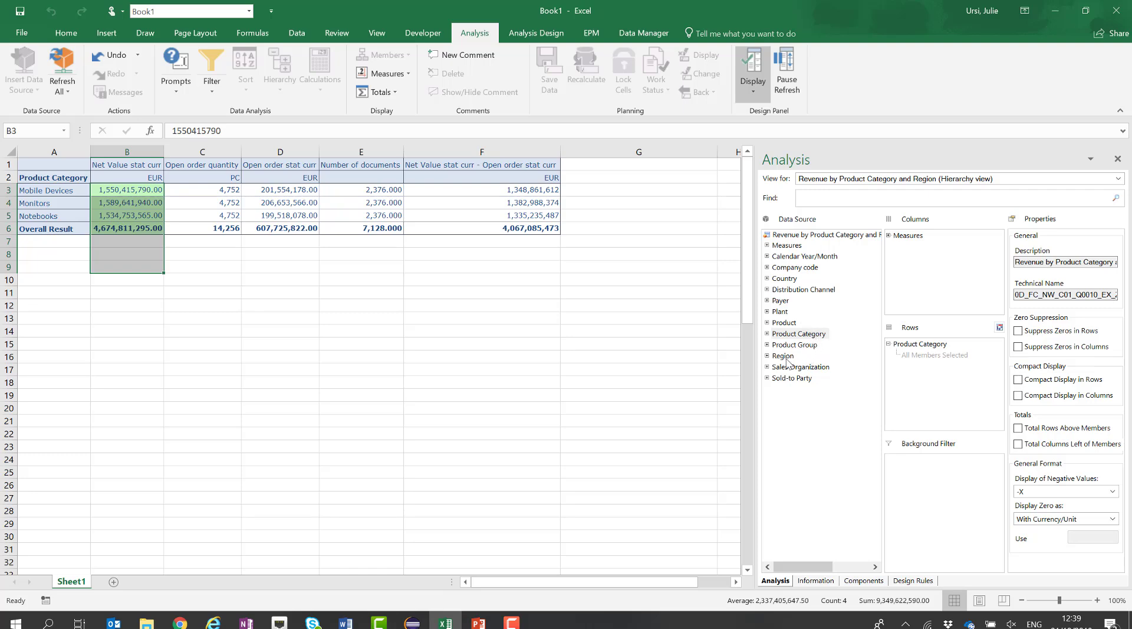
pyautogui.moveTo(788, 361); pyautogui.dragTo(946, 380)
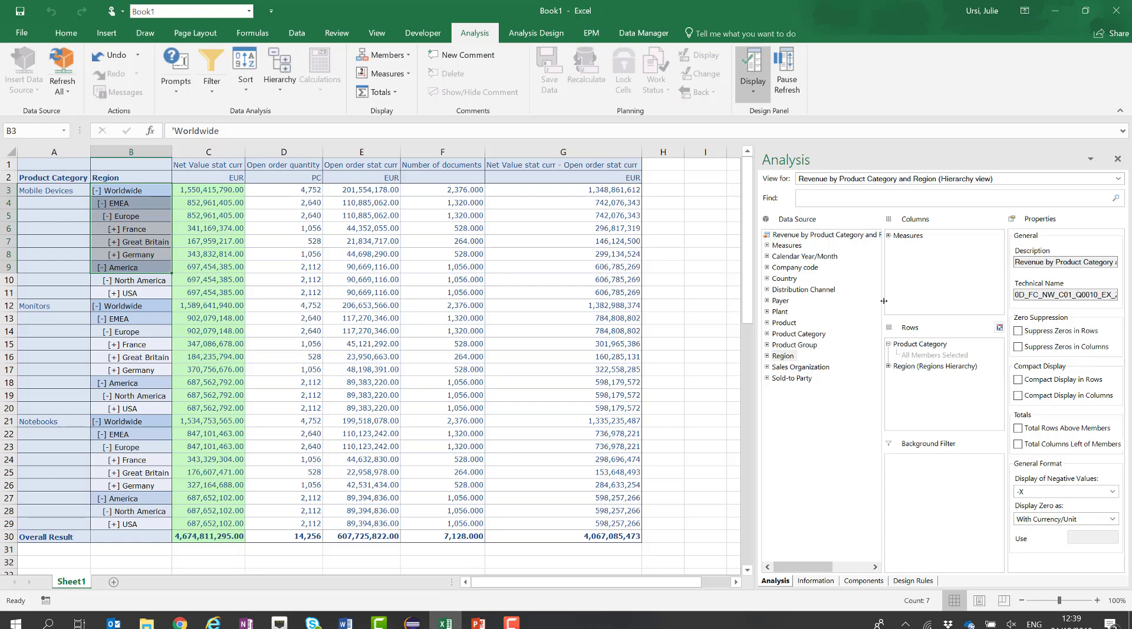
pyautogui.moveTo(945, 348); pyautogui.dragTo(820, 399)
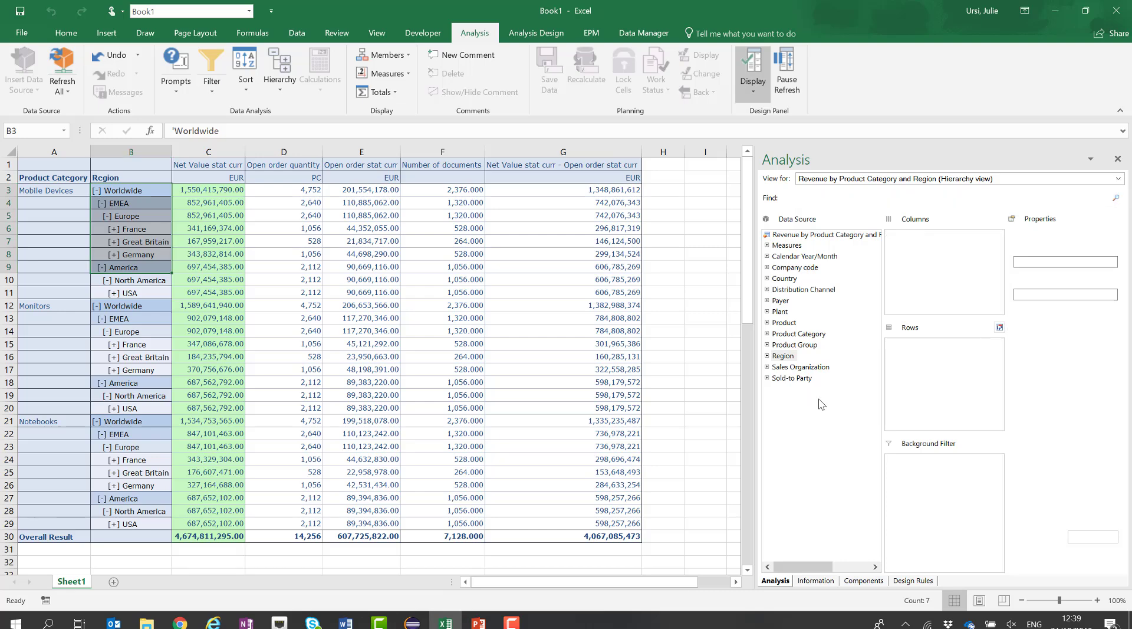
pyautogui.click(543, 191)
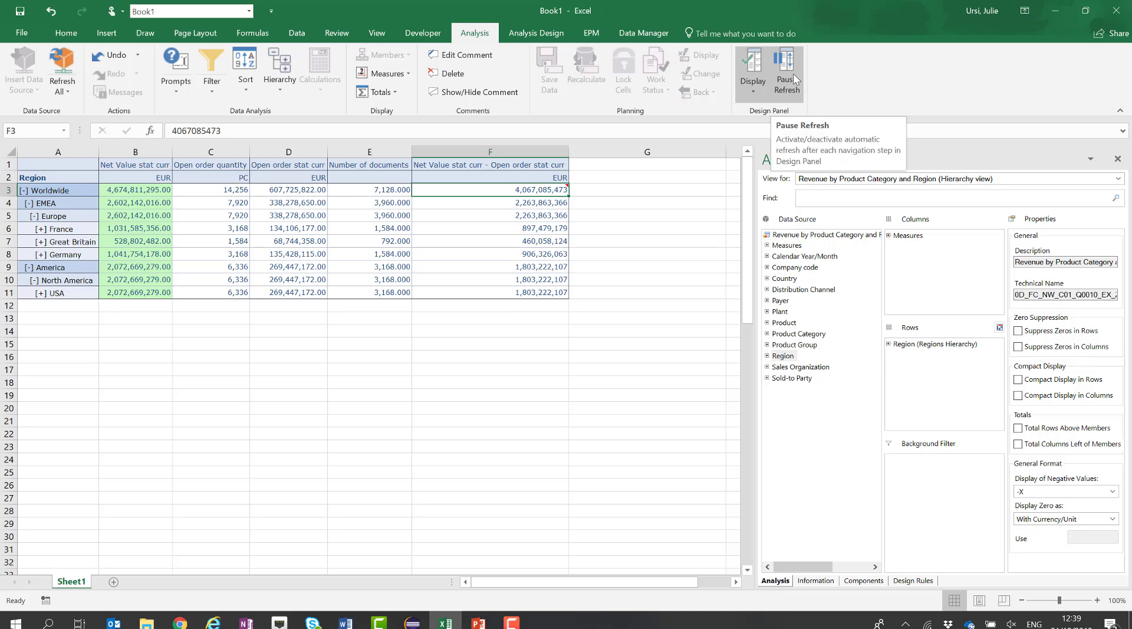
# Step: Place the total columns to the left of the members in the crosstab
pyautogui.click(516, 290)
pyautogui.click(378, 92)
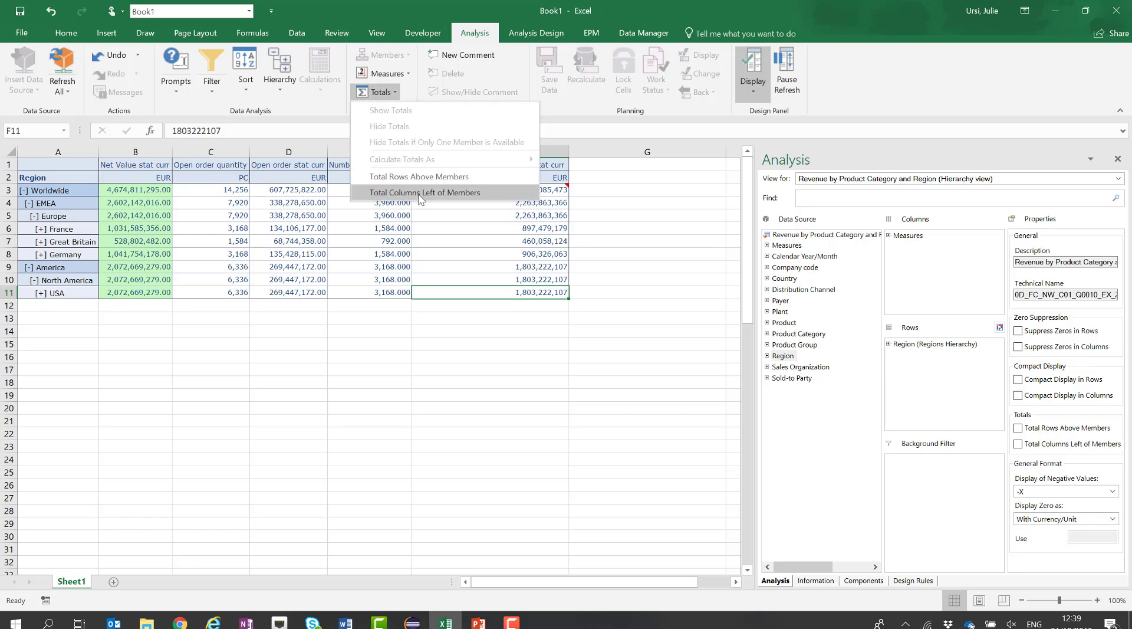
pyautogui.click(421, 193)
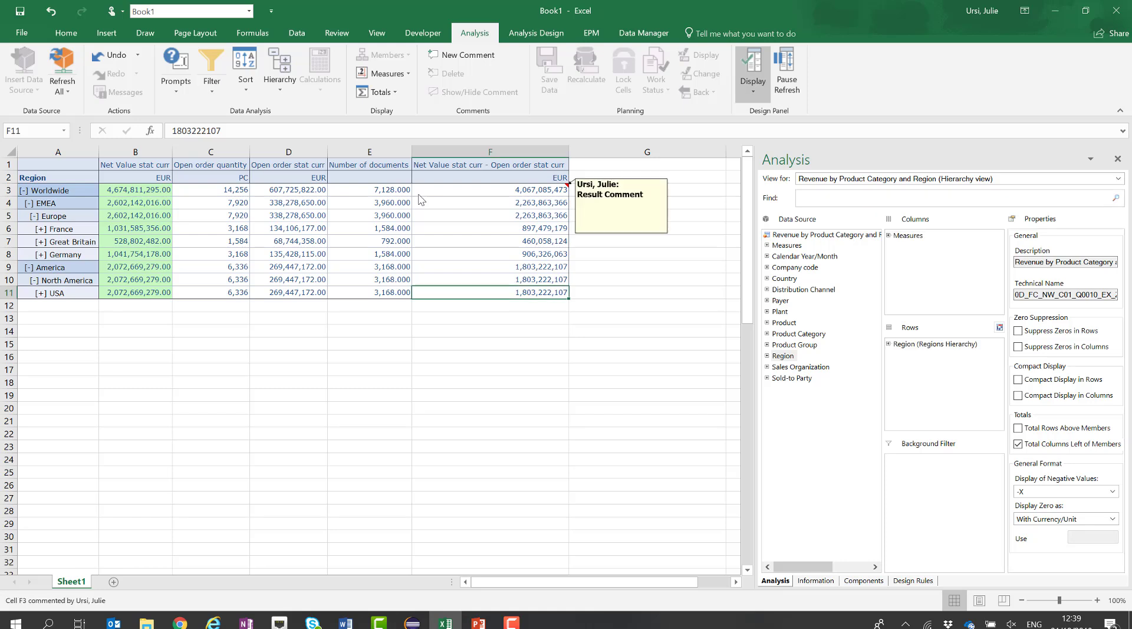
# Step: Sort the regions ascending by the measure in F1, putting America above EMEA
pyautogui.click(454, 164)
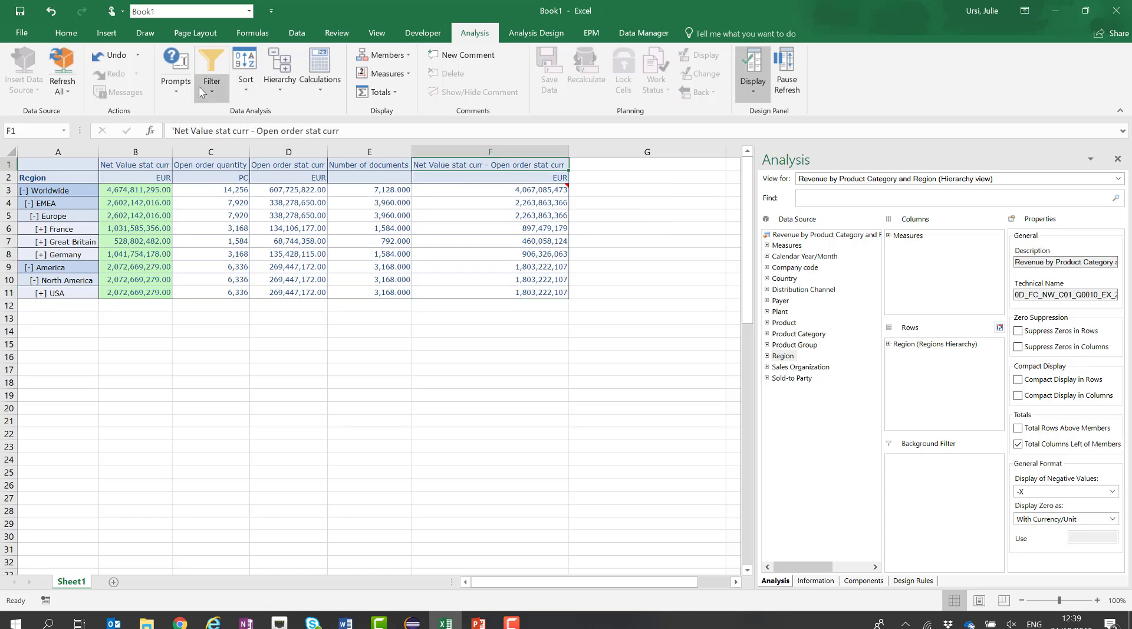
pyautogui.click(251, 96)
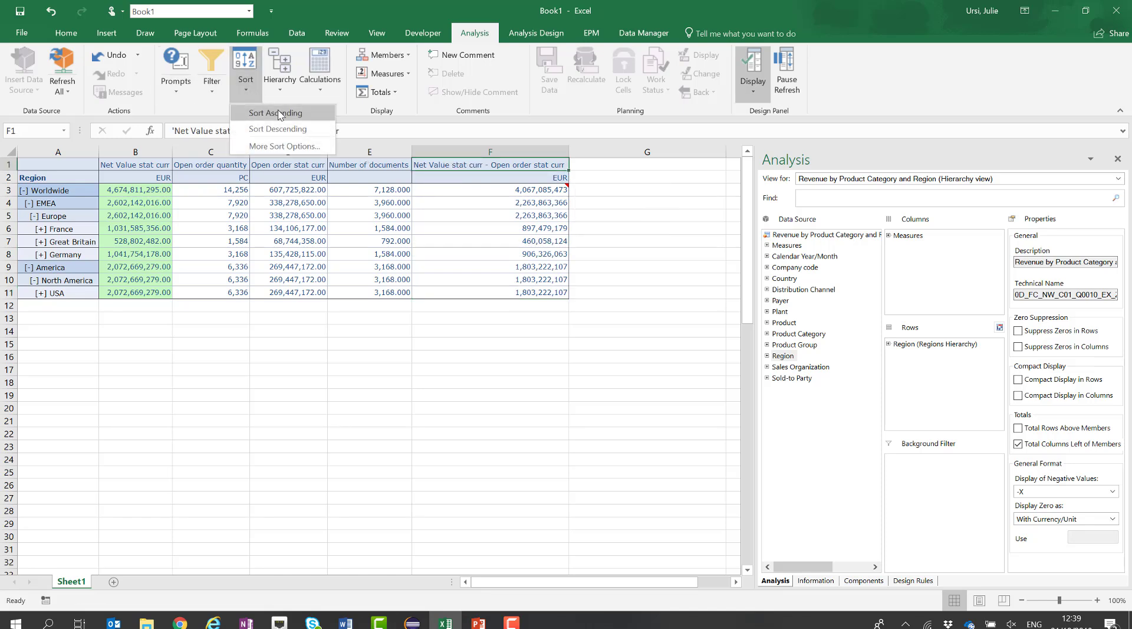
pyautogui.click(277, 110)
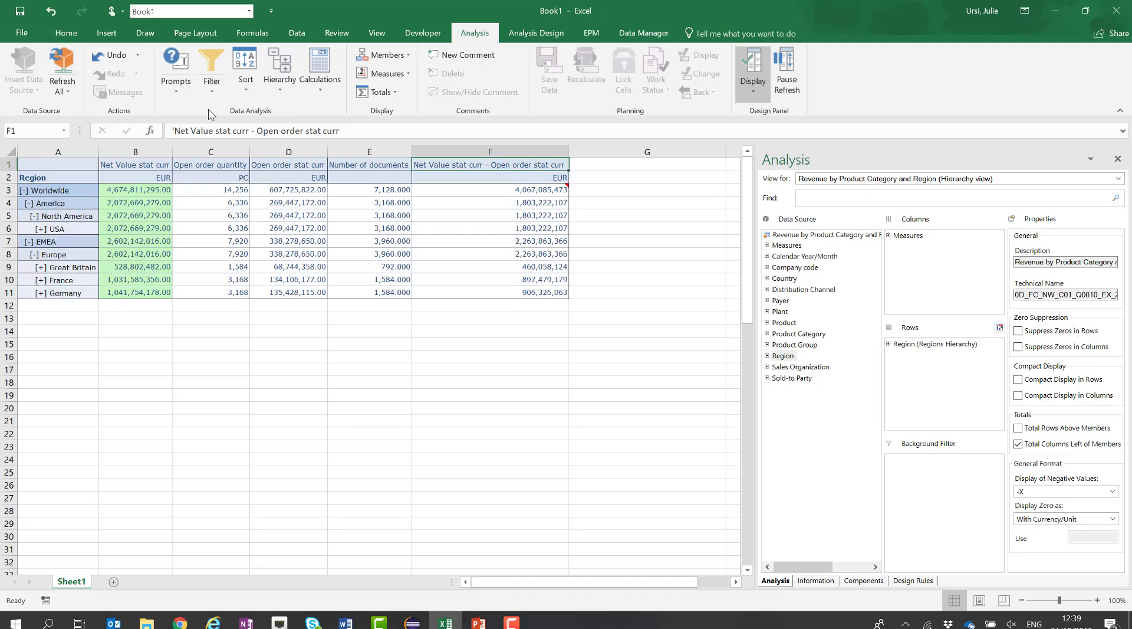
pyautogui.click(183, 90)
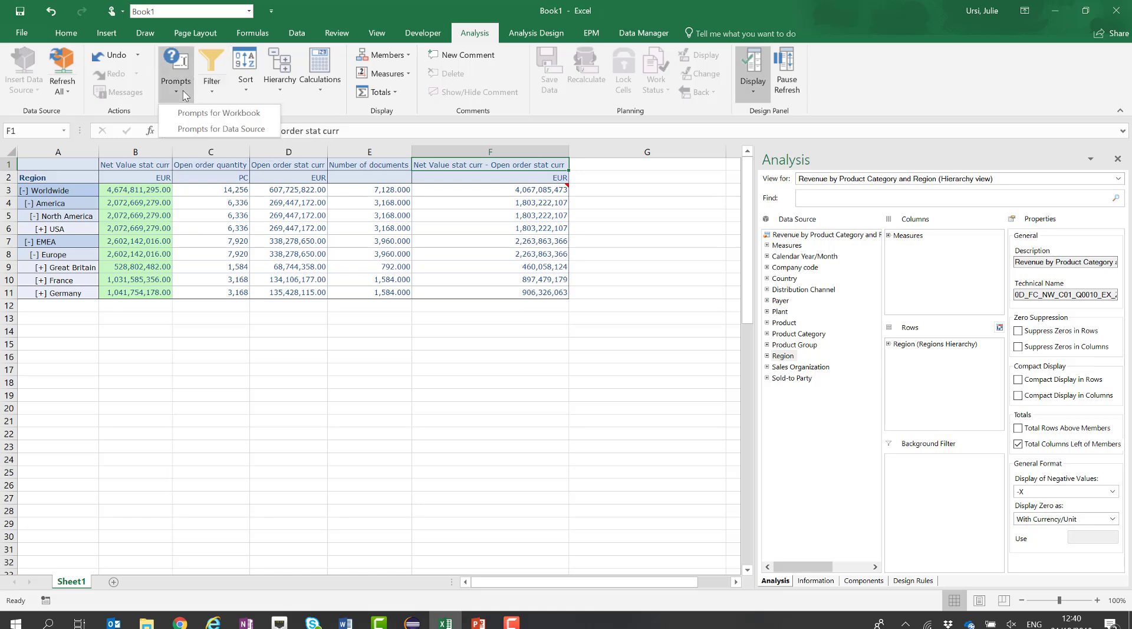
pyautogui.click(190, 127)
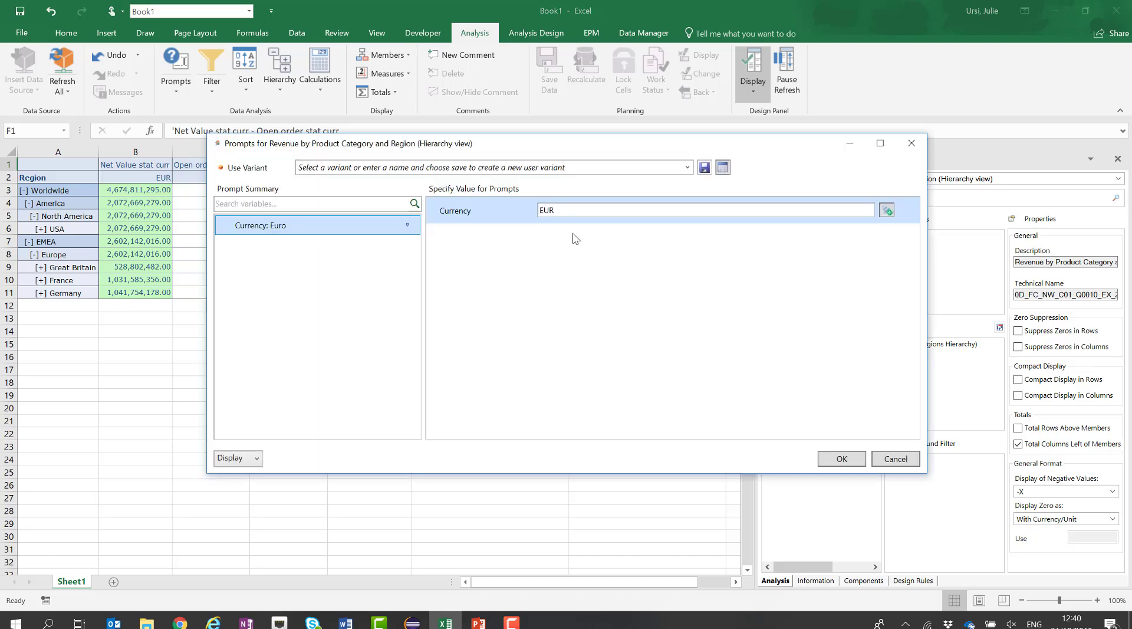
pyautogui.click(896, 460)
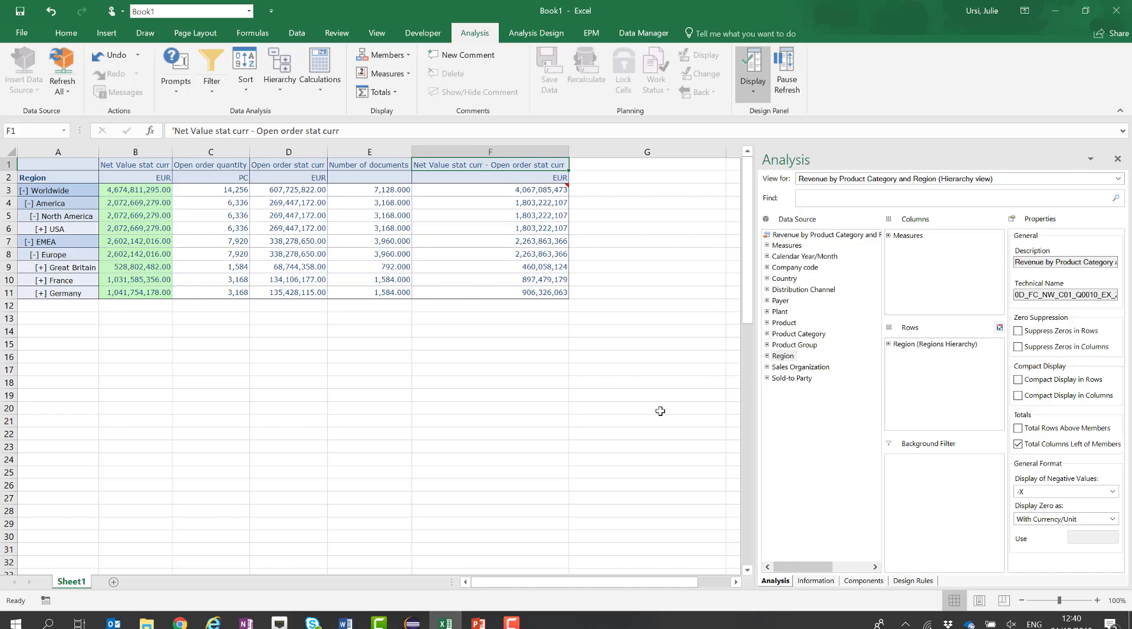
# Step: In the Analysis panel, remove Number of documents and drag Open order stat curr out, leaving three measures
pyautogui.click(890, 235)
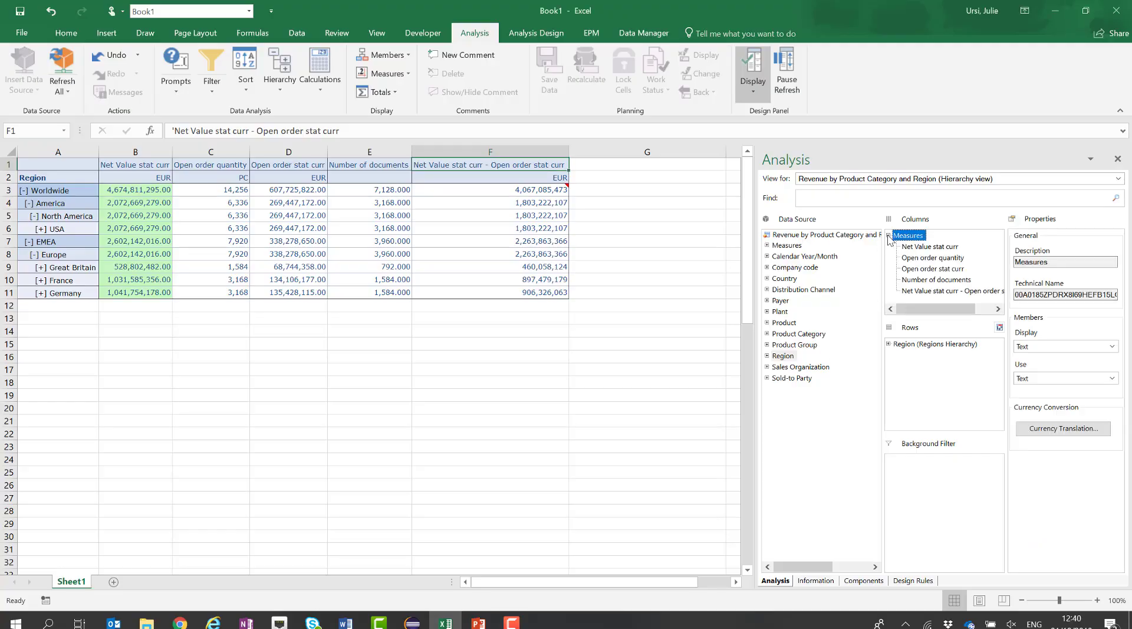
pyautogui.click(939, 283)
pyautogui.rightClick(940, 282)
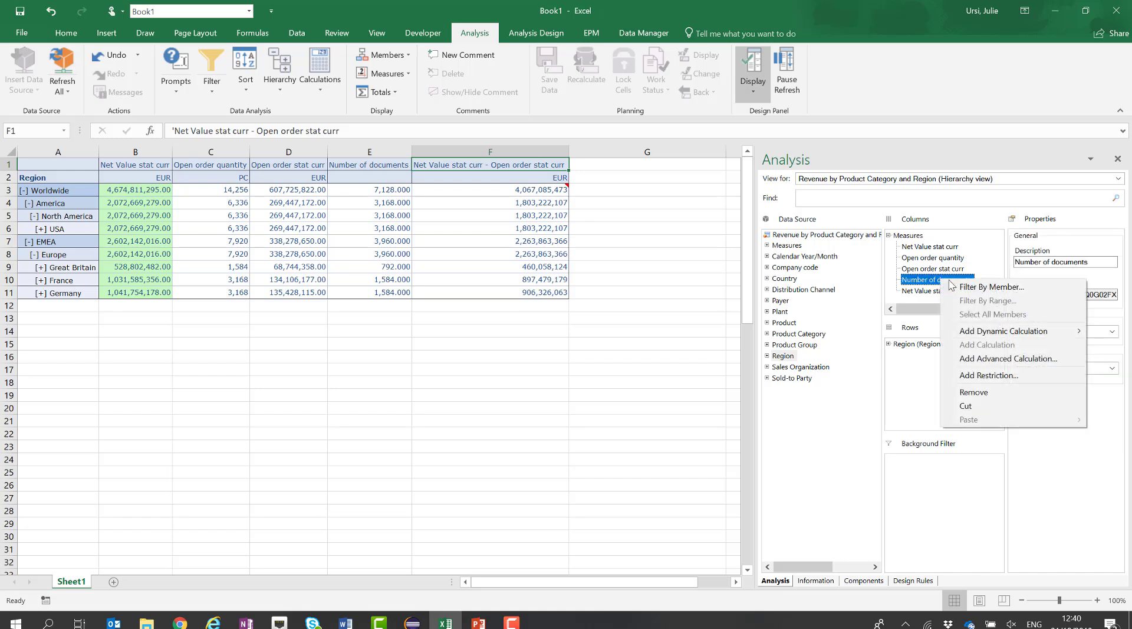
pyautogui.click(1014, 393)
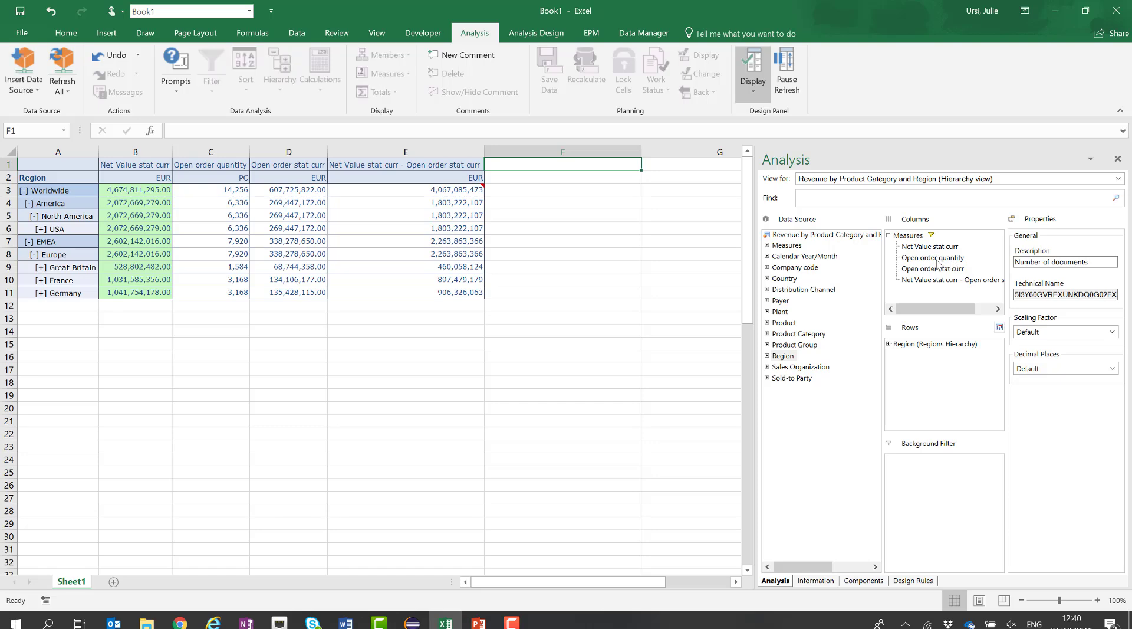
pyautogui.moveTo(937, 272); pyautogui.dragTo(803, 420)
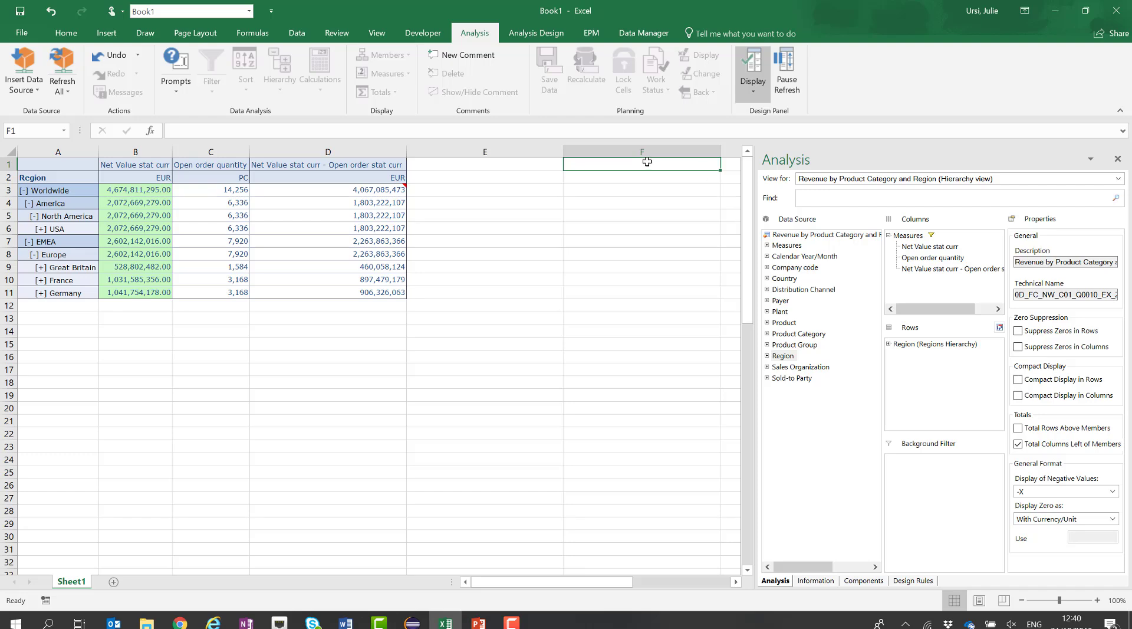
# Step: Insert the YTD Sales by Product Group (Dyn. Date) data source beside the region report
pyautogui.click(26, 86)
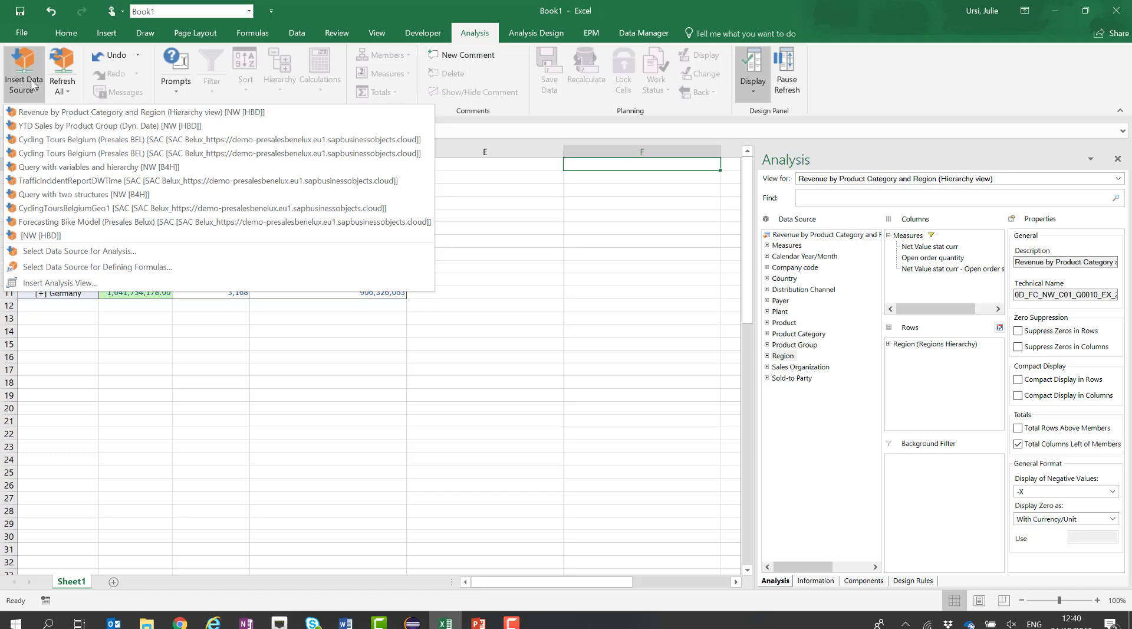
pyautogui.click(112, 126)
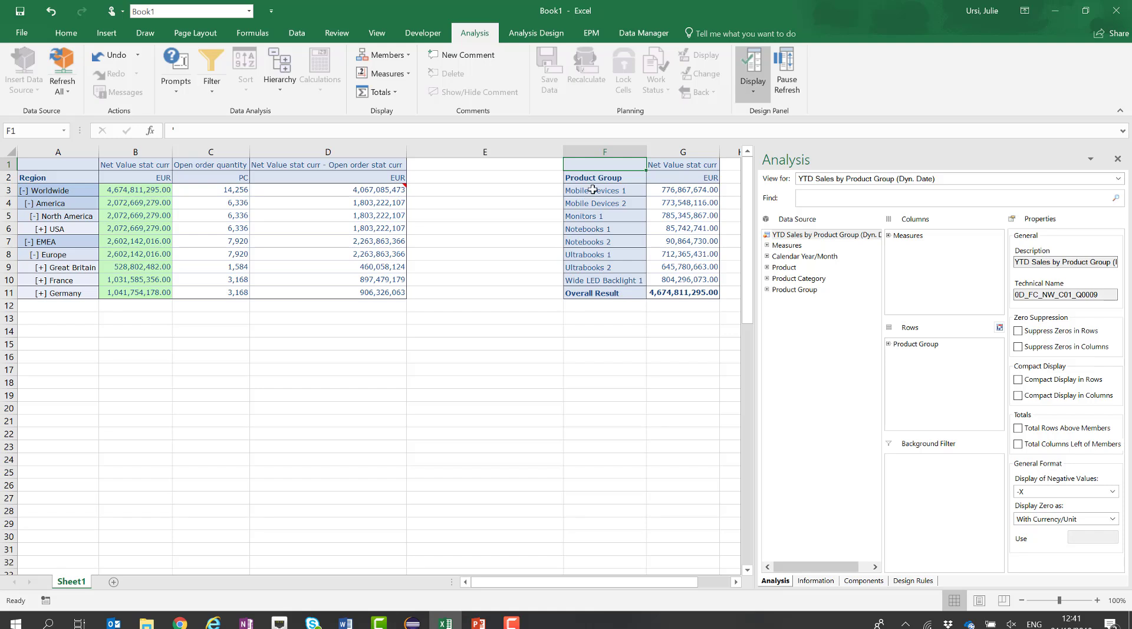
# Step: Link the YTD Sales crosstab's Product Group header in F2 to Product Group of DS_1
pyautogui.click(547, 36)
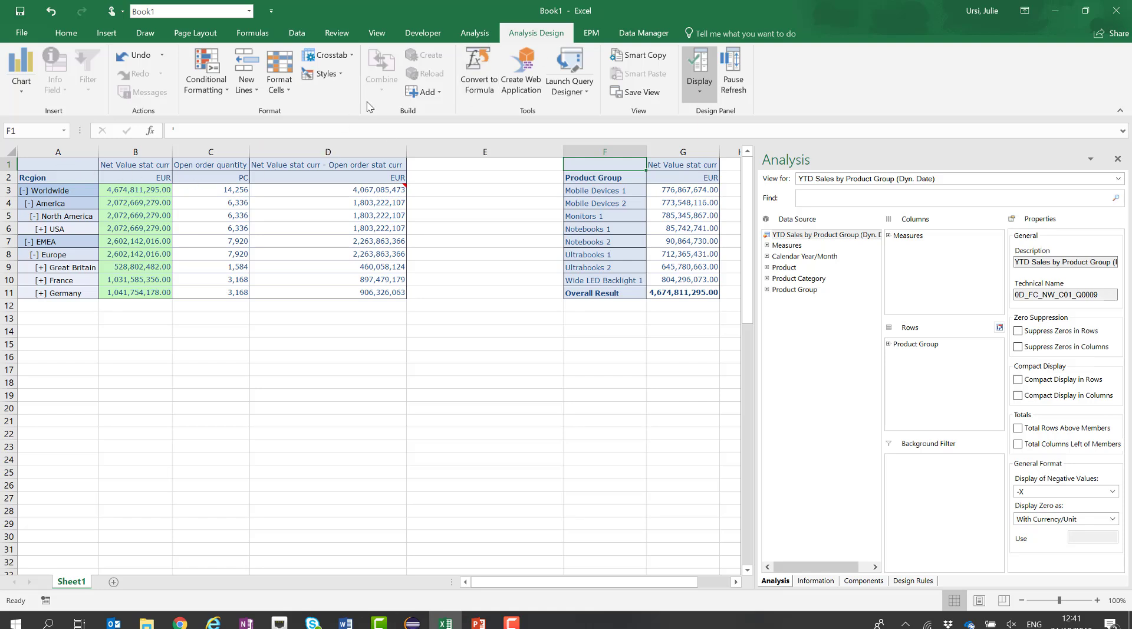
pyautogui.click(613, 177)
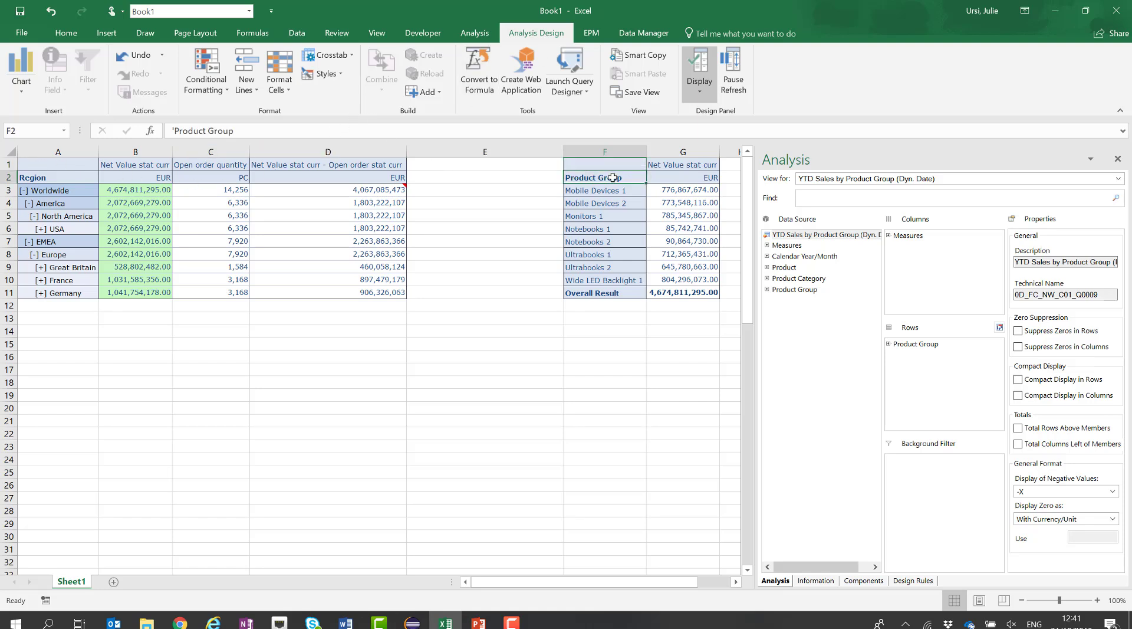
pyautogui.click(380, 93)
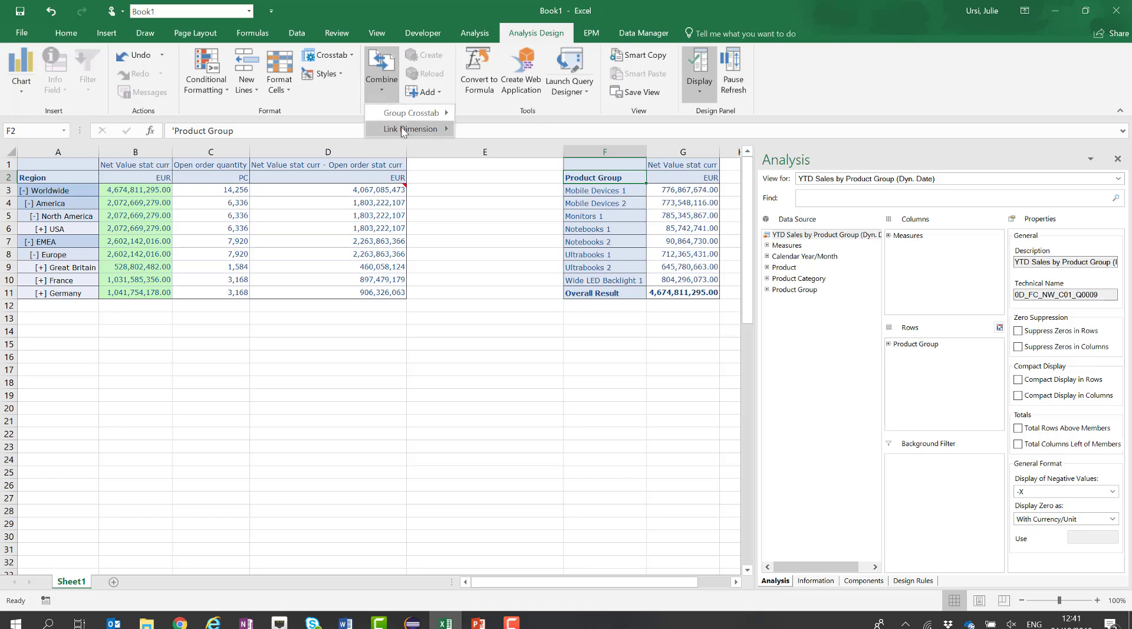
pyautogui.moveTo(404, 130)
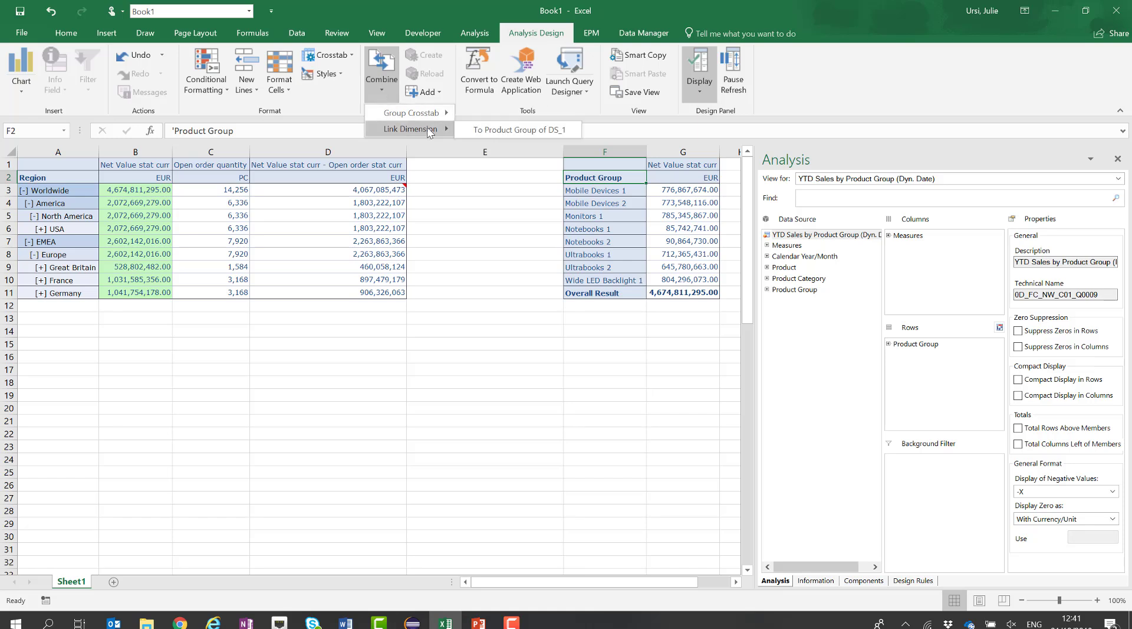
pyautogui.click(500, 129)
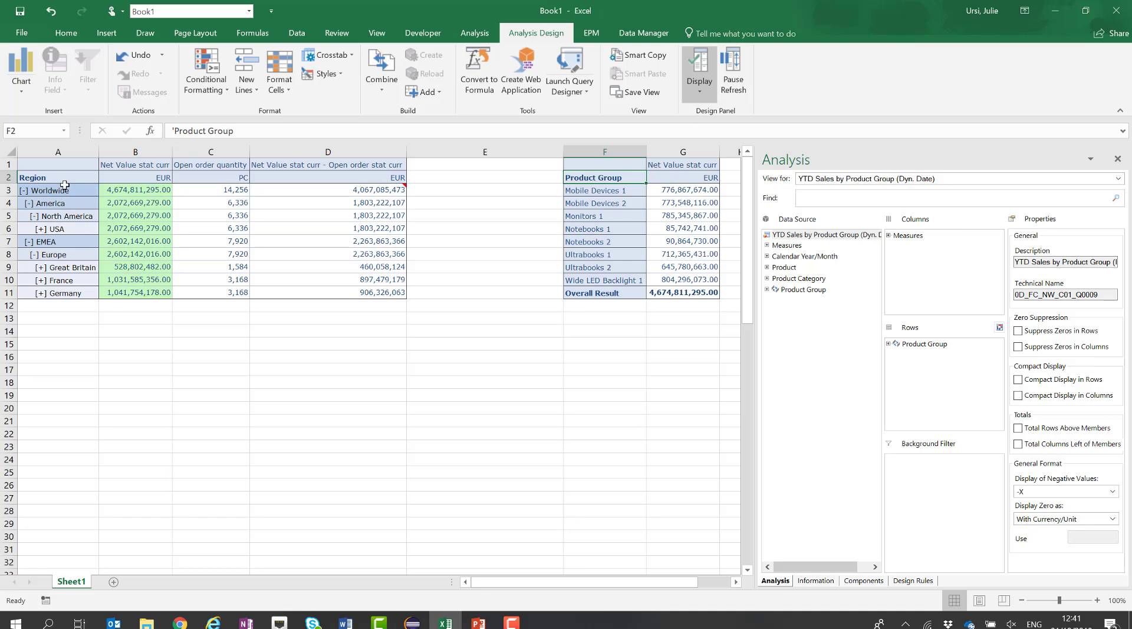
# Step: Add Product Group to the regional crosstab's rows and collapse the America and EMEA branches
pyautogui.click(110, 166)
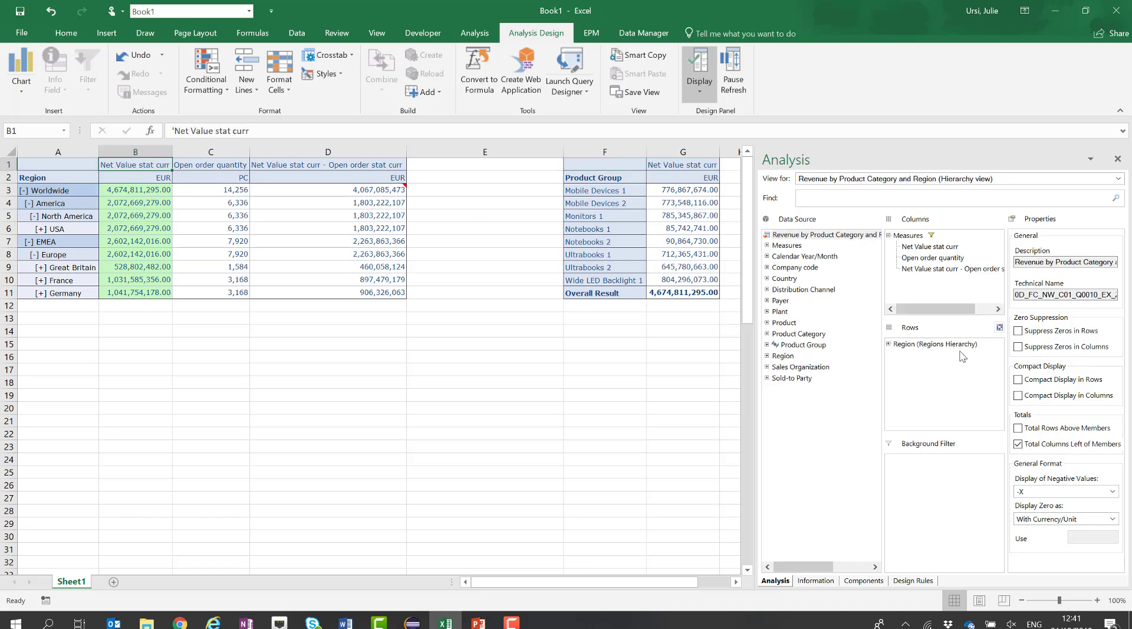
pyautogui.click(790, 346)
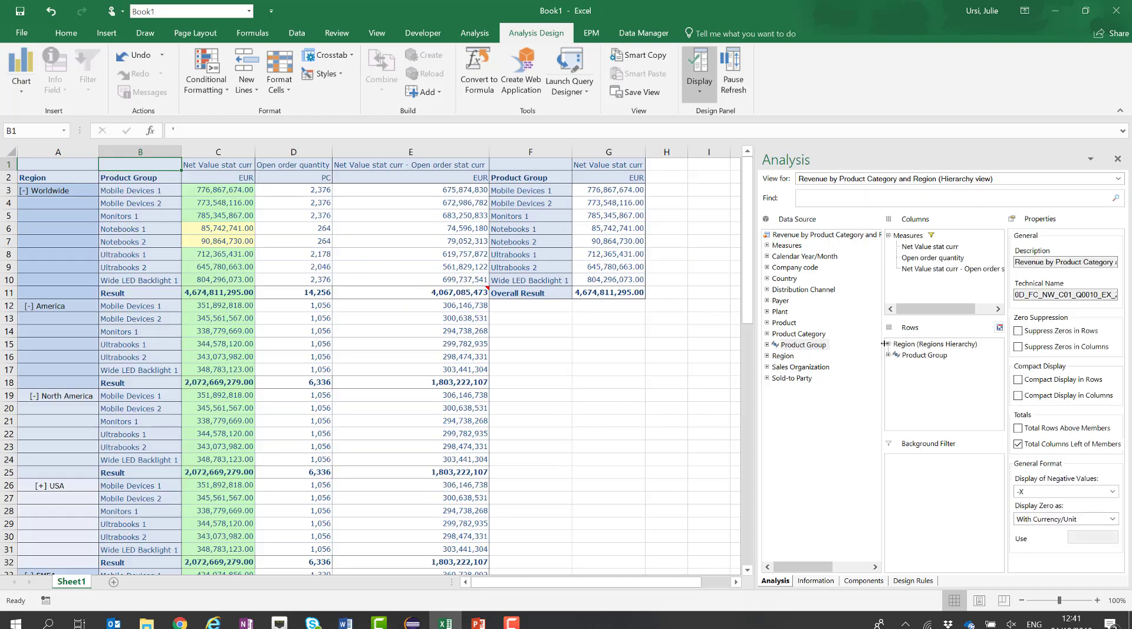
pyautogui.click(919, 345)
pyautogui.rightClick(918, 345)
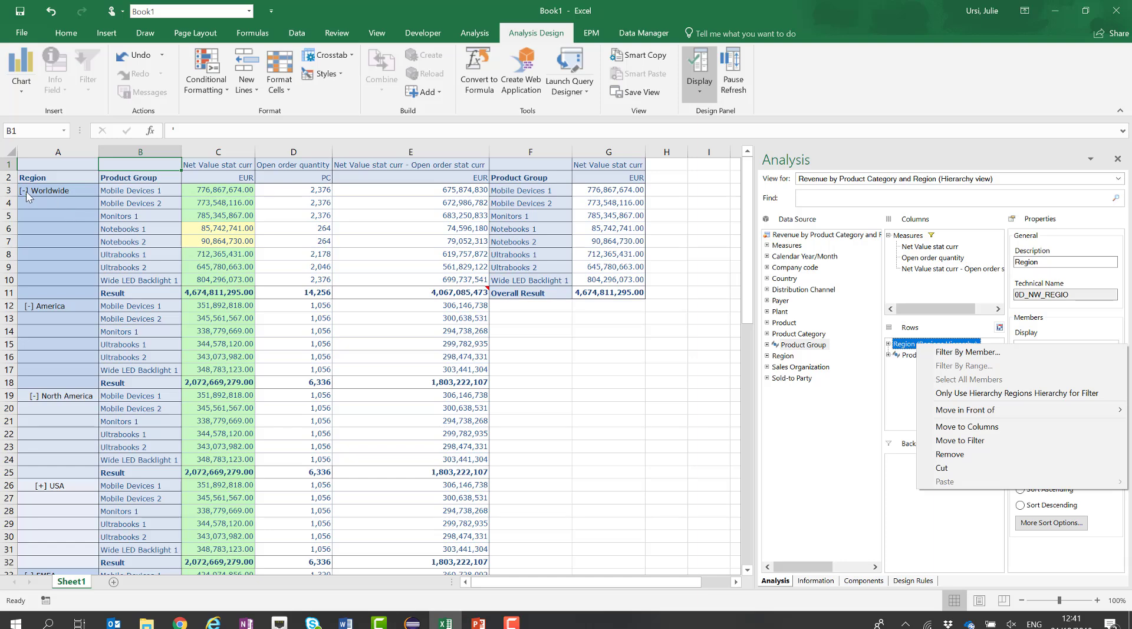
pyautogui.click(27, 306)
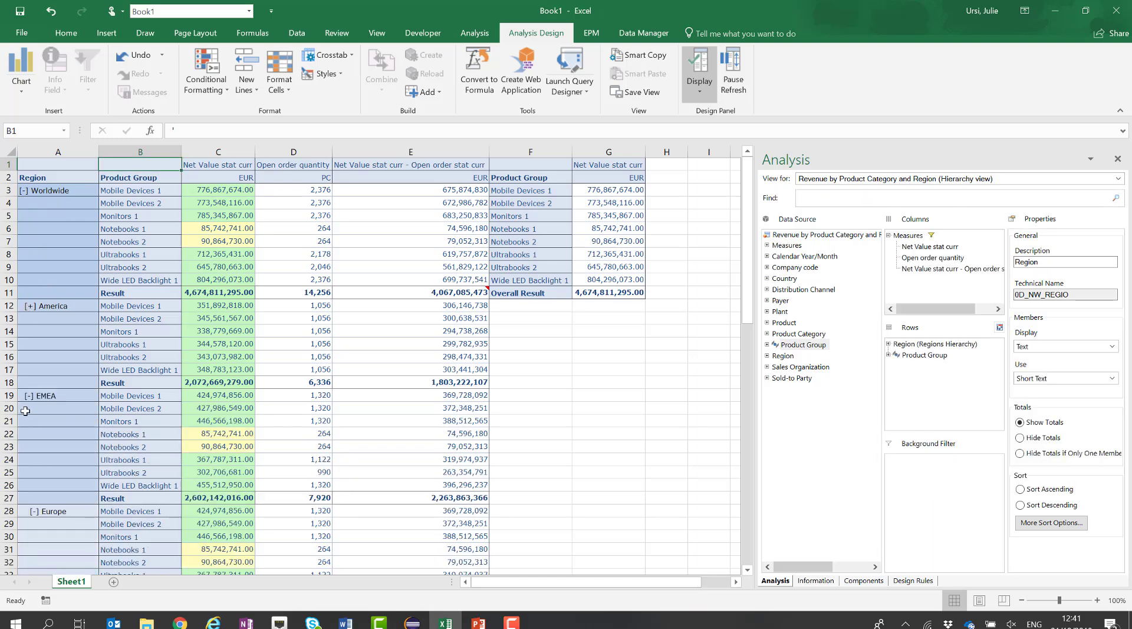
pyautogui.click(28, 395)
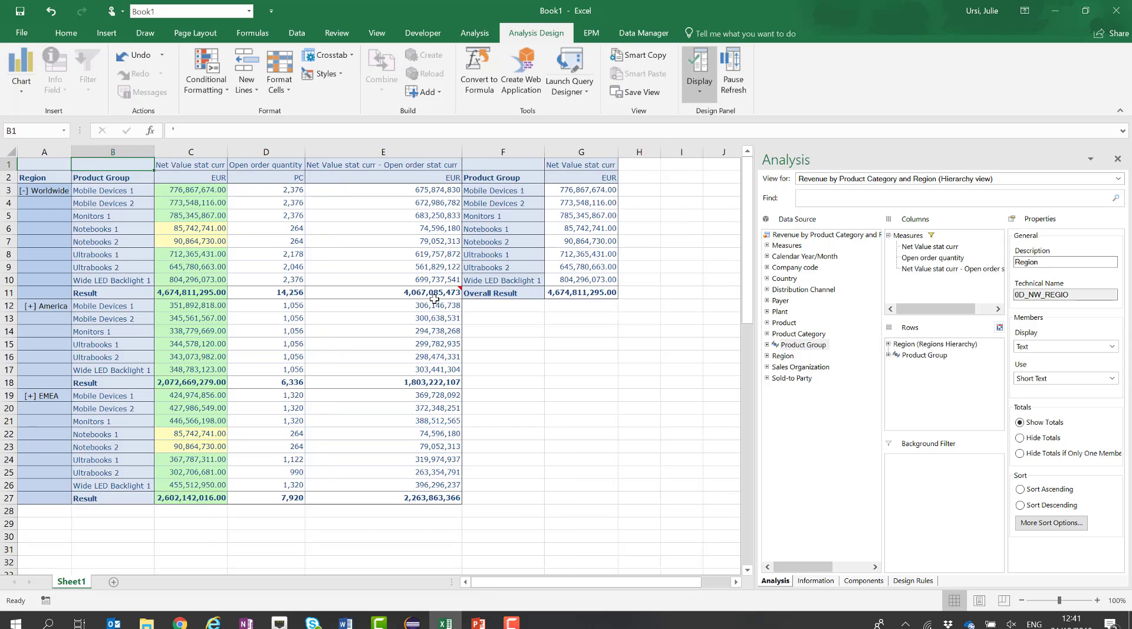
pyautogui.click(126, 178)
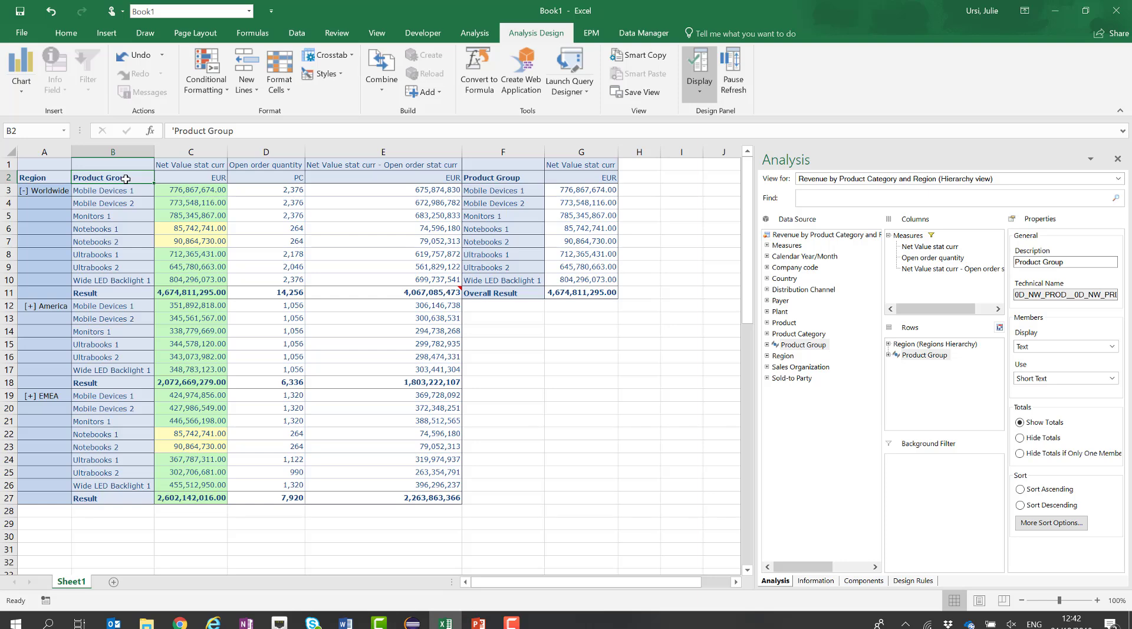
pyautogui.rightClick(126, 179)
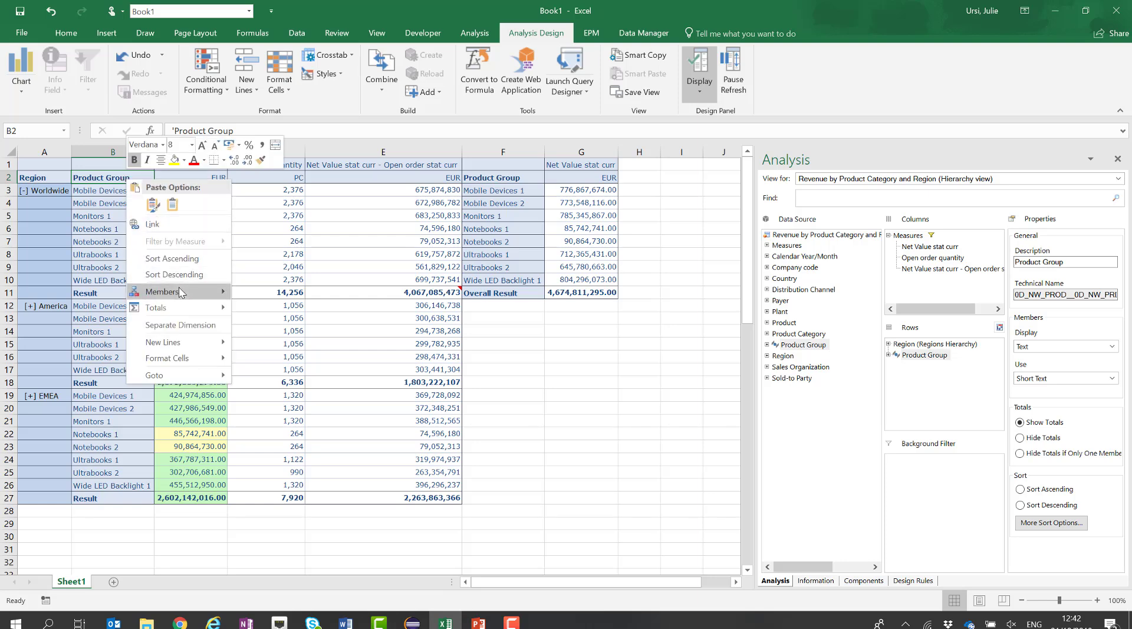
pyautogui.moveTo(179, 289)
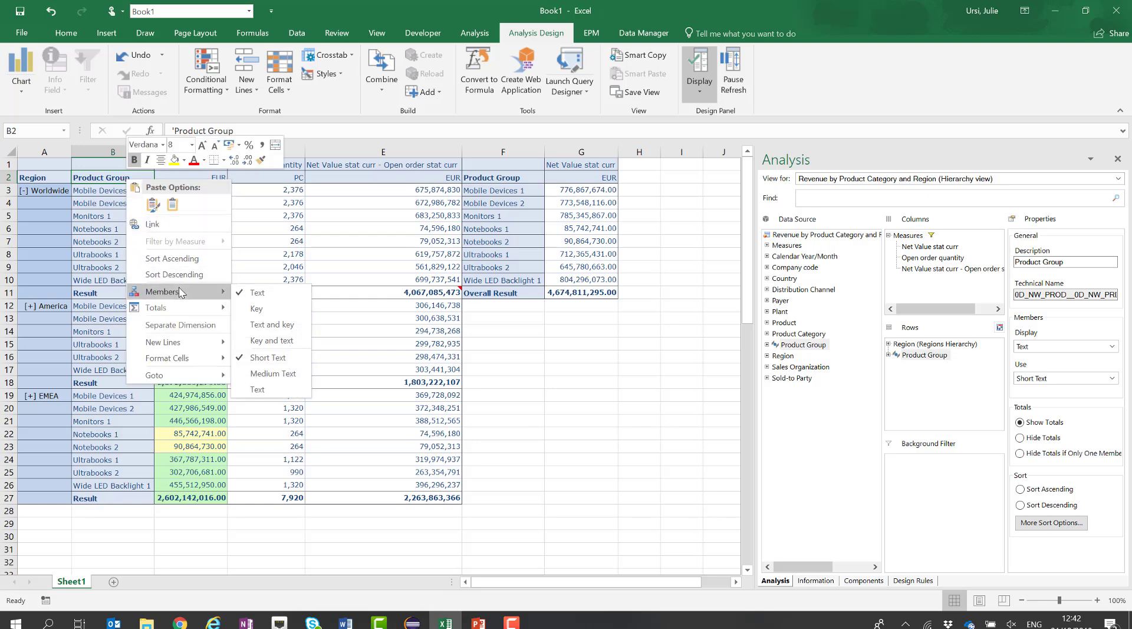
pyautogui.click(292, 328)
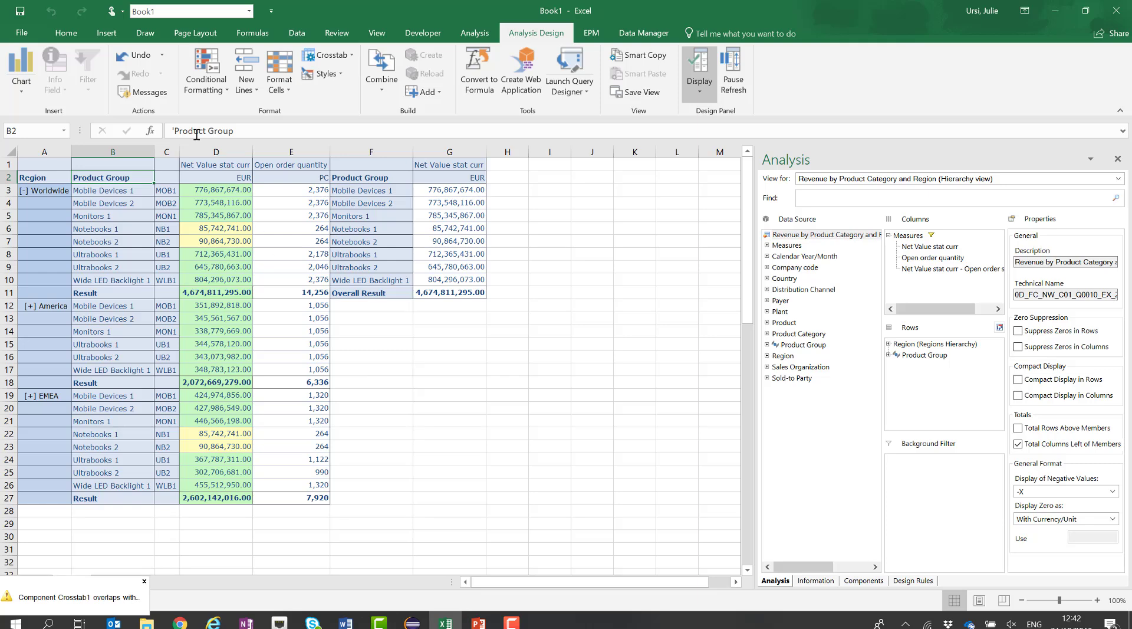
pyautogui.click(134, 57)
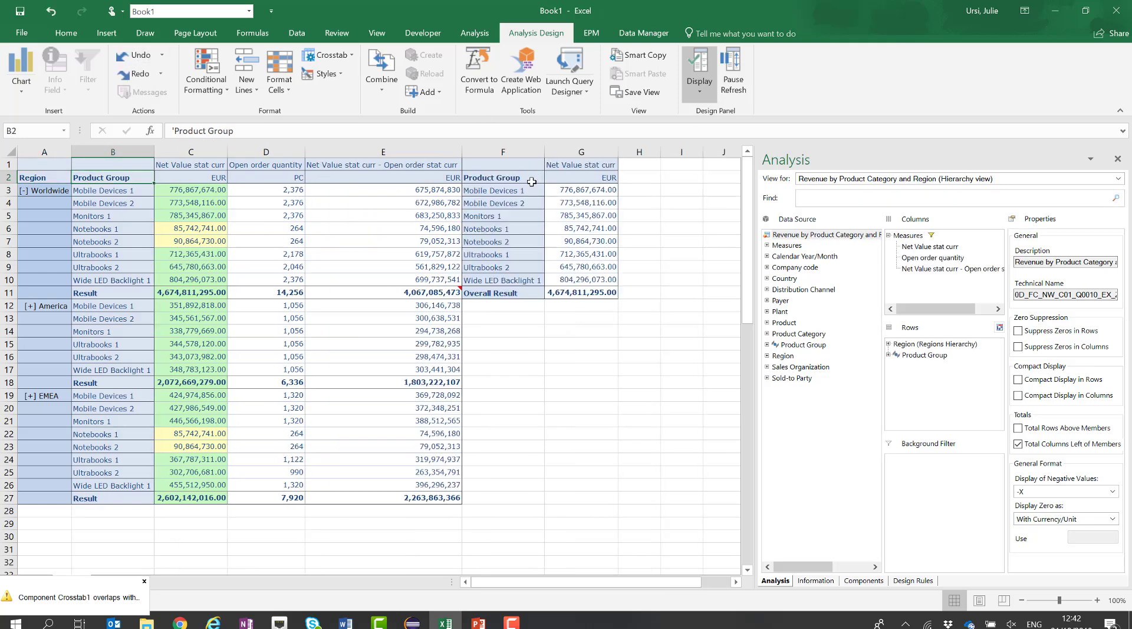
pyautogui.click(531, 182)
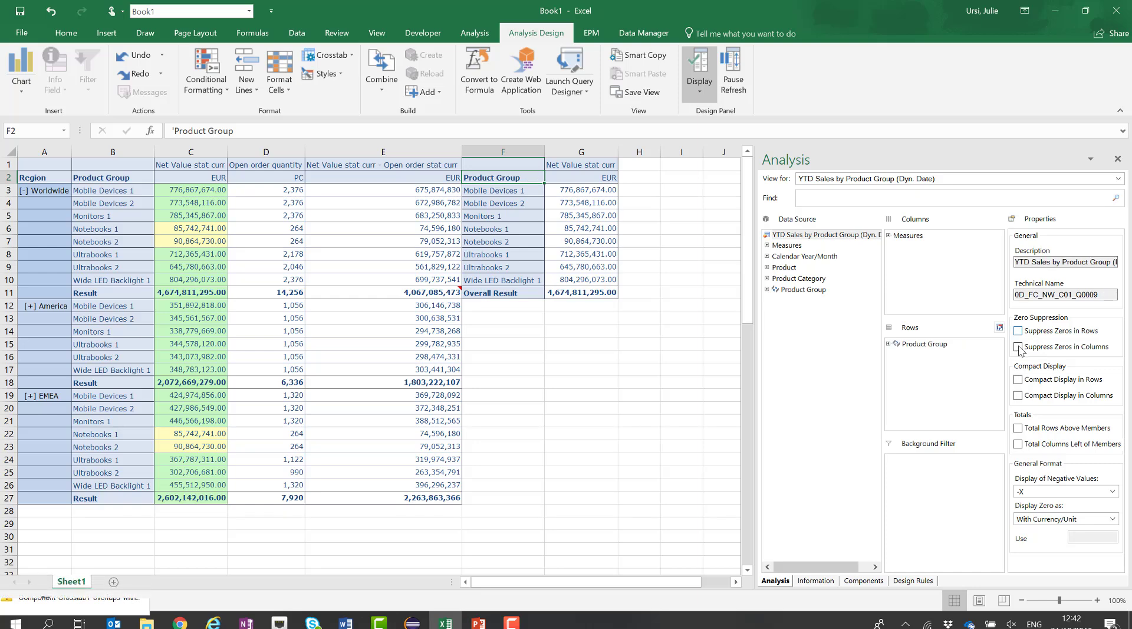
# Step: Filter Product Group by member to only Mobile Devices 1 and Mobile Devices 2
pyautogui.click(888, 343)
pyautogui.click(935, 354)
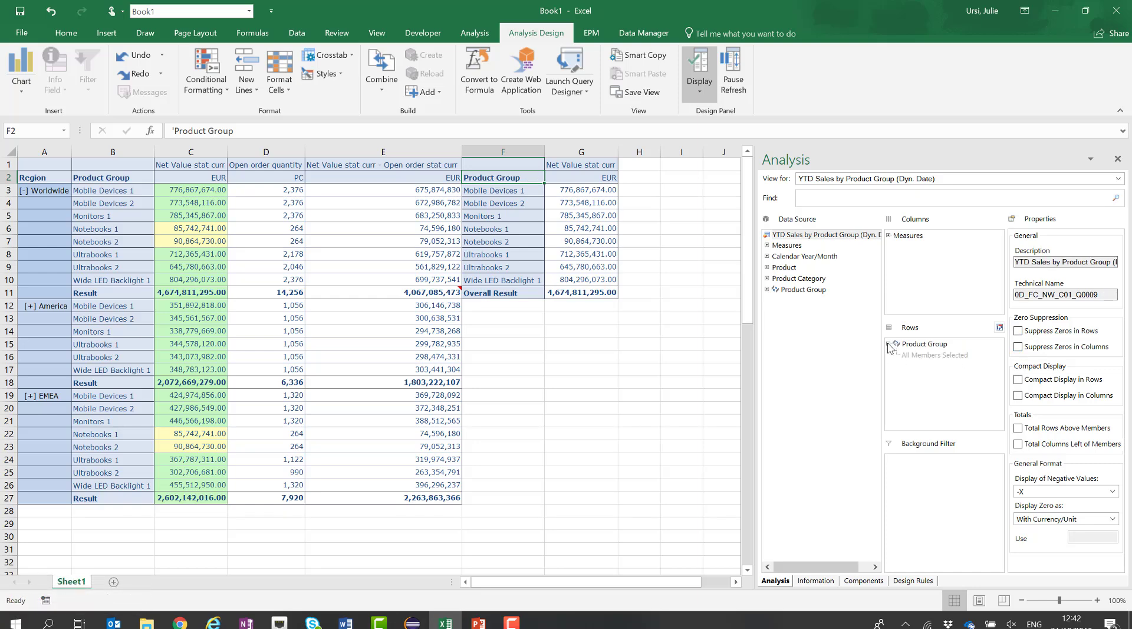
pyautogui.click(937, 344)
pyautogui.rightClick(938, 345)
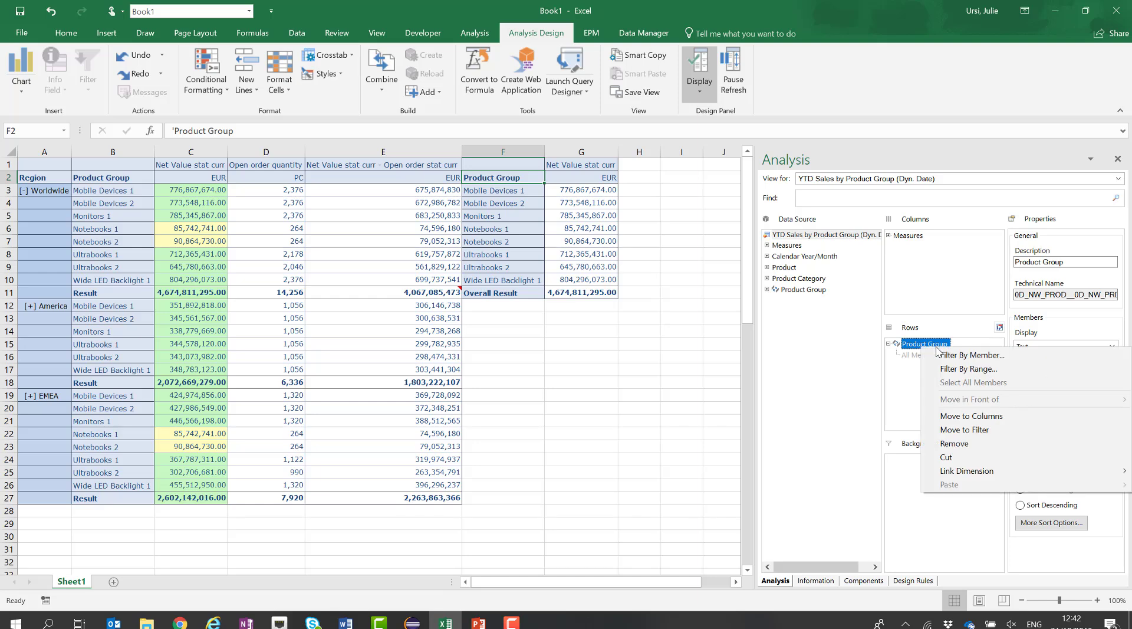
pyautogui.click(961, 358)
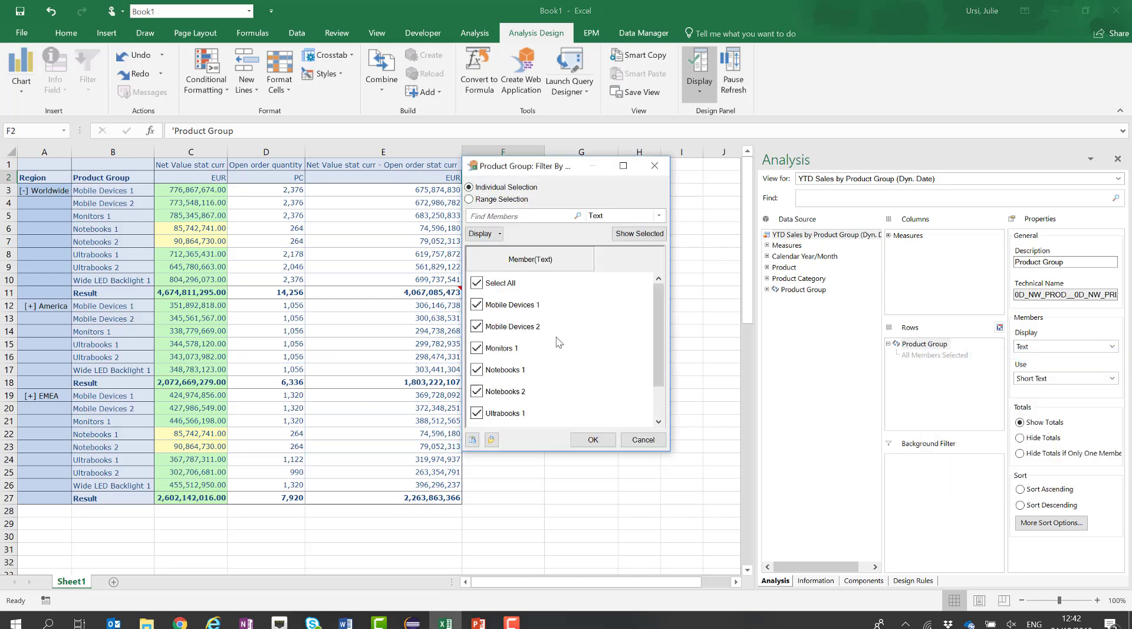
pyautogui.click(477, 284)
pyautogui.click(477, 305)
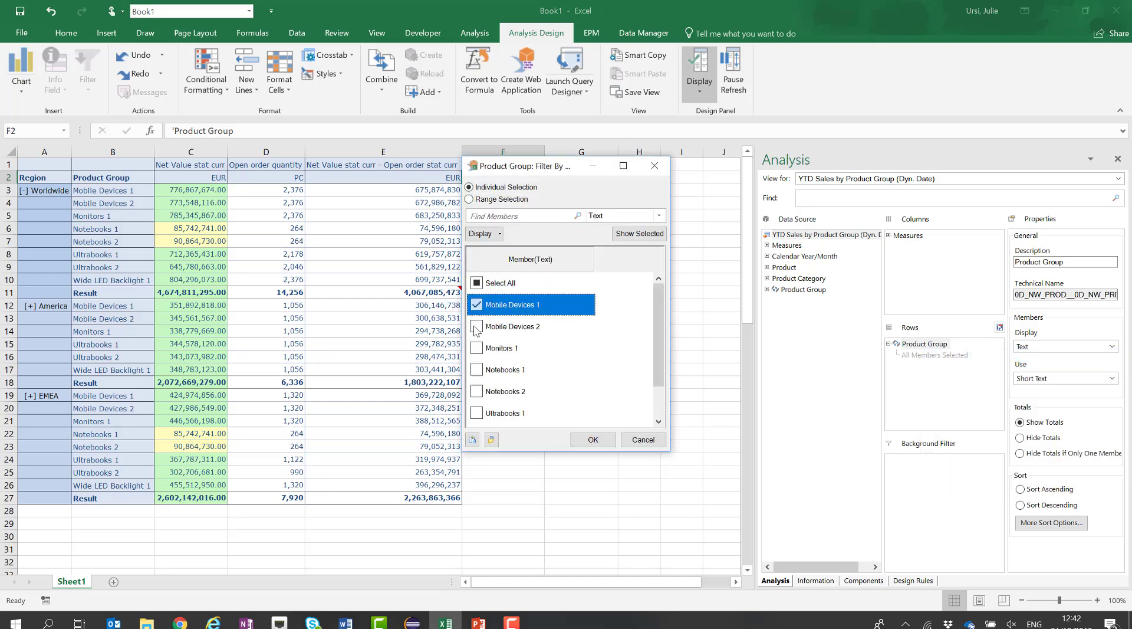
pyautogui.click(477, 326)
pyautogui.click(593, 440)
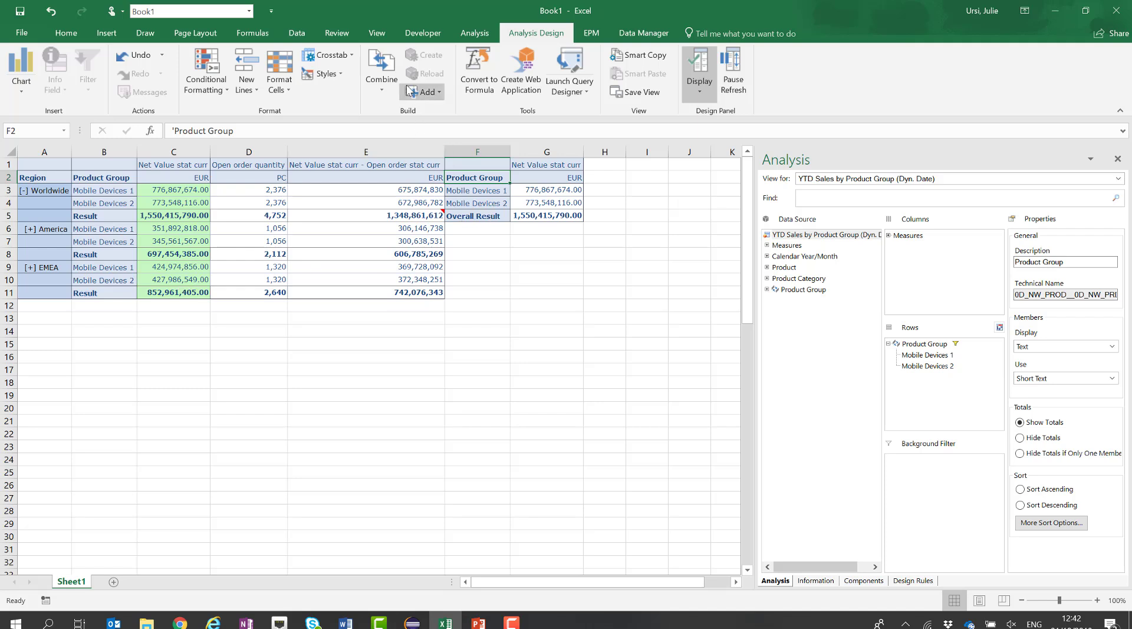
# Step: Group the product-group crosstab with Crosstab 1
pyautogui.click(384, 88)
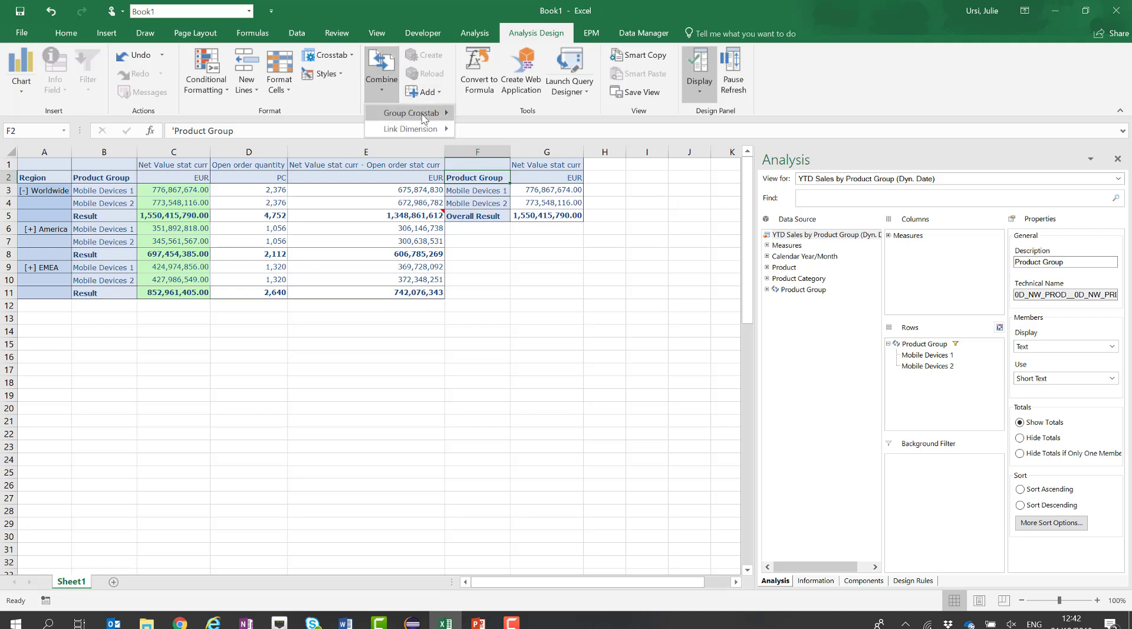
pyautogui.moveTo(423, 112)
pyautogui.click(482, 114)
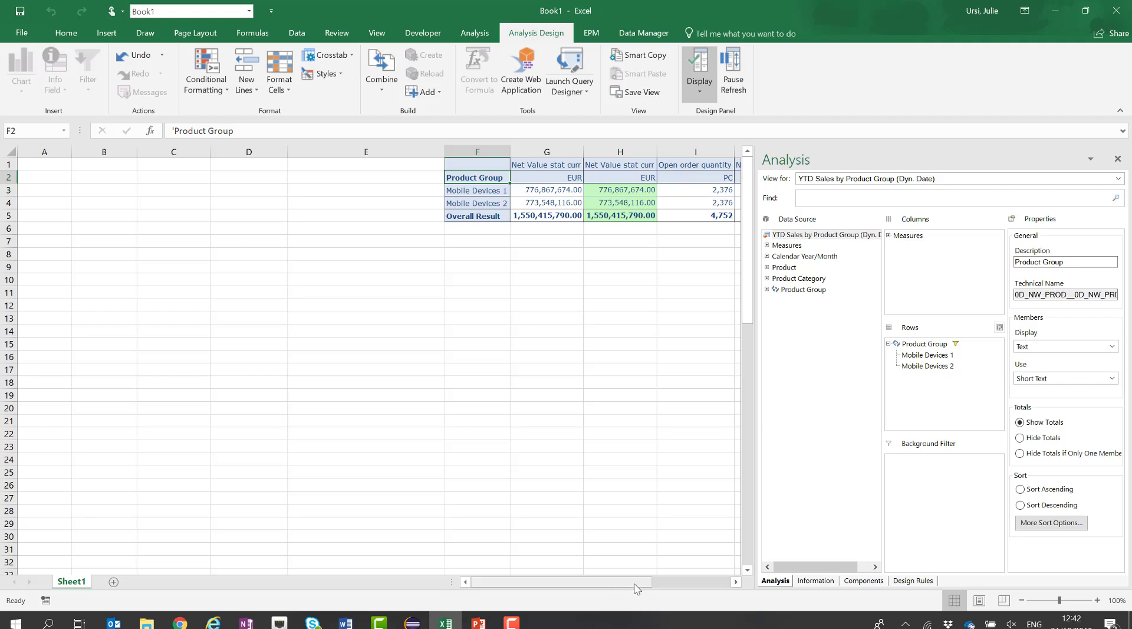
# Step: Undo the crosstab grouping and the Mobile Devices filter
pyautogui.moveTo(613, 582); pyautogui.dragTo(730, 584)
pyautogui.click(140, 56)
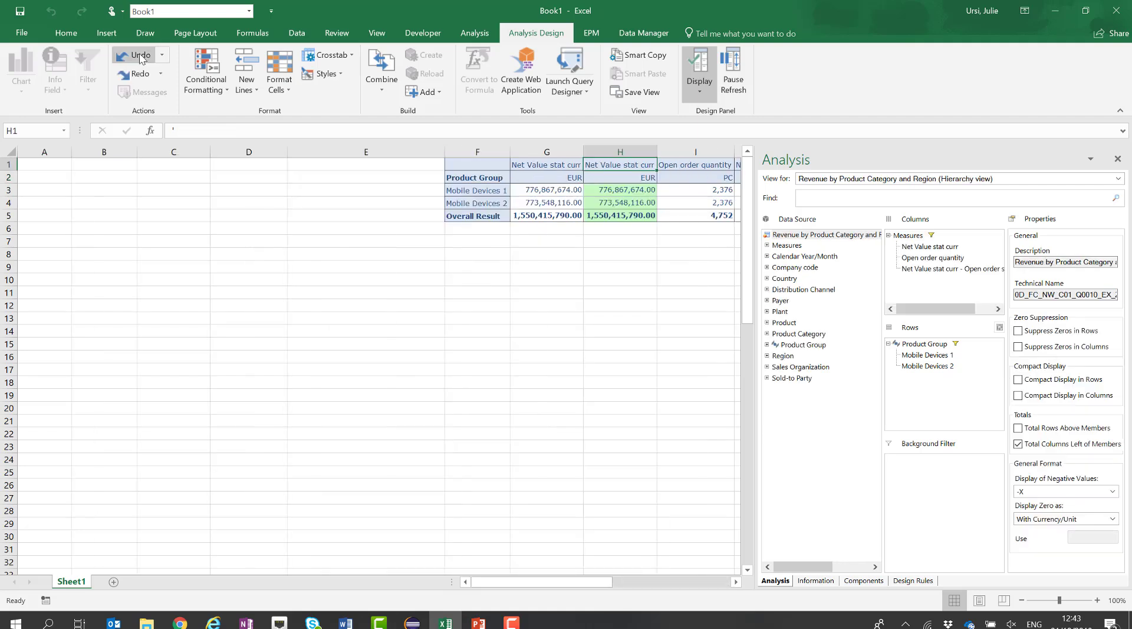
pyautogui.click(139, 53)
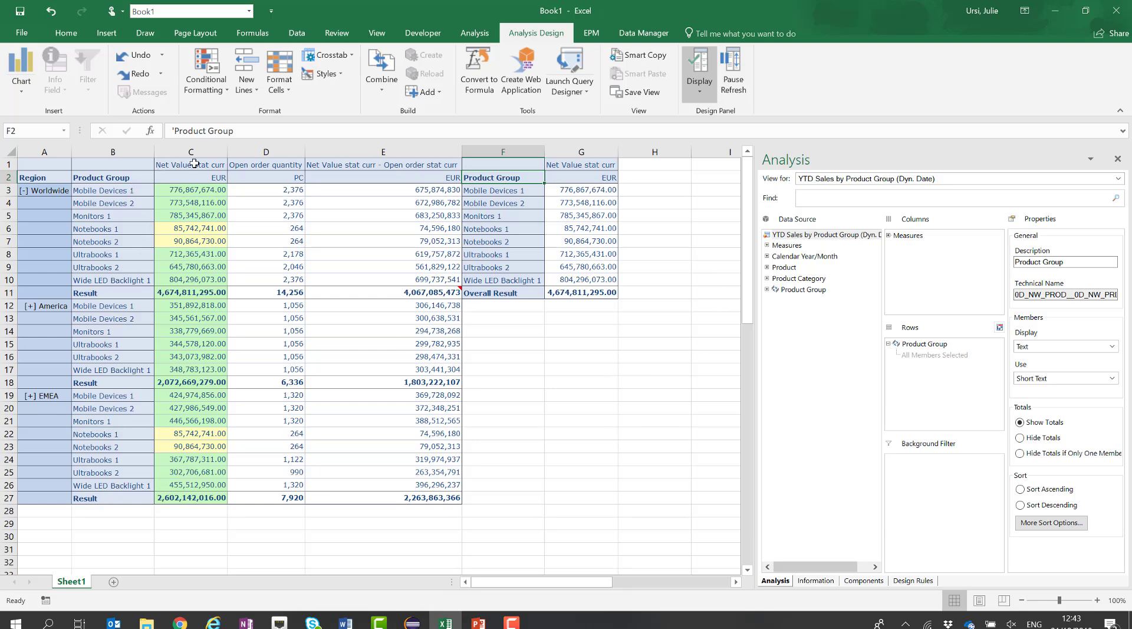
# Step: Add a conditional formatting rule colouring Net Value minus Open order values Less Than 100000000 red
pyautogui.click(398, 162)
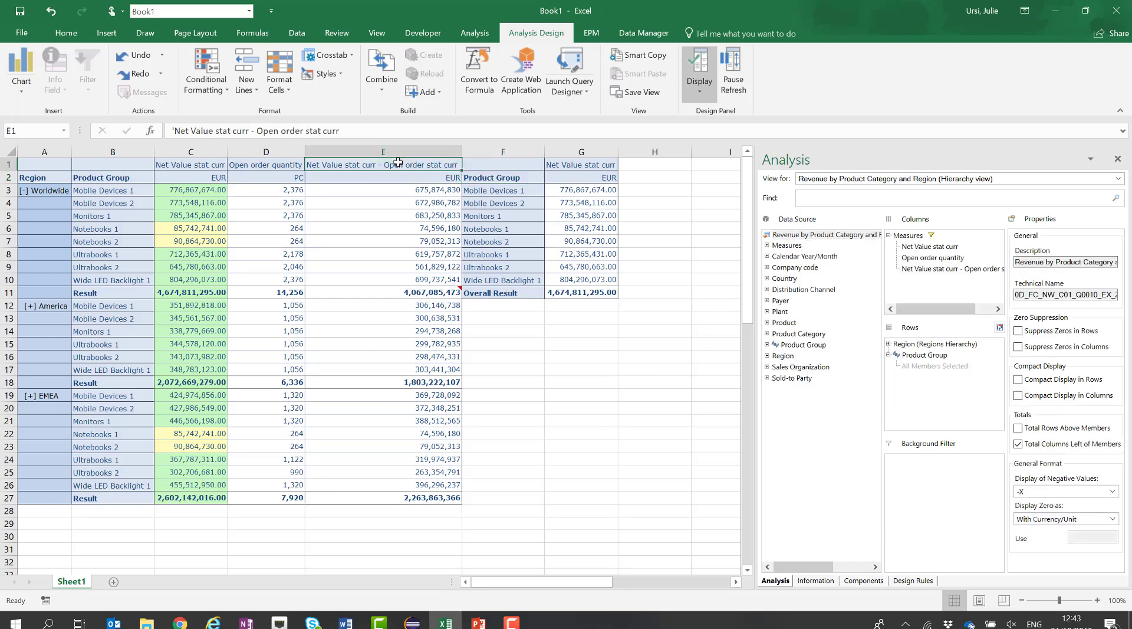
pyautogui.click(207, 83)
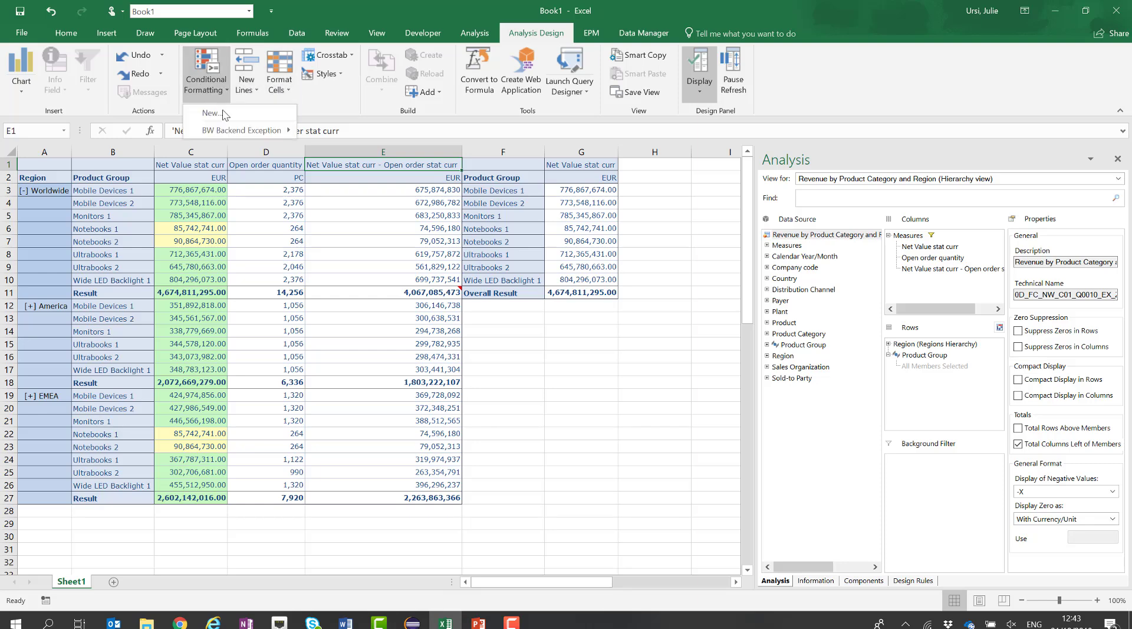
pyautogui.click(228, 115)
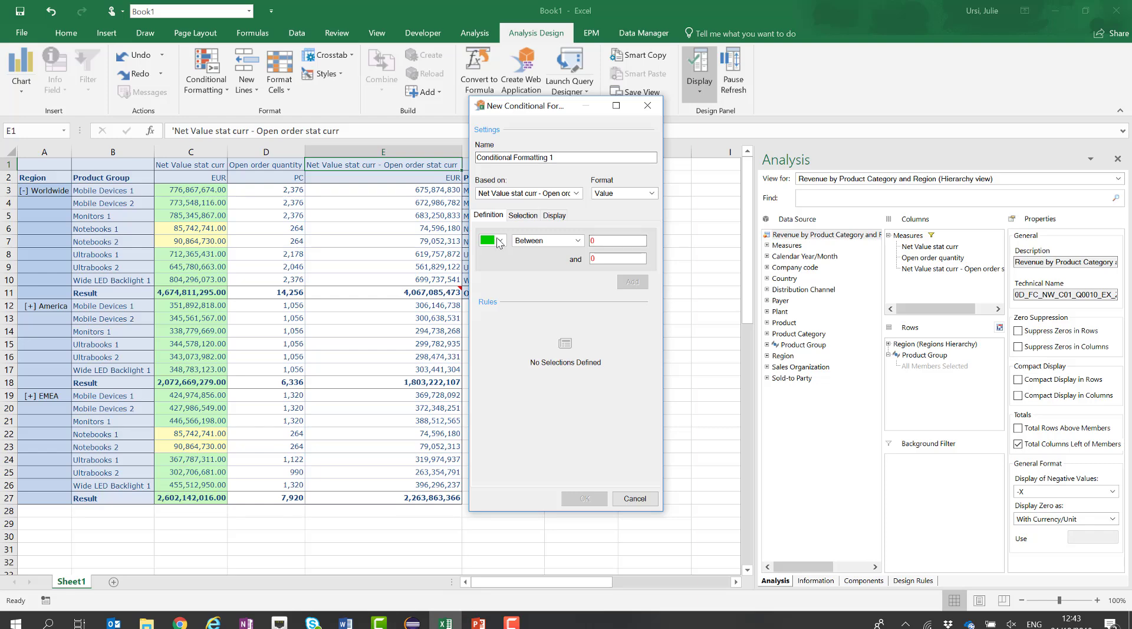
pyautogui.click(500, 241)
pyautogui.click(580, 256)
pyautogui.click(581, 239)
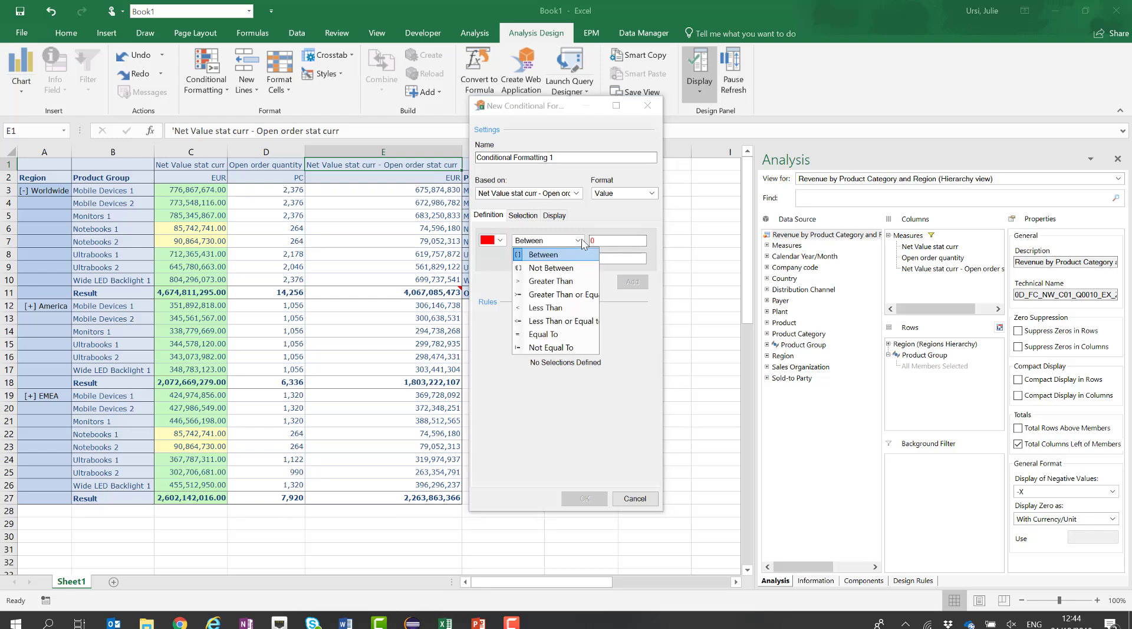
pyautogui.click(567, 308)
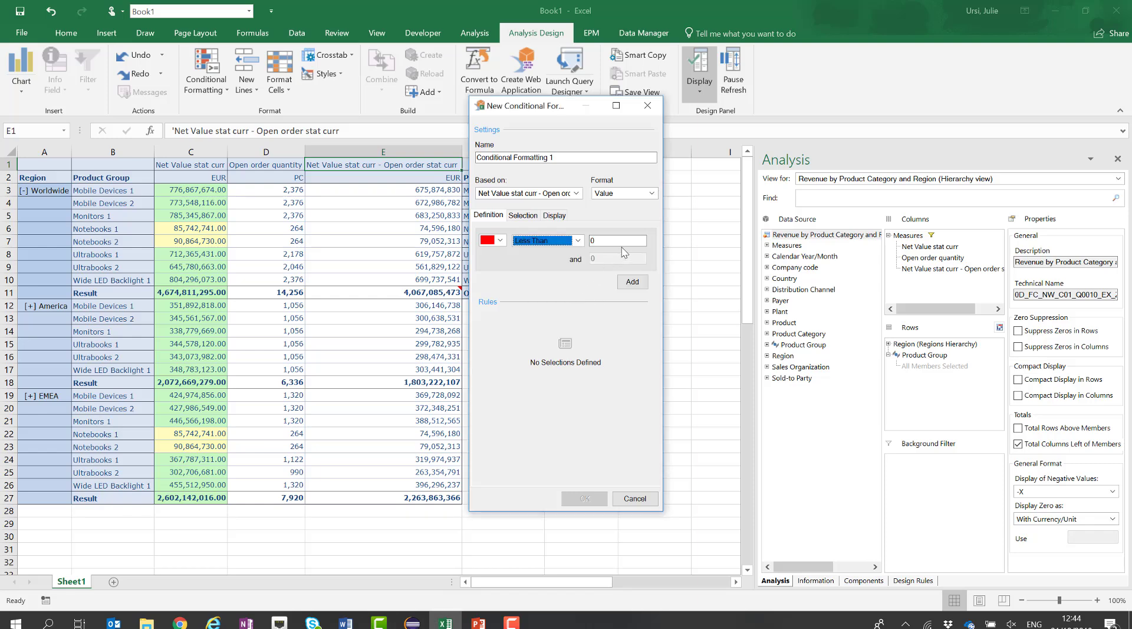
pyautogui.press('Tab')
pyautogui.write('100000000')
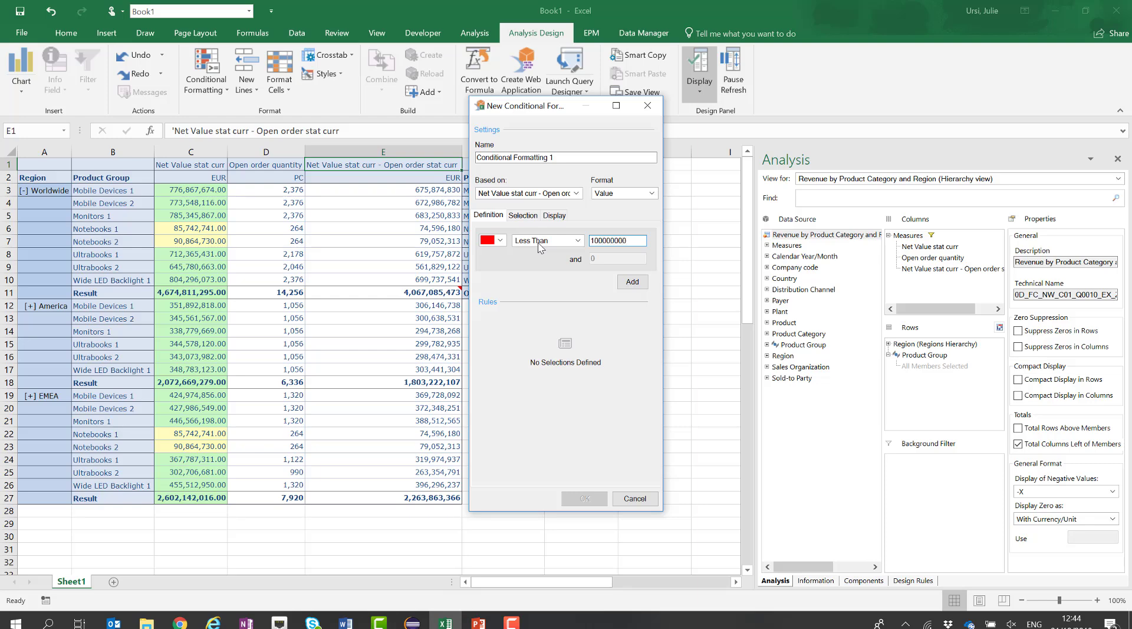
pyautogui.click(635, 284)
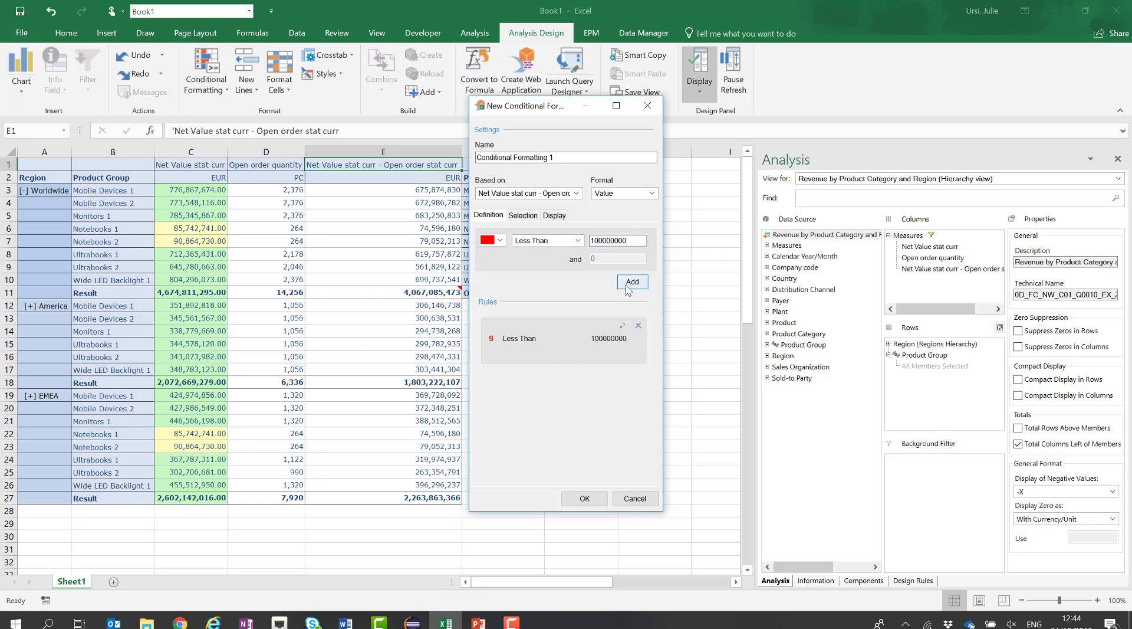
pyautogui.click(584, 498)
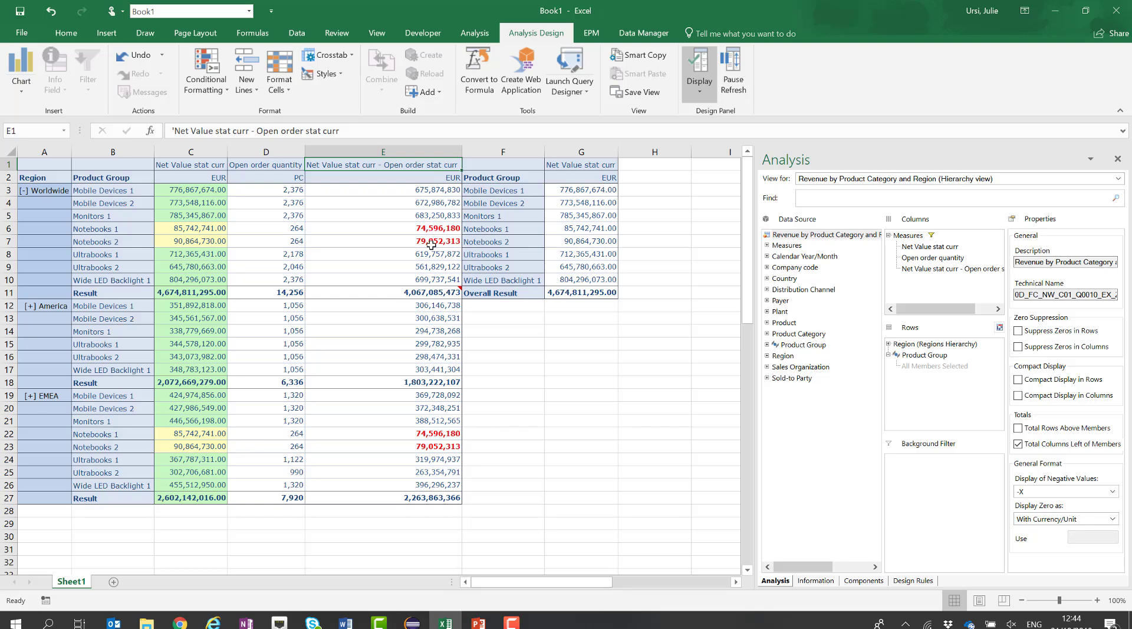
# Step: Start a new format with a new cell style for data cell D3
pyautogui.click(267, 192)
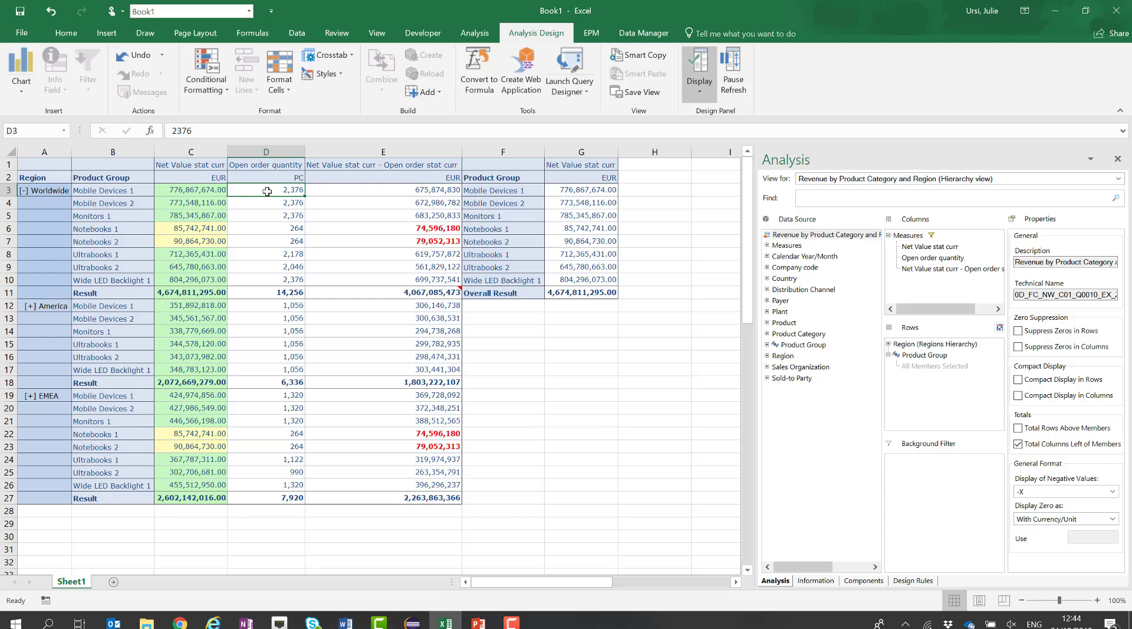
pyautogui.rightClick(267, 191)
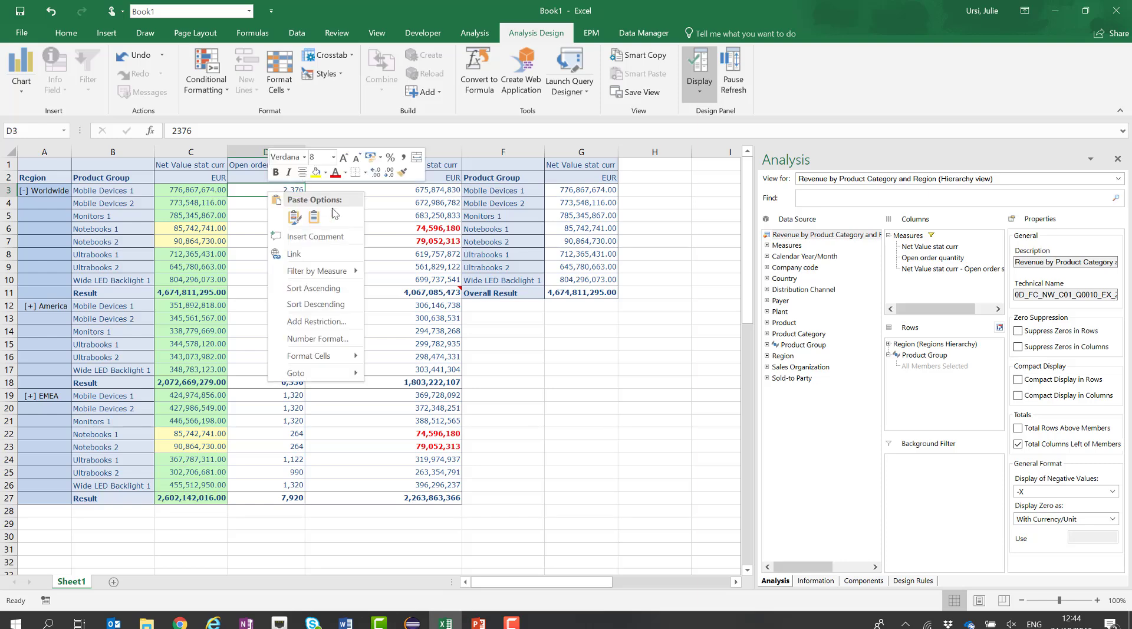
pyautogui.moveTo(332, 359)
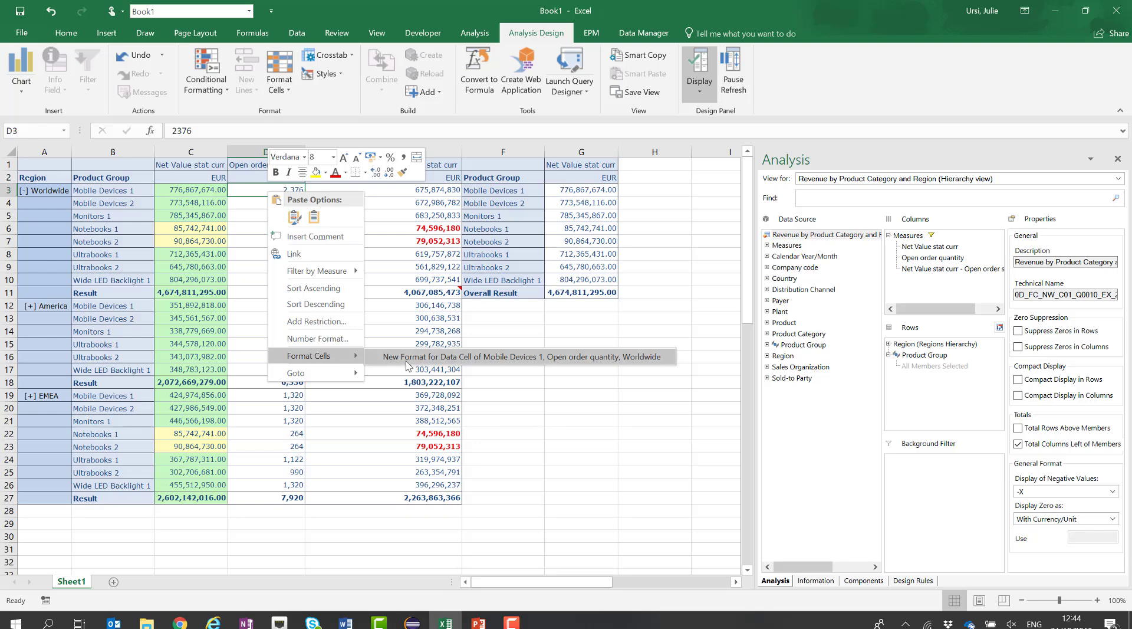
pyautogui.click(446, 358)
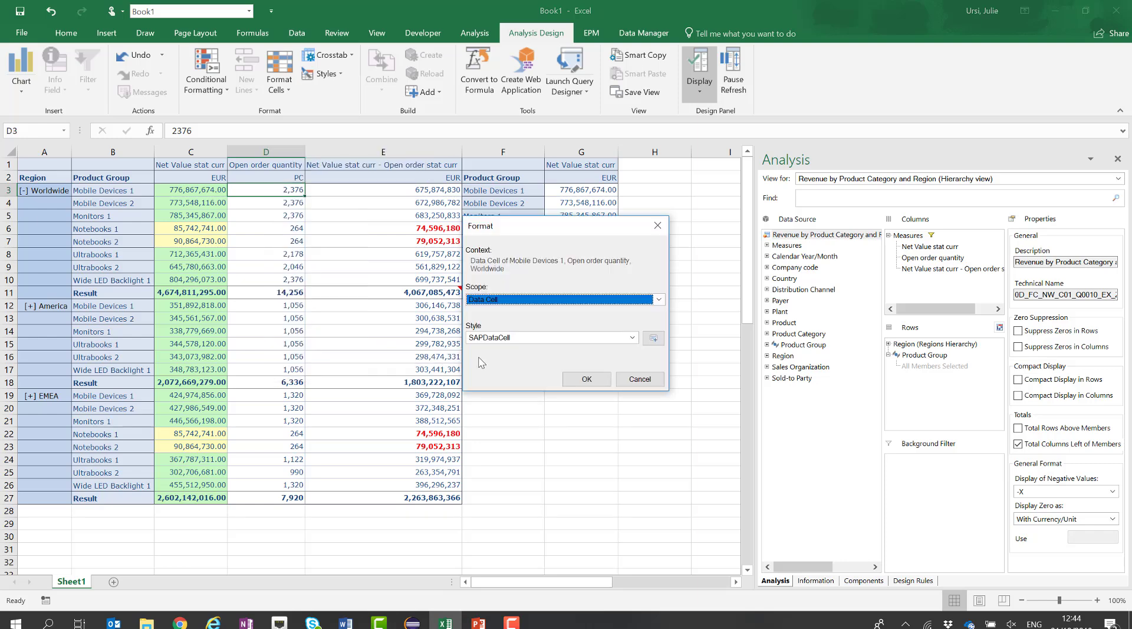
pyautogui.click(653, 338)
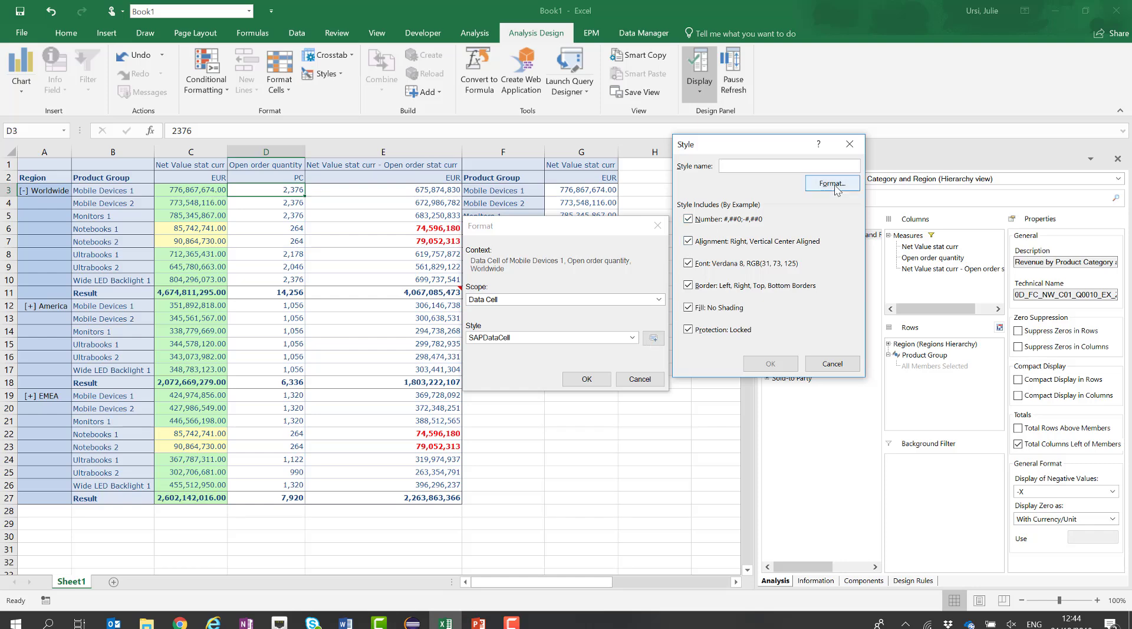
# Step: Make the new style's font bold, name it 'bold', and apply it to D3
pyautogui.click(832, 184)
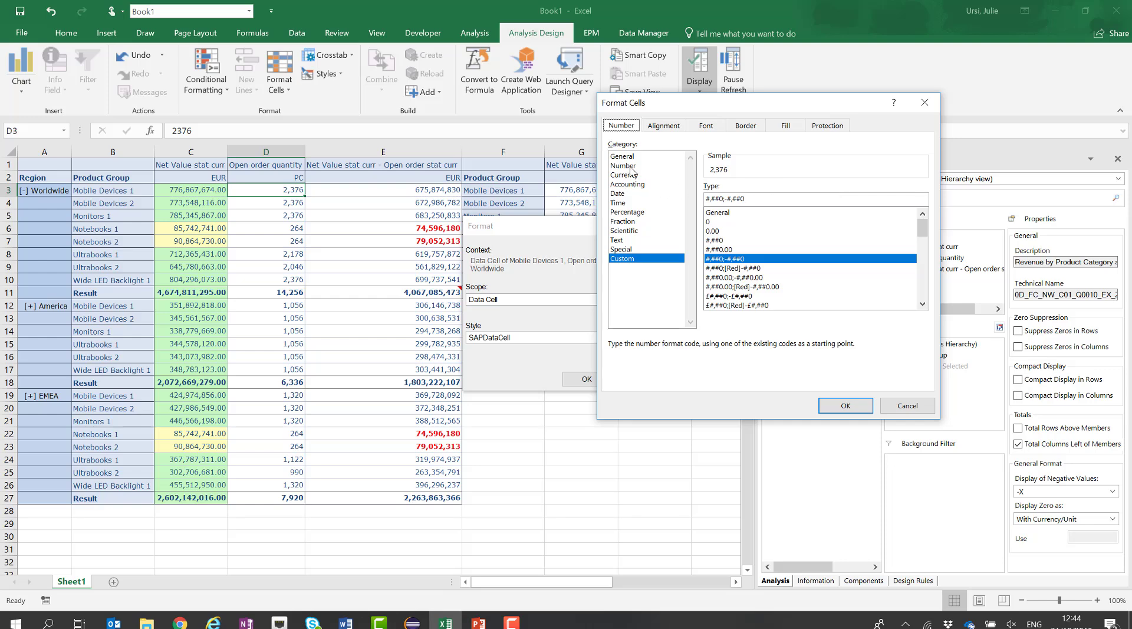
pyautogui.click(718, 126)
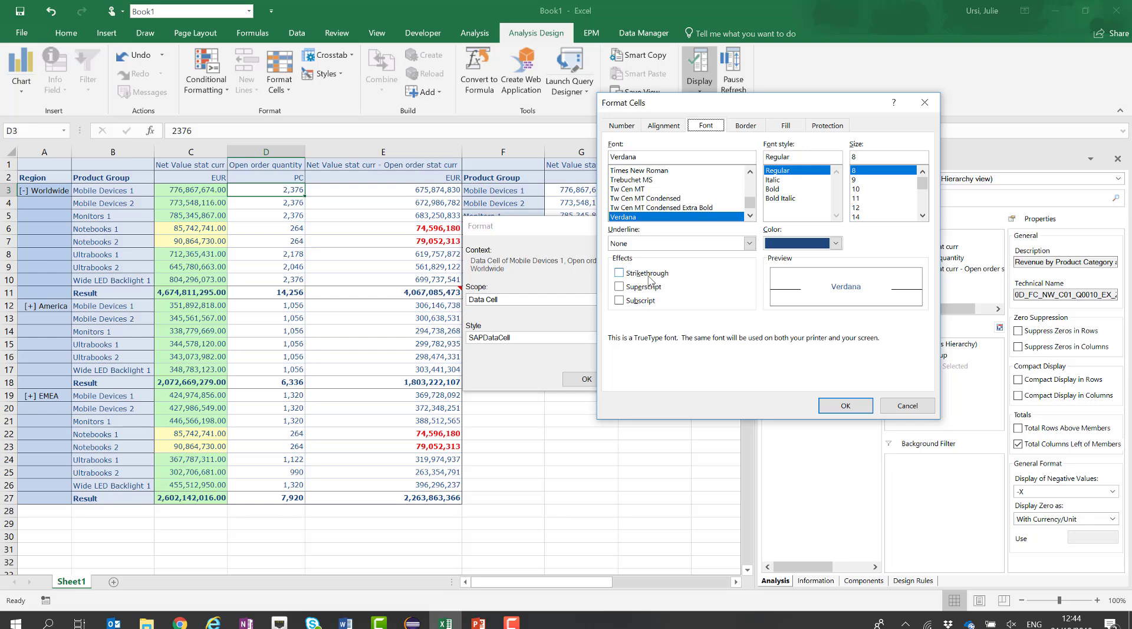
pyautogui.click(774, 189)
pyautogui.click(850, 406)
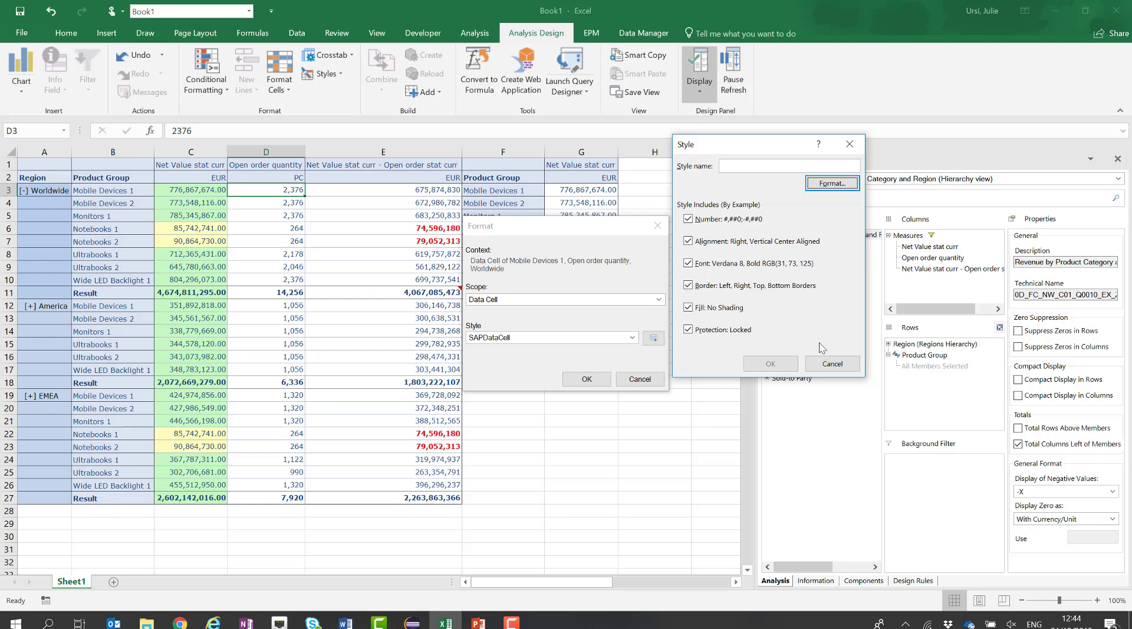
pyautogui.click(757, 166)
pyautogui.write('bold')
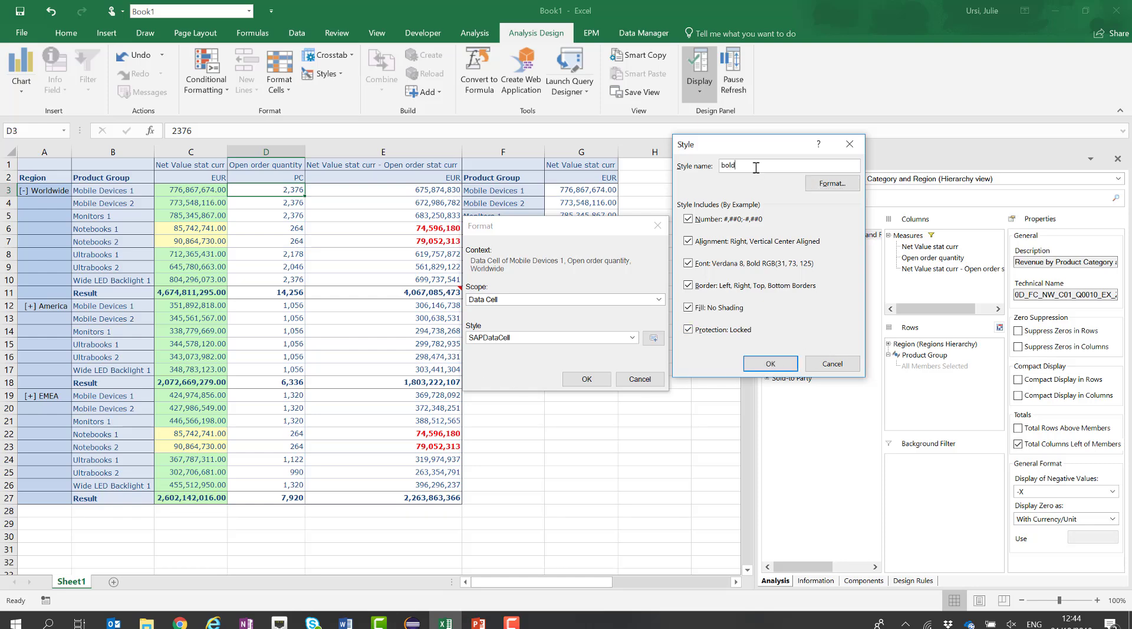
pyautogui.click(771, 363)
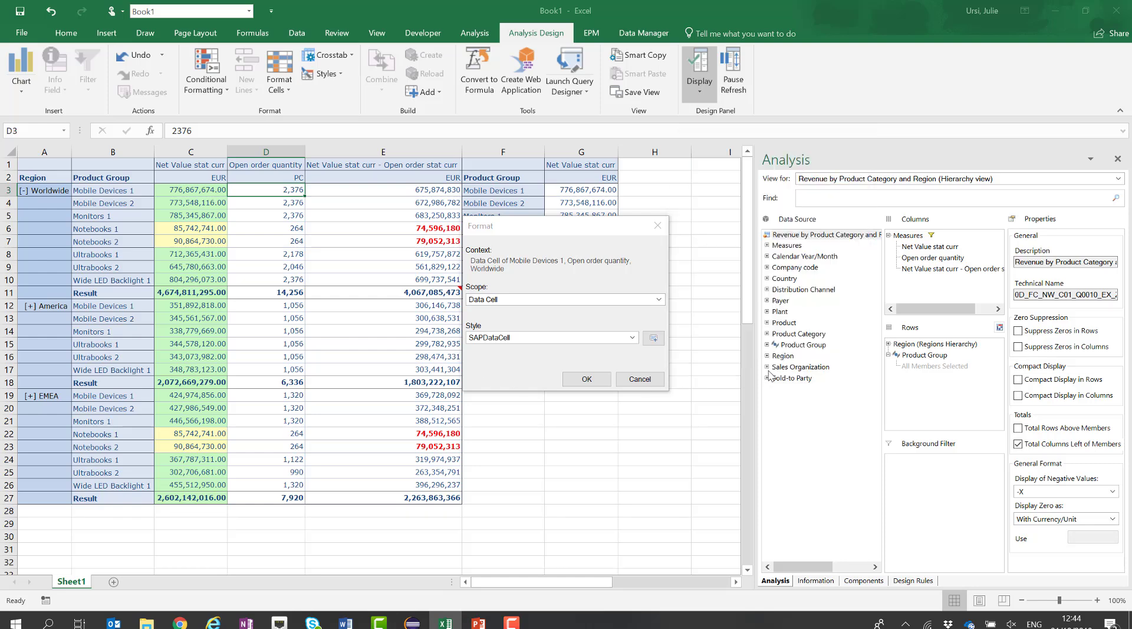
pyautogui.click(578, 378)
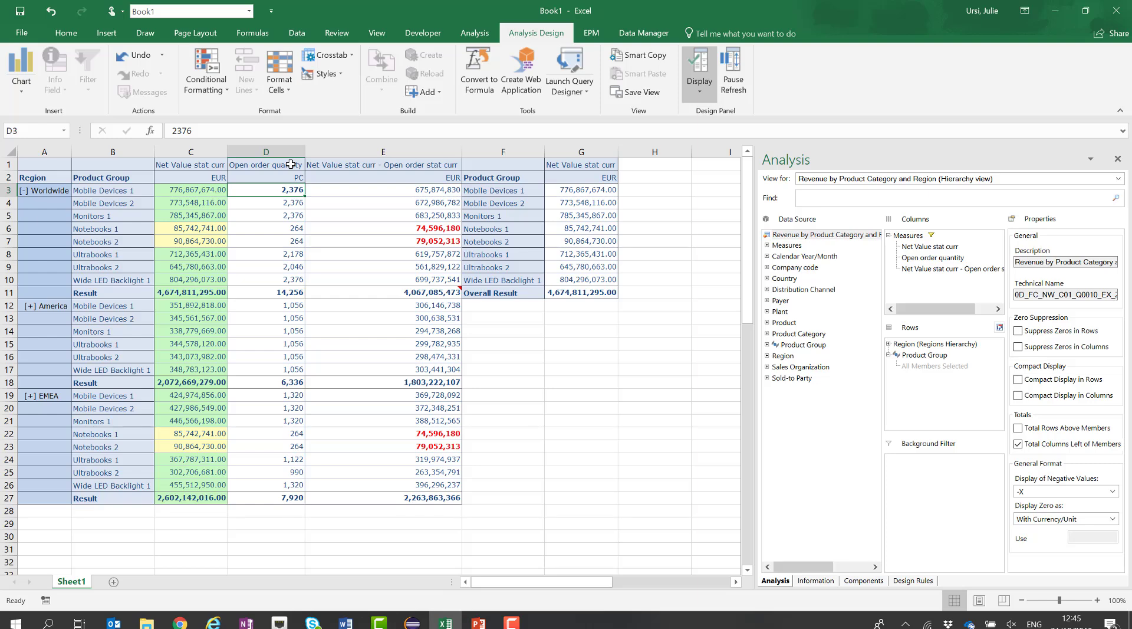
pyautogui.click(291, 164)
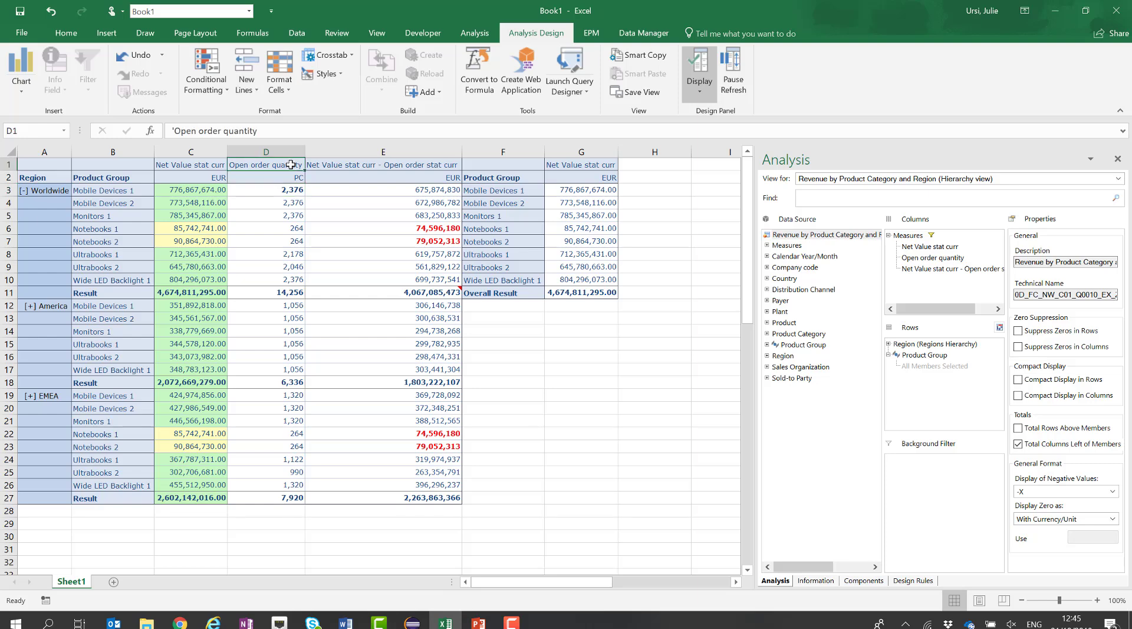
# Step: Apply the bold style to the Open order quantity header, then dismiss the Launch Query Designer options
pyautogui.rightClick(291, 164)
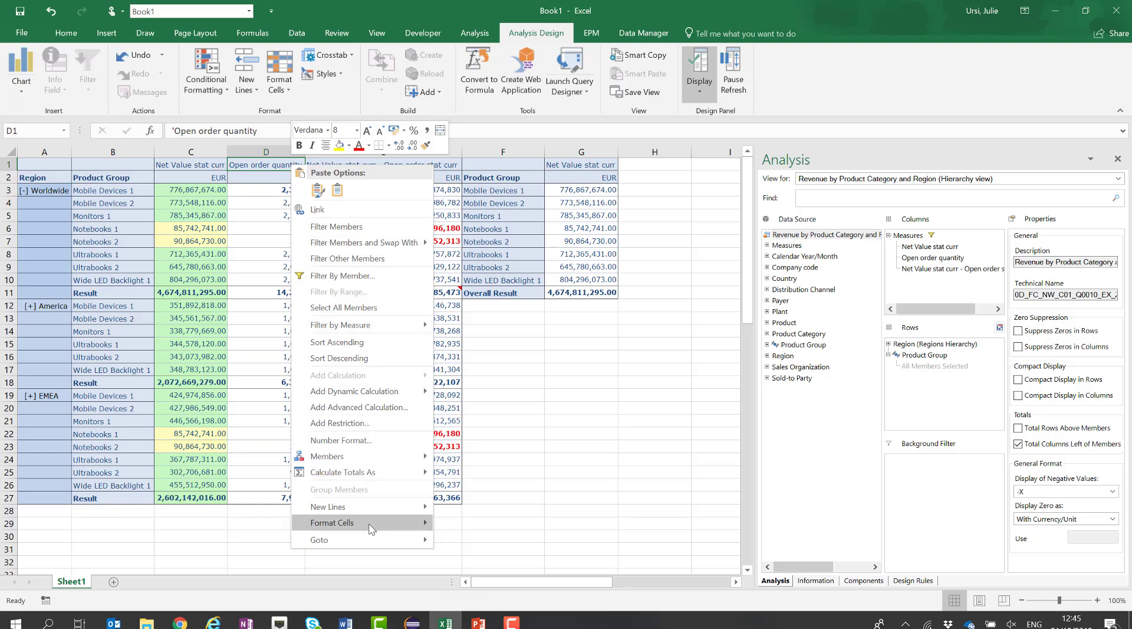
pyautogui.click(504, 526)
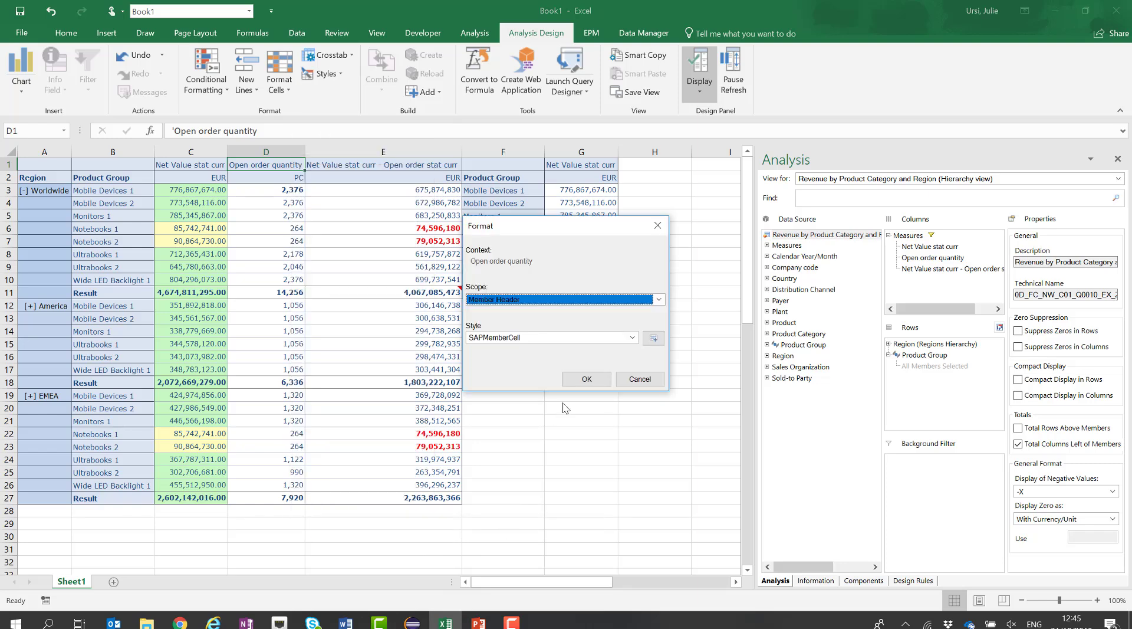
pyautogui.click(578, 338)
pyautogui.click(579, 338)
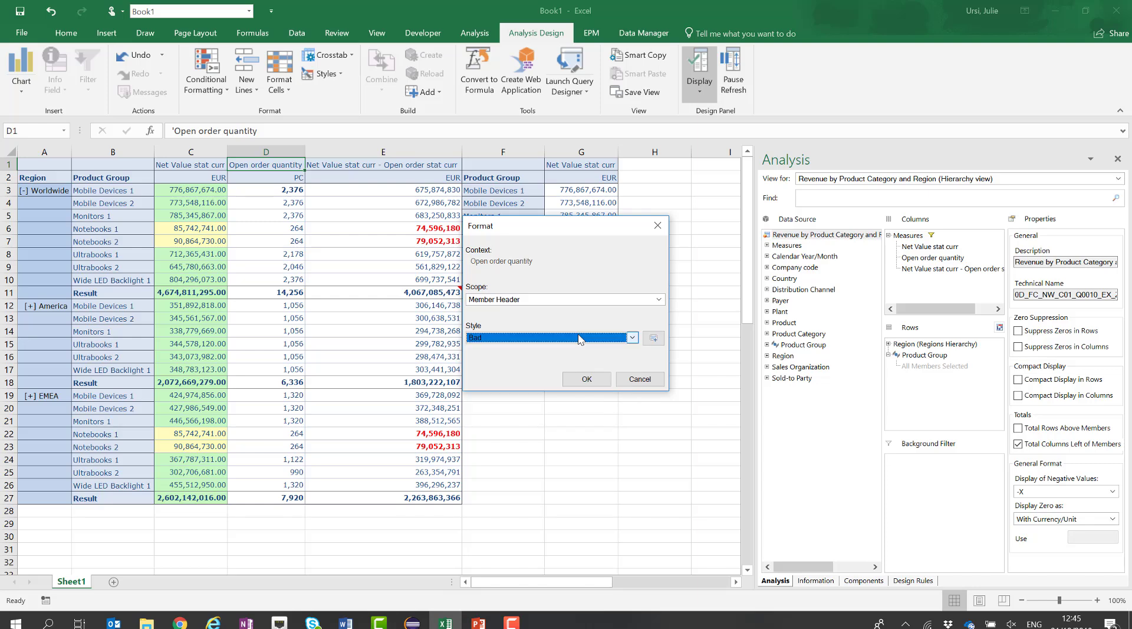
pyautogui.click(631, 341)
pyautogui.click(475, 359)
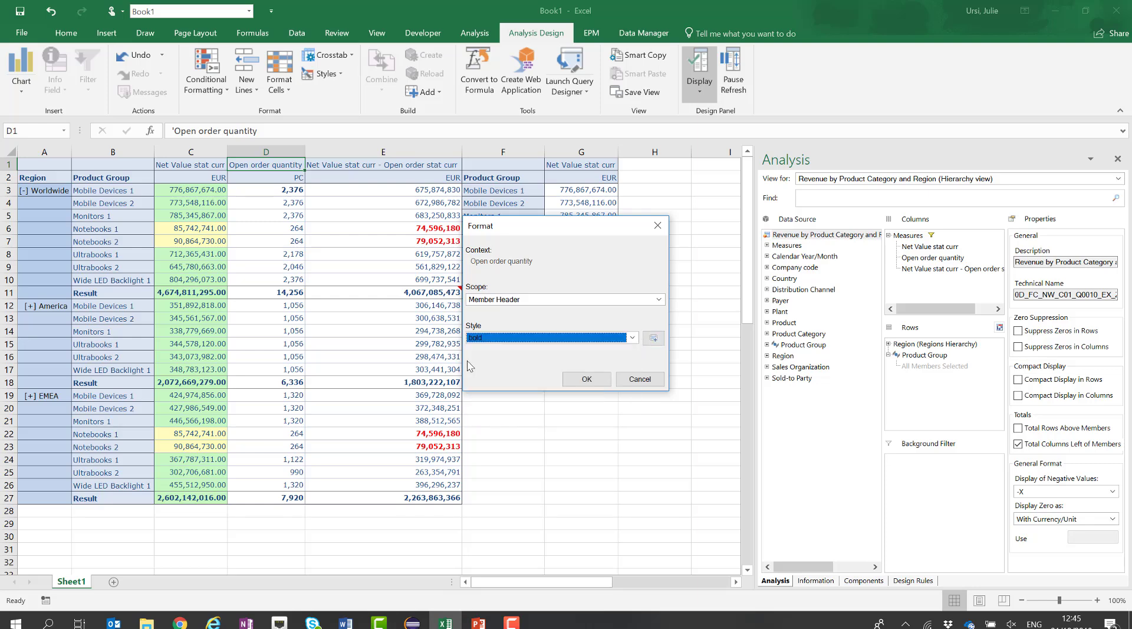
pyautogui.click(583, 380)
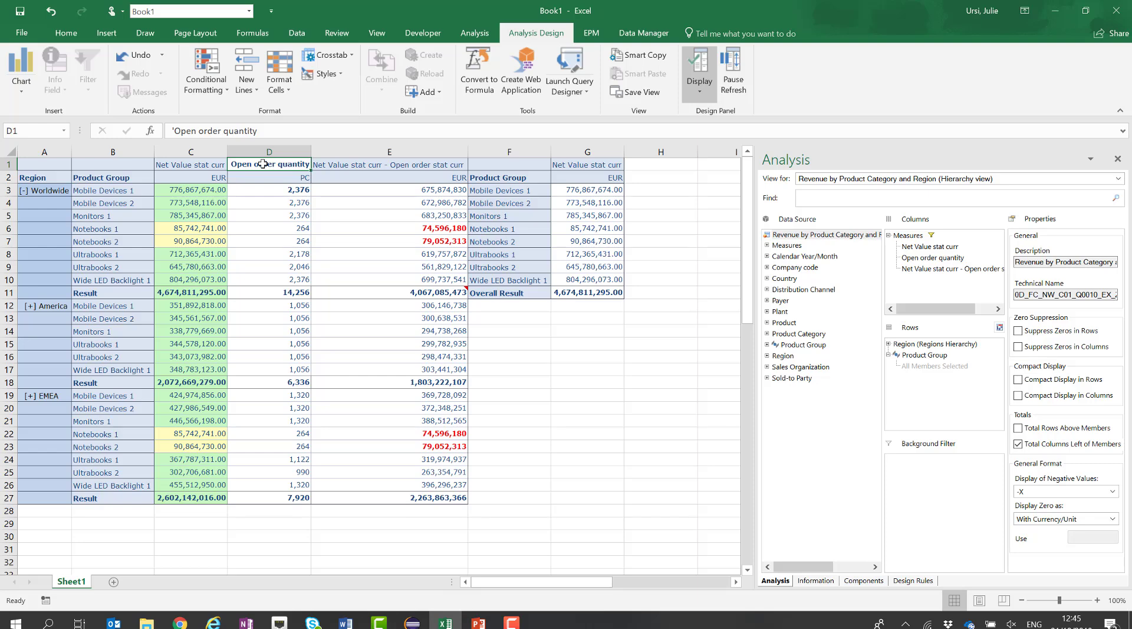
pyautogui.click(584, 93)
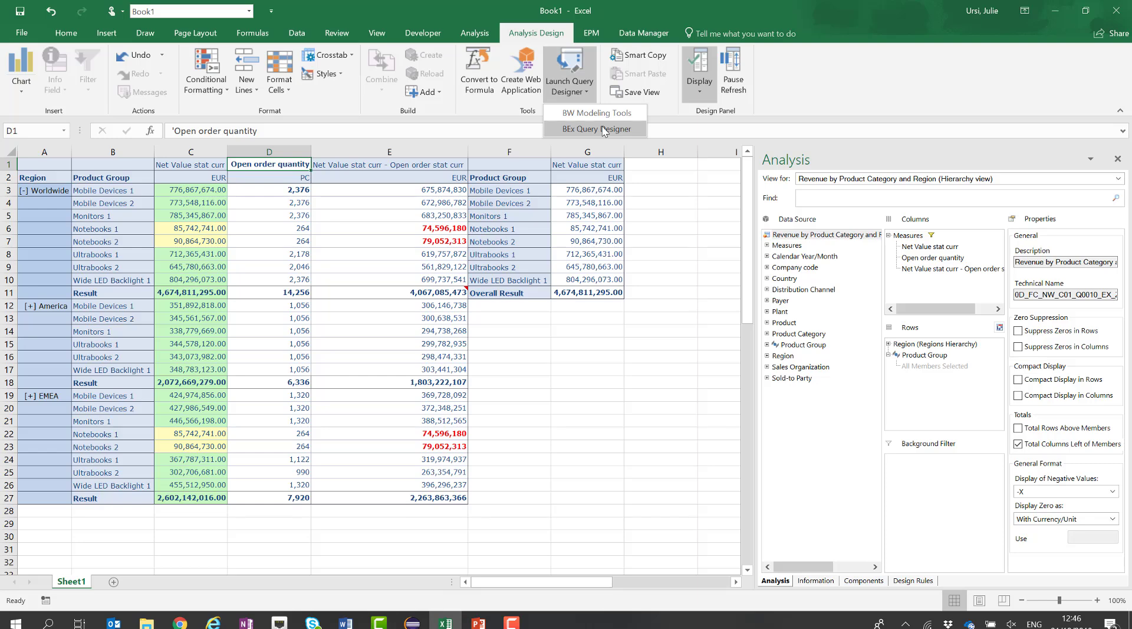
pyautogui.click(288, 167)
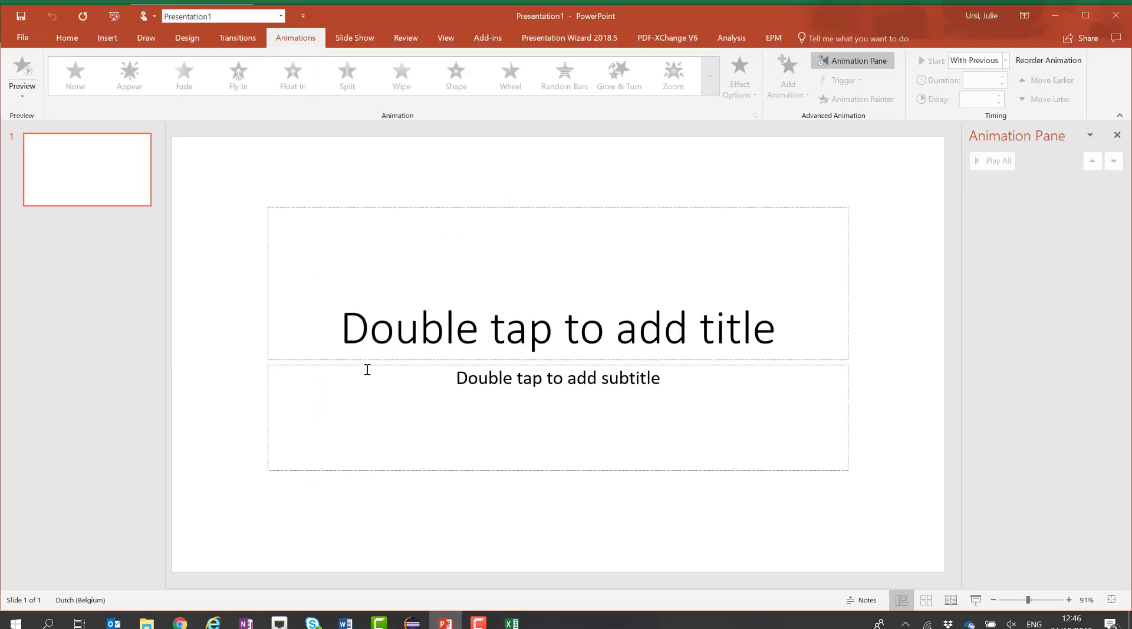
# Step: Delete the title and subtitle placeholders so the slide is empty
pyautogui.click(273, 254)
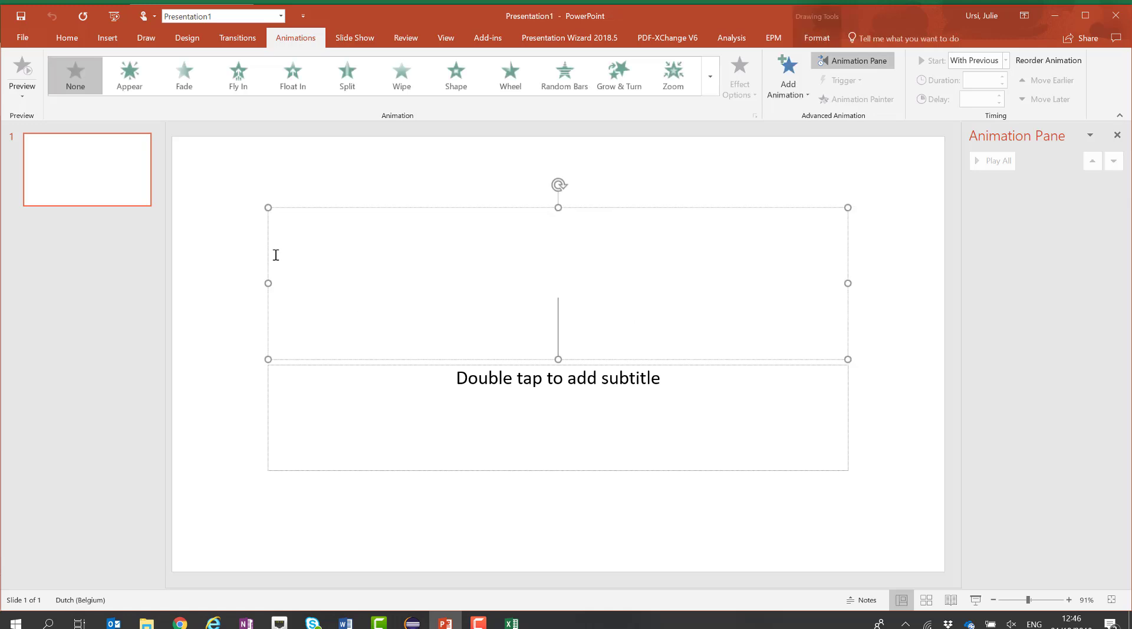
pyautogui.click(367, 206)
pyautogui.press('Delete')
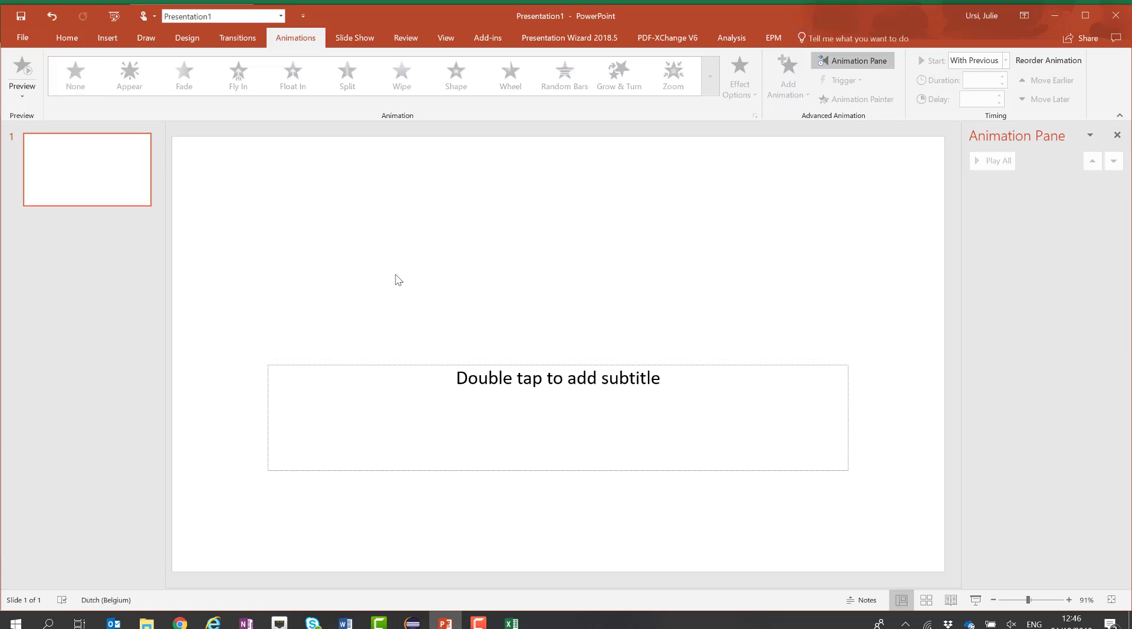
pyautogui.moveTo(405, 368); pyautogui.dragTo(403, 370)
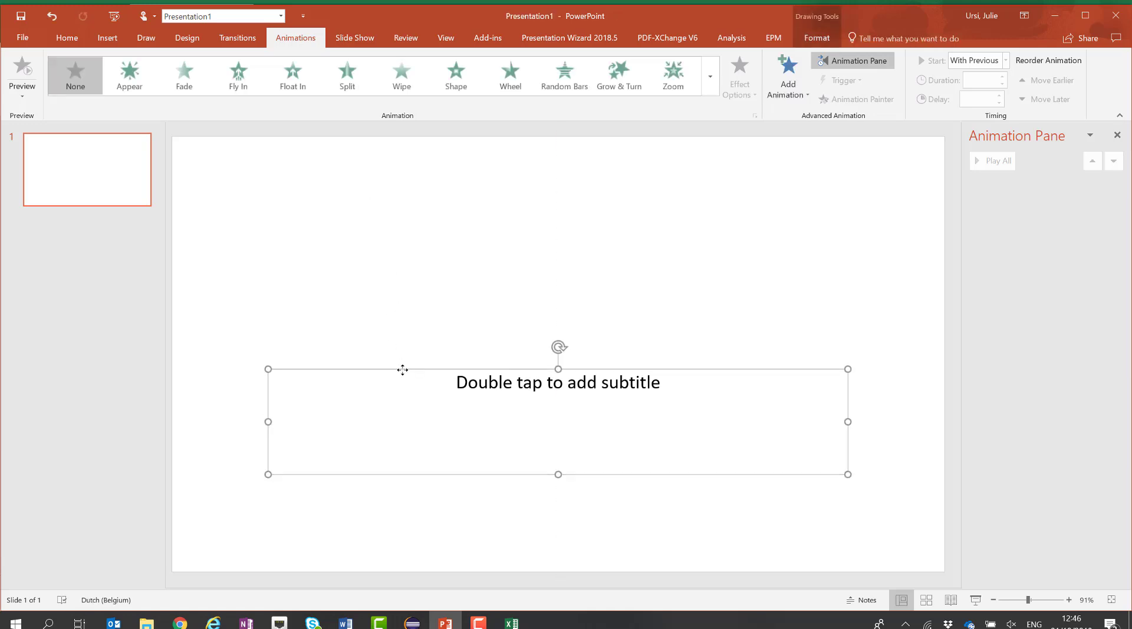
pyautogui.press('Delete')
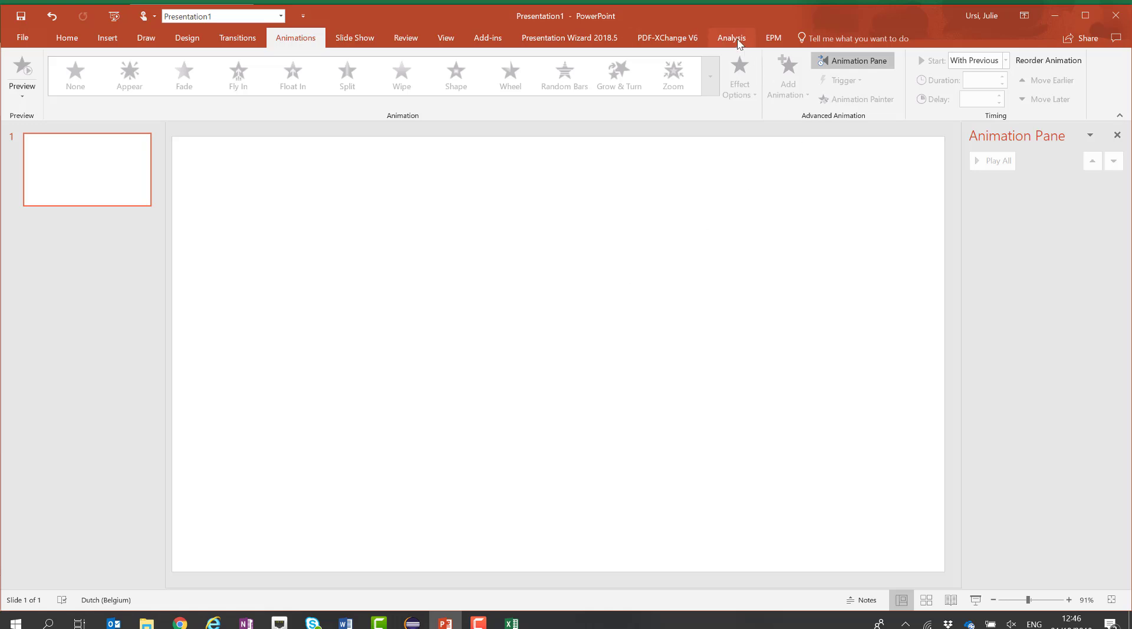
# Step: Smart Paste the copied revenue crosstab onto the slide as a chart
pyautogui.click(738, 38)
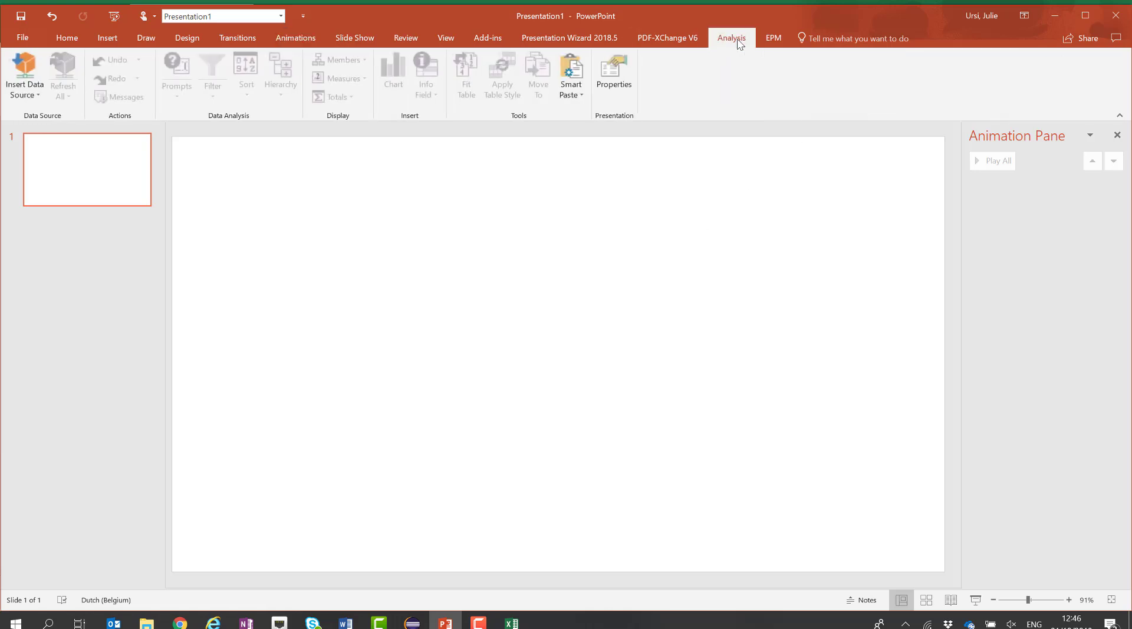
pyautogui.click(572, 92)
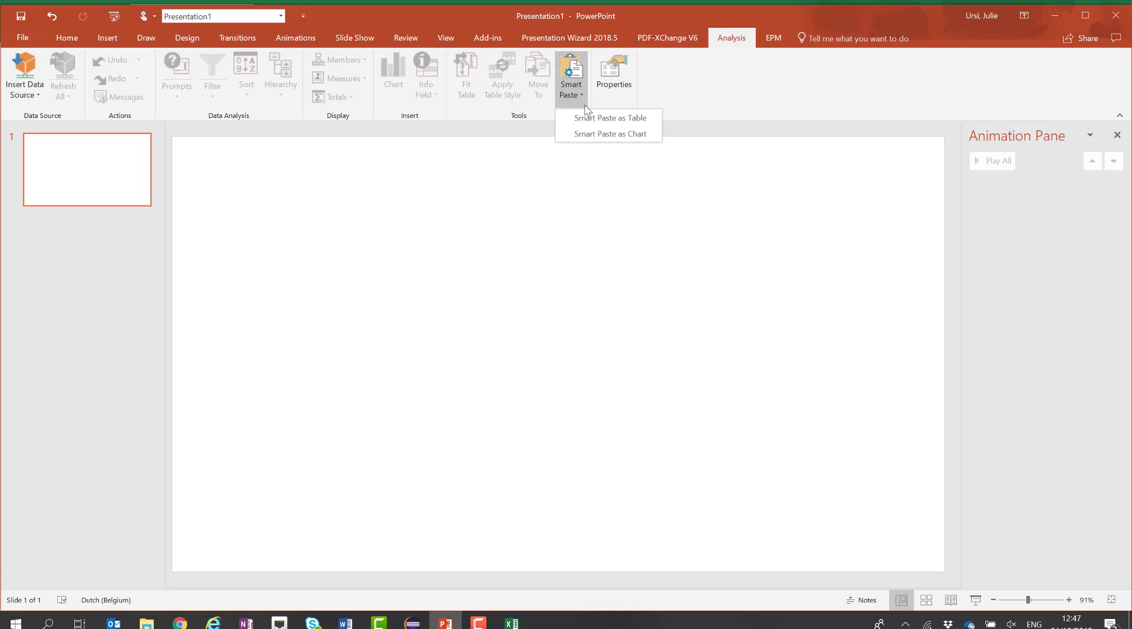
pyautogui.click(597, 134)
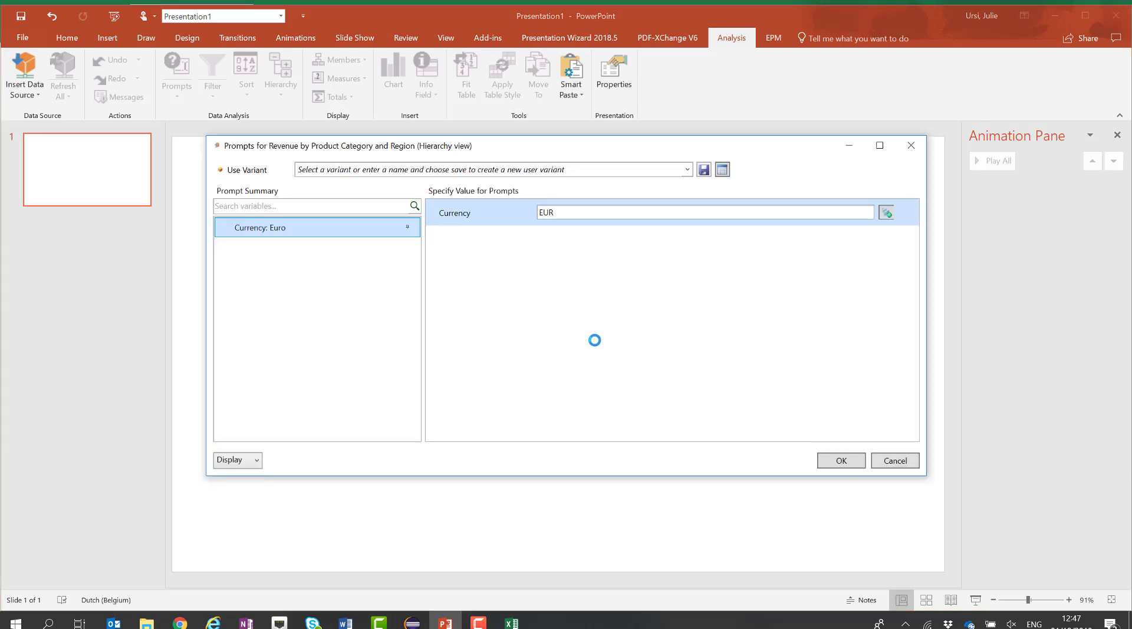
# Step: Accept EUR in the currency prompt, then add error bars to the chart's columns
pyautogui.click(830, 462)
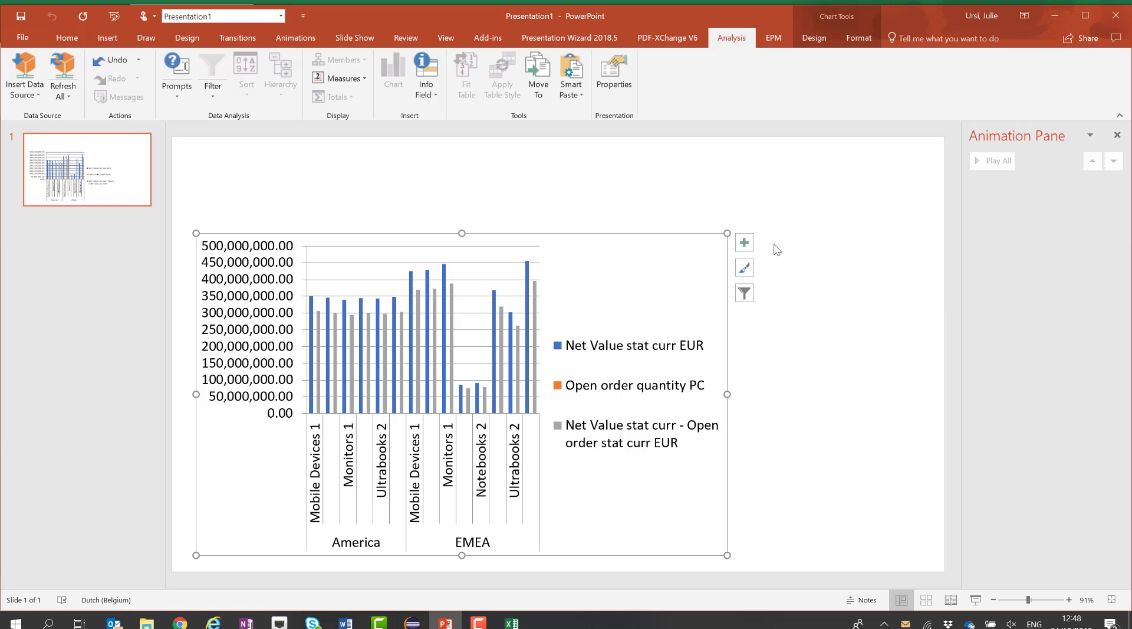
pyautogui.click(743, 243)
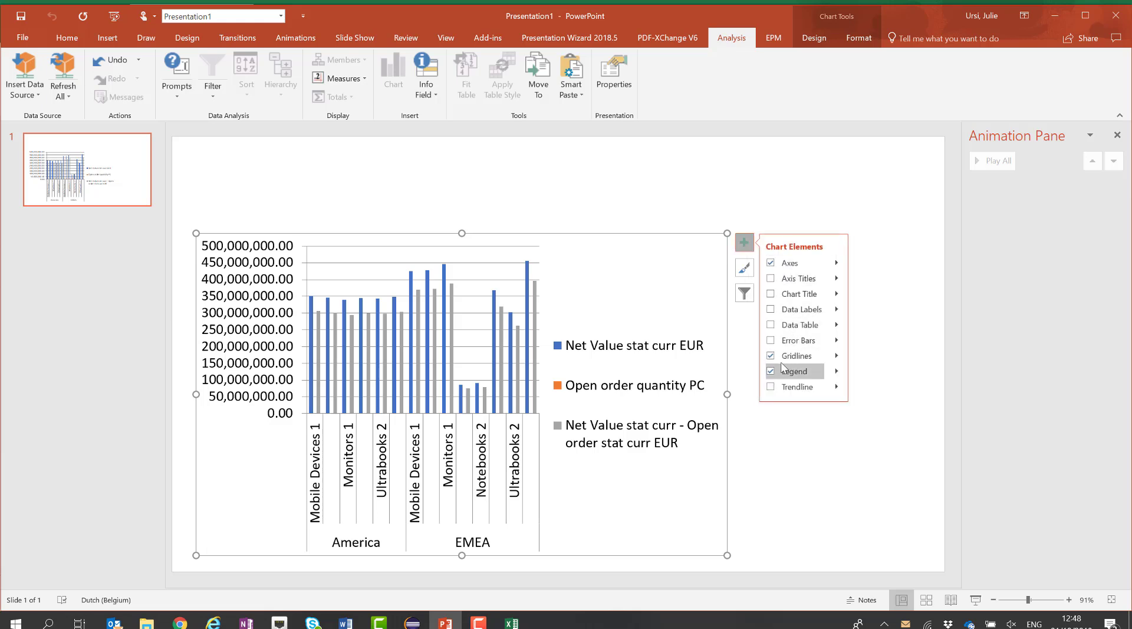
pyautogui.click(770, 312)
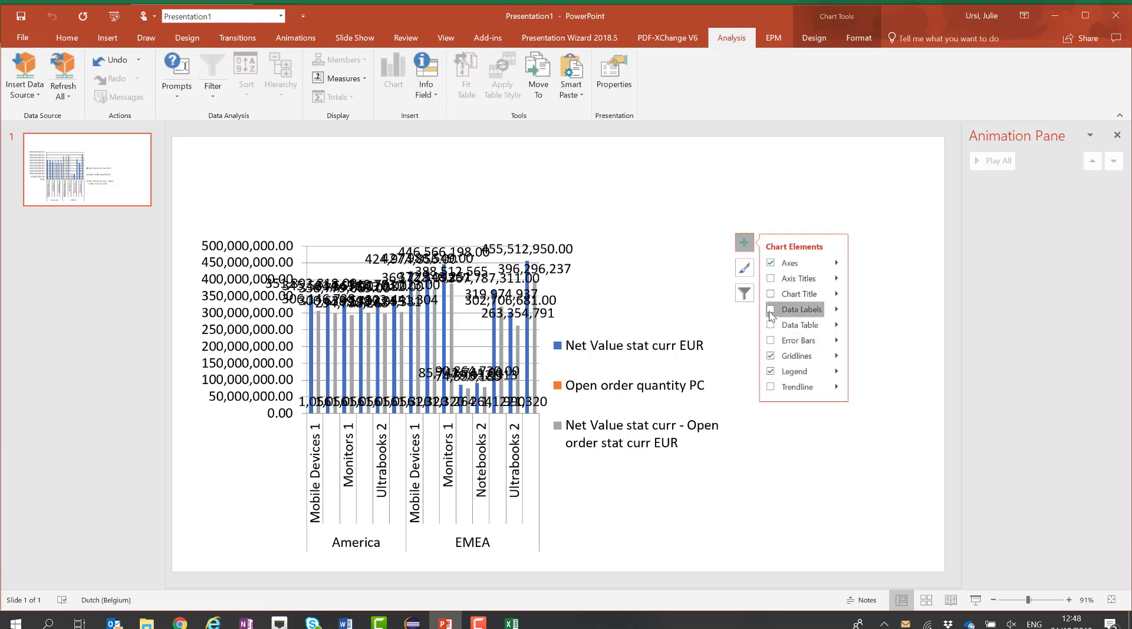
pyautogui.click(769, 313)
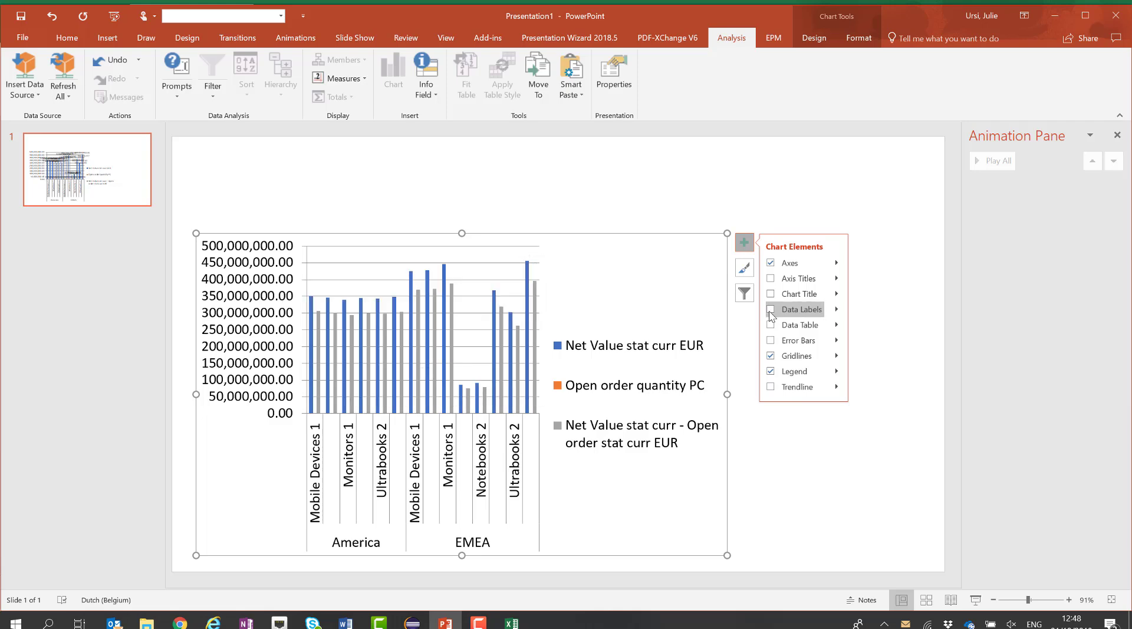
pyautogui.click(771, 340)
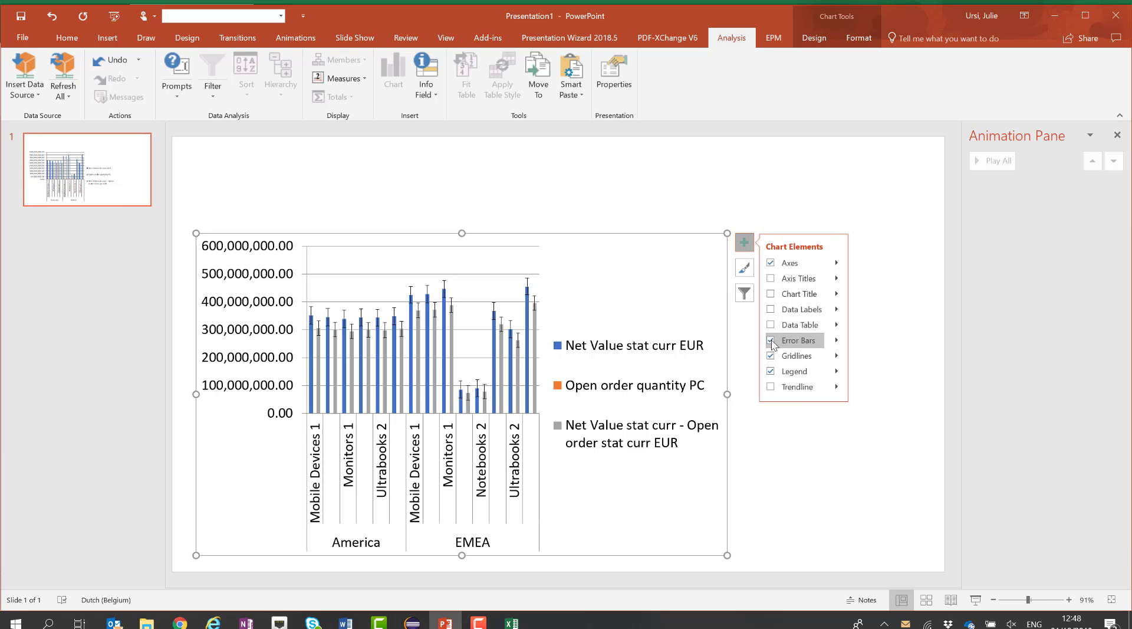
pyautogui.click(745, 268)
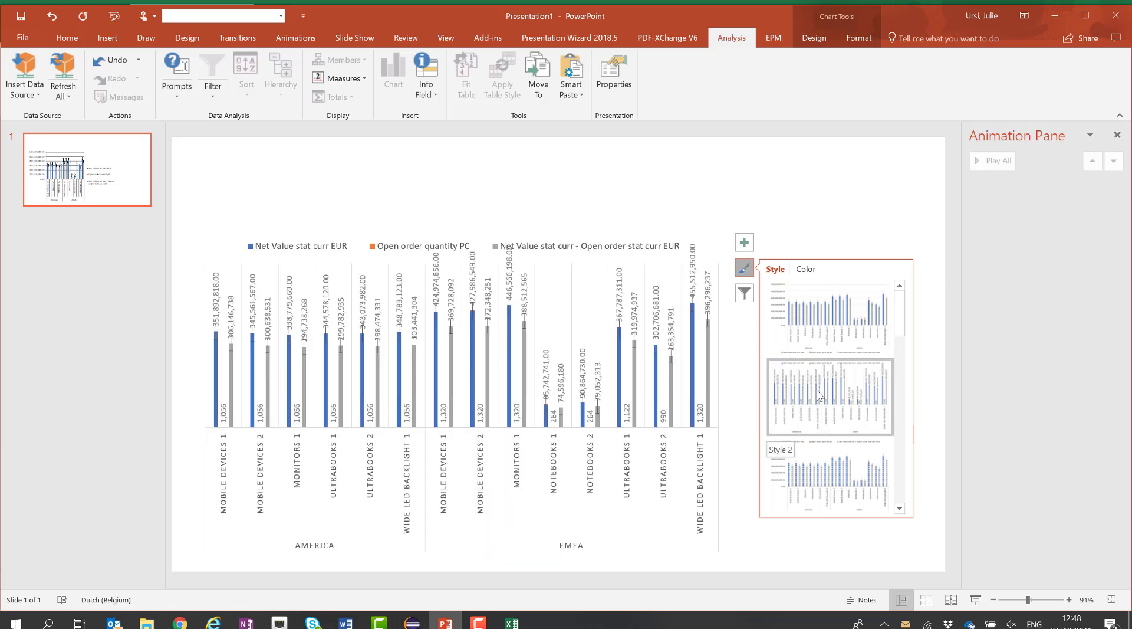
# Step: Filter chart categories to America's mobile devices, Monitors, Ultrabooks and Wide LED Backlight groups, then return to Excel
pyautogui.click(745, 294)
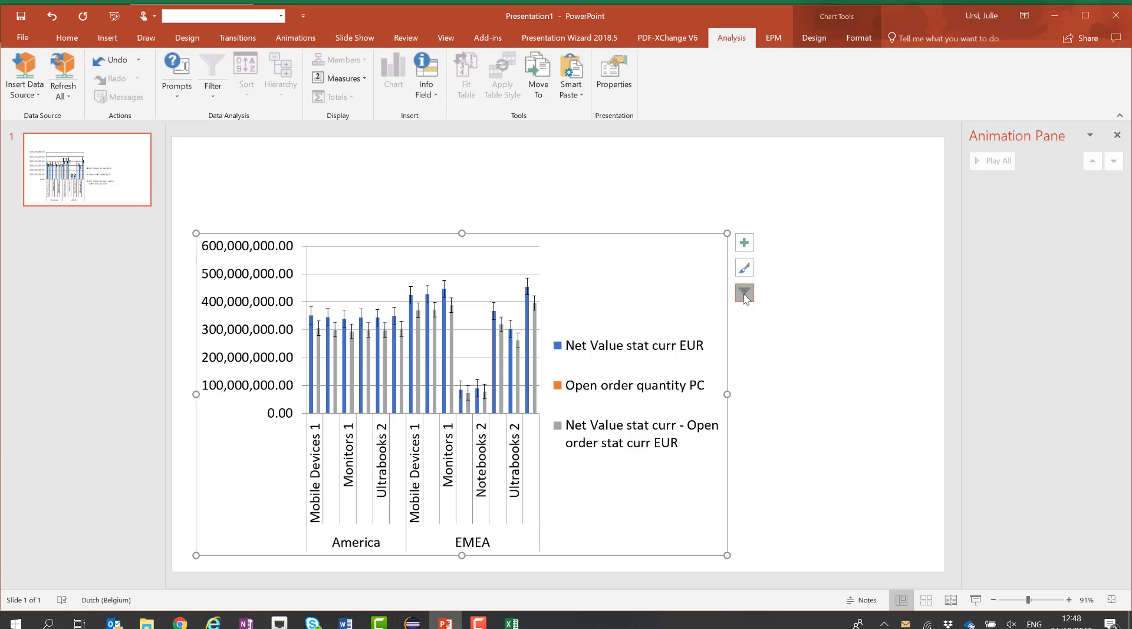
pyautogui.click(744, 293)
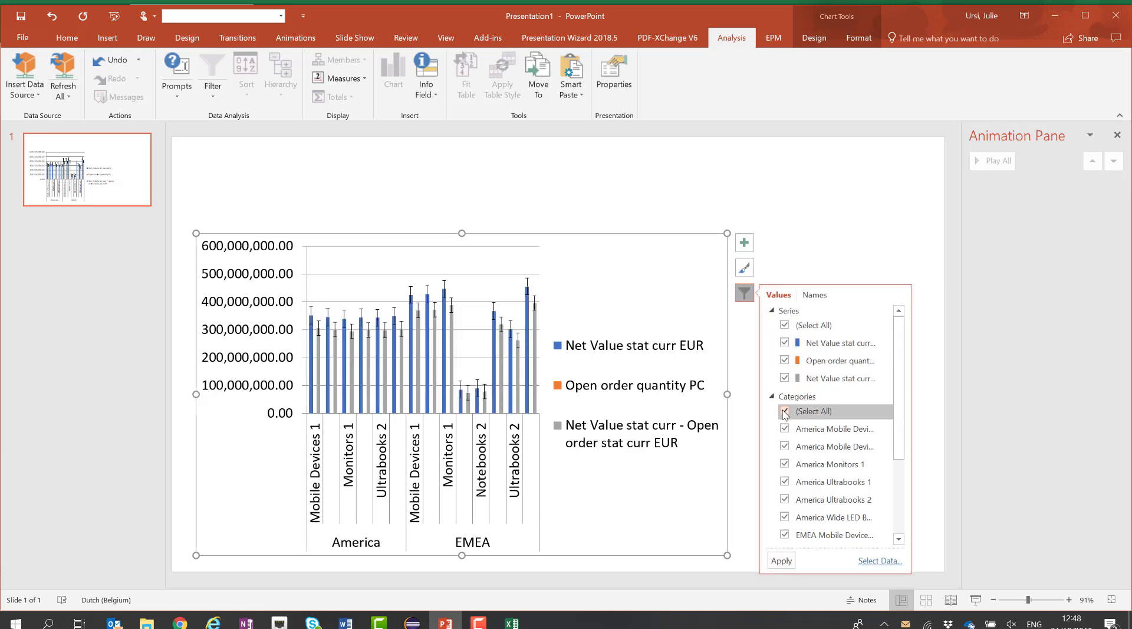
pyautogui.click(786, 411)
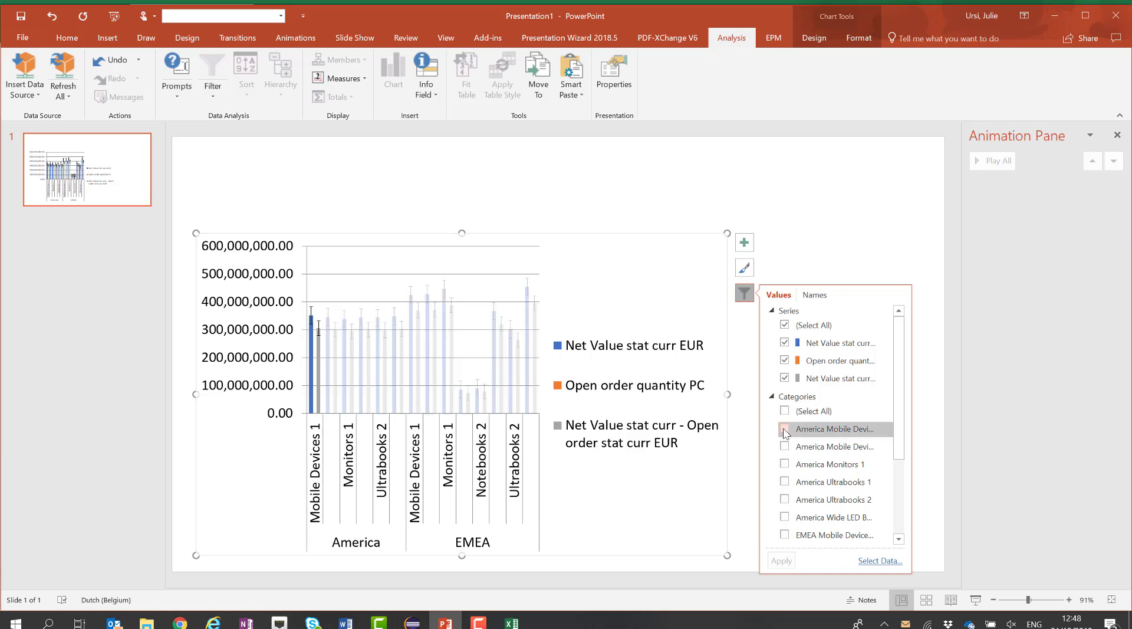
pyautogui.click(784, 428)
pyautogui.click(791, 448)
pyautogui.click(785, 463)
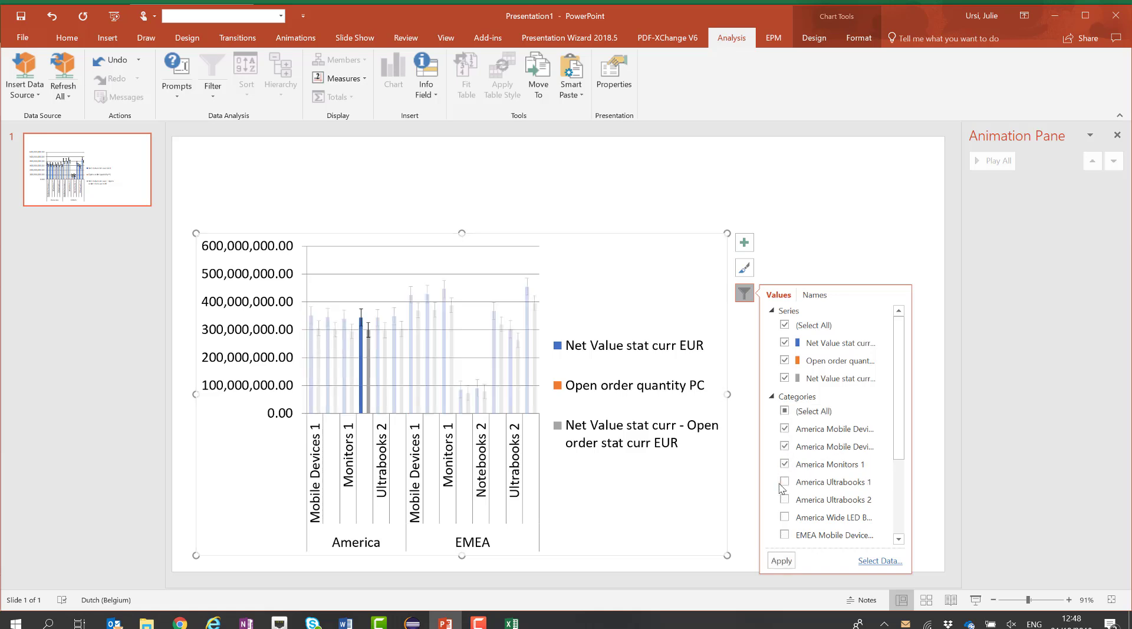
pyautogui.click(785, 482)
pyautogui.click(784, 499)
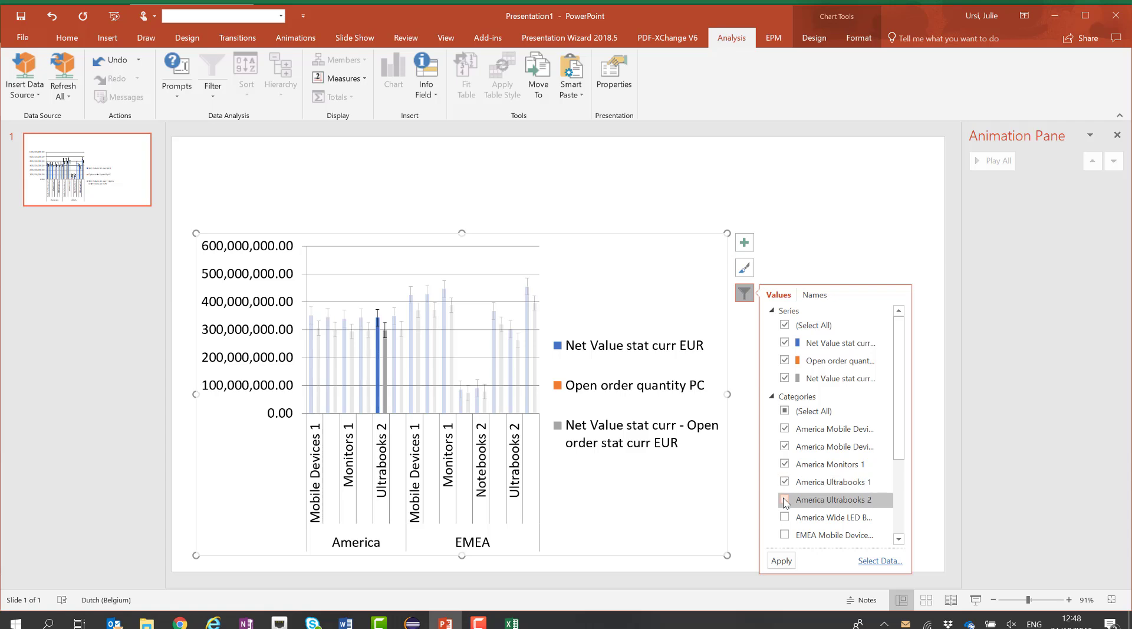
pyautogui.click(784, 517)
pyautogui.click(781, 561)
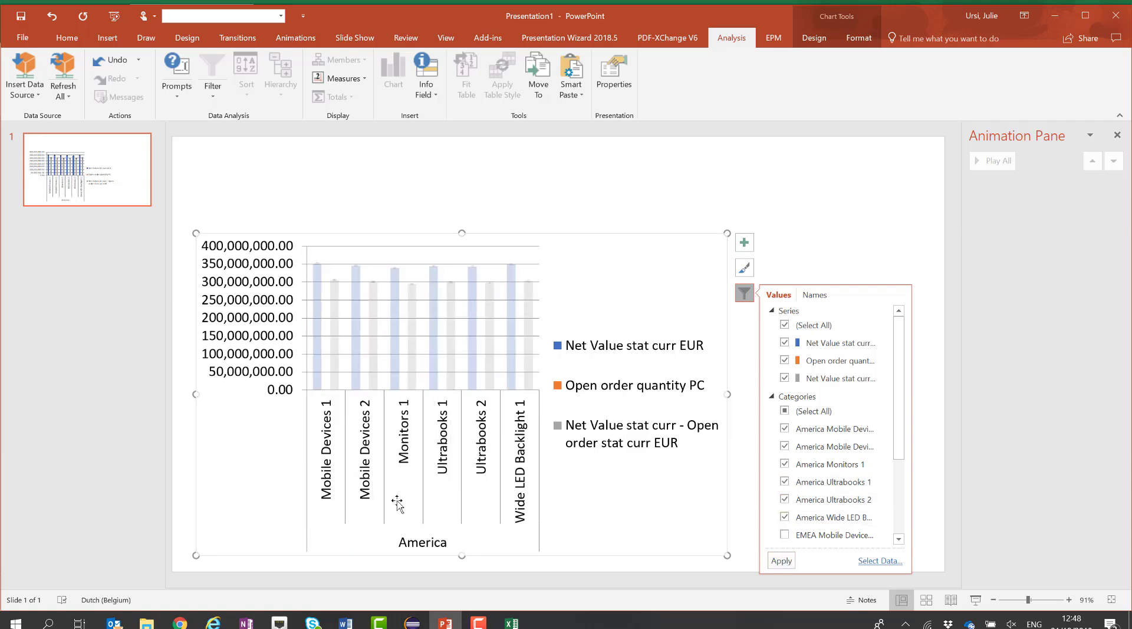
pyautogui.click(636, 527)
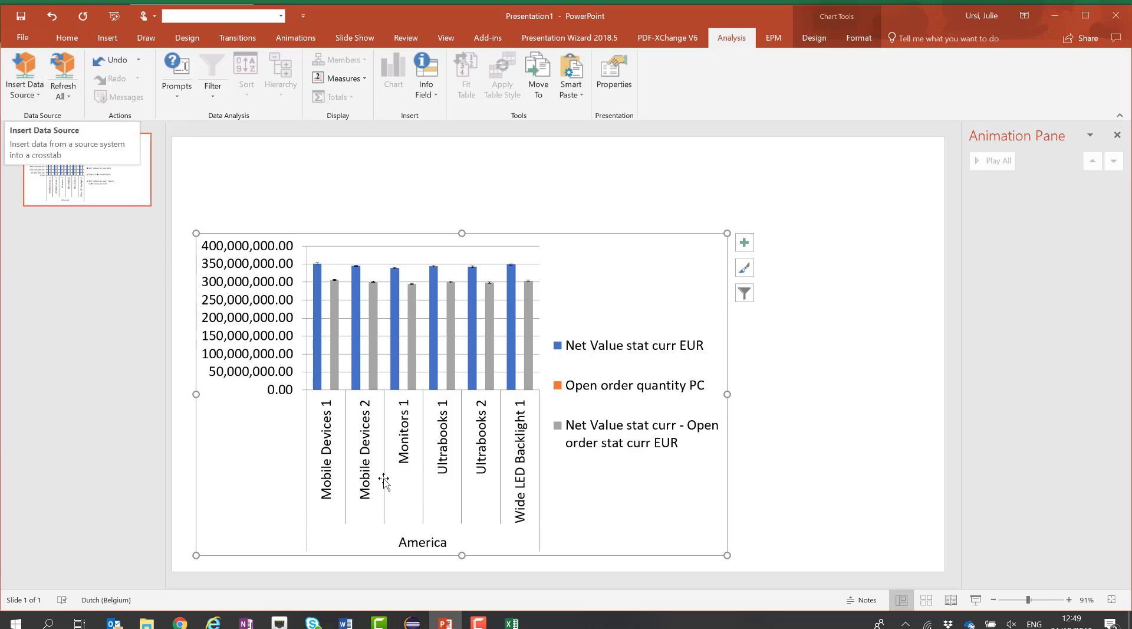
pyautogui.click(512, 622)
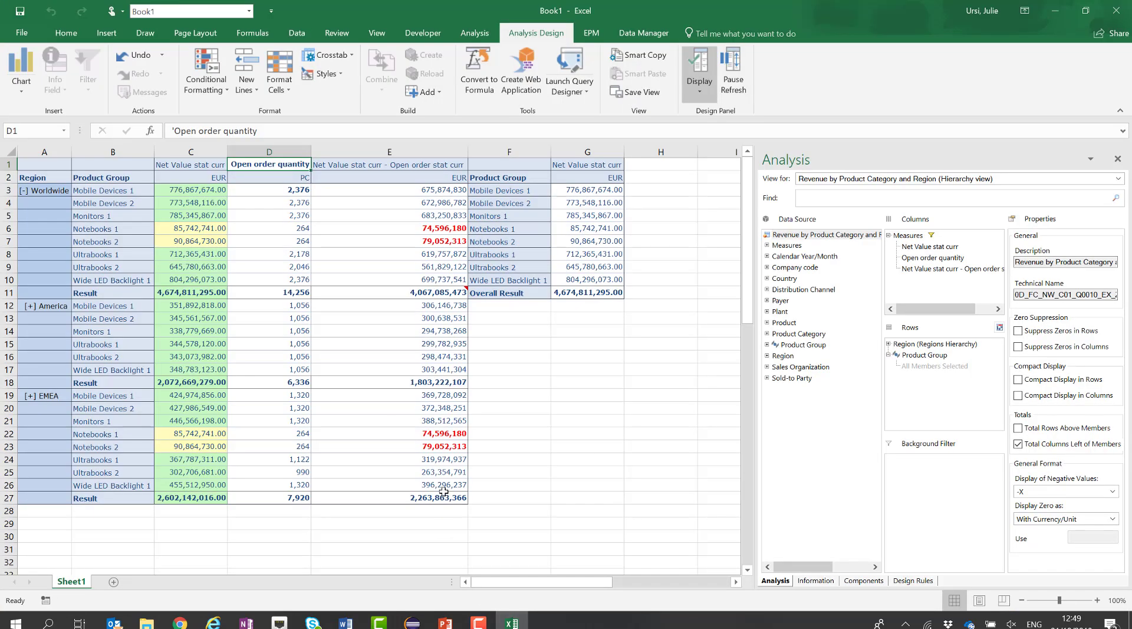
# Step: Save the current crosstab layout as query view DEMOTESTJU / 'Demo TestJU'
pyautogui.click(643, 97)
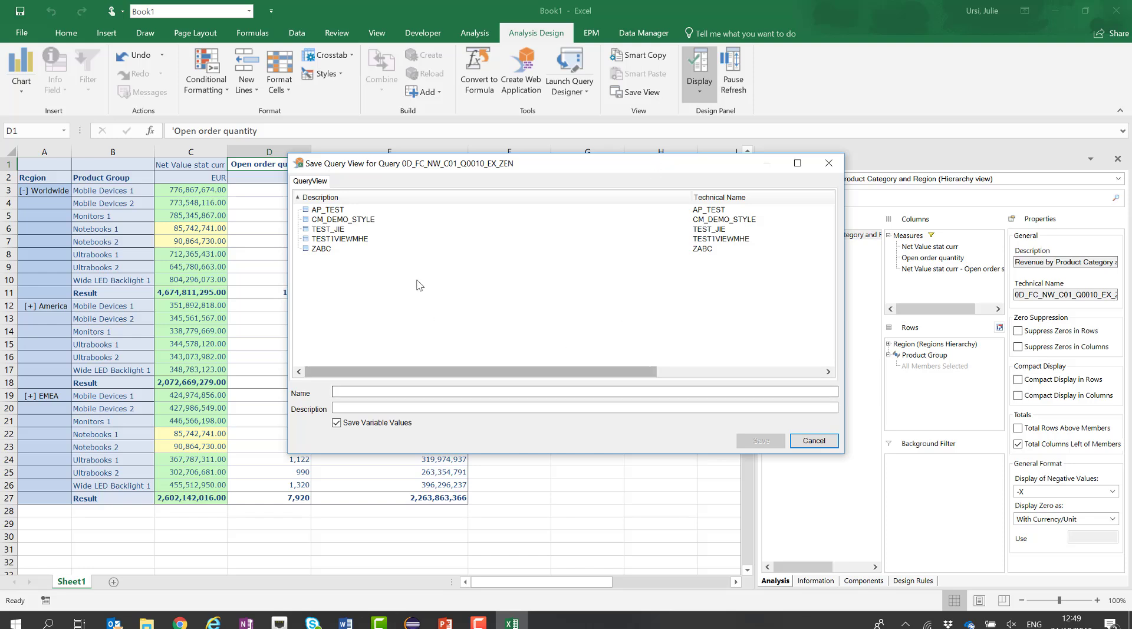
pyautogui.click(363, 393)
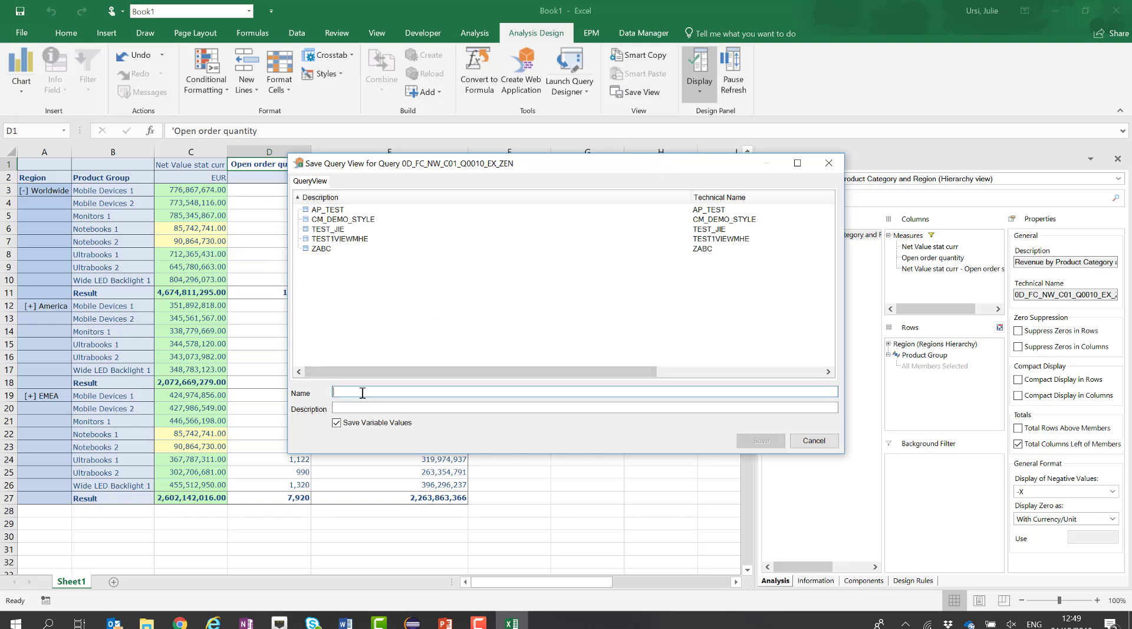
pyautogui.write('DEMO')
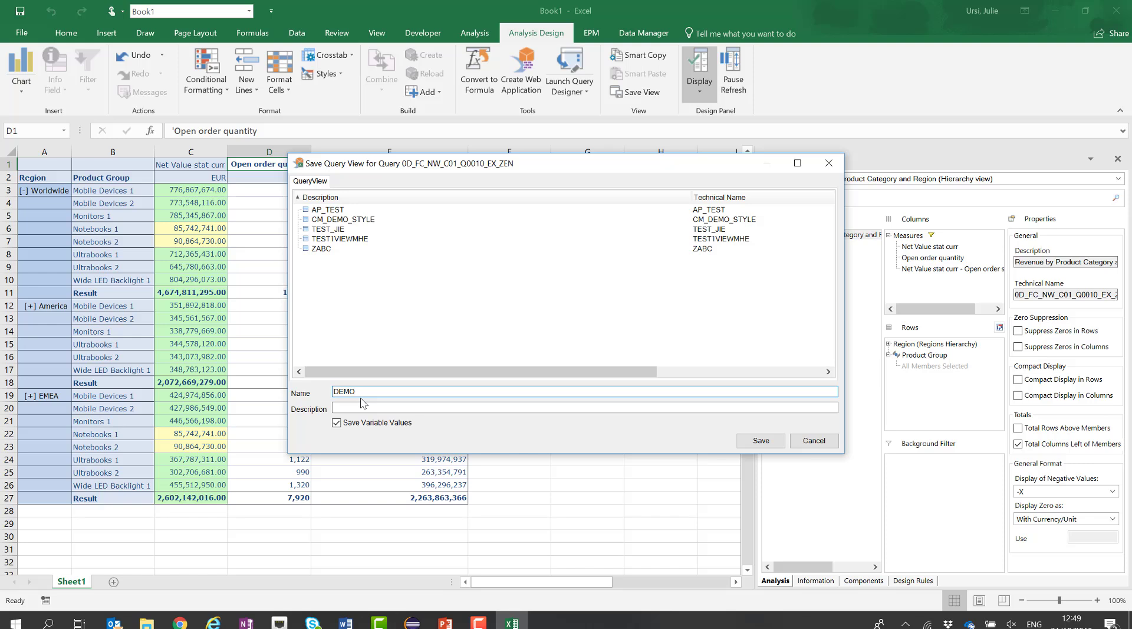
pyautogui.write('TEST')
pyautogui.write('JU')
pyautogui.write('Demo ')
pyautogui.write('TestJU')
pyautogui.click(763, 442)
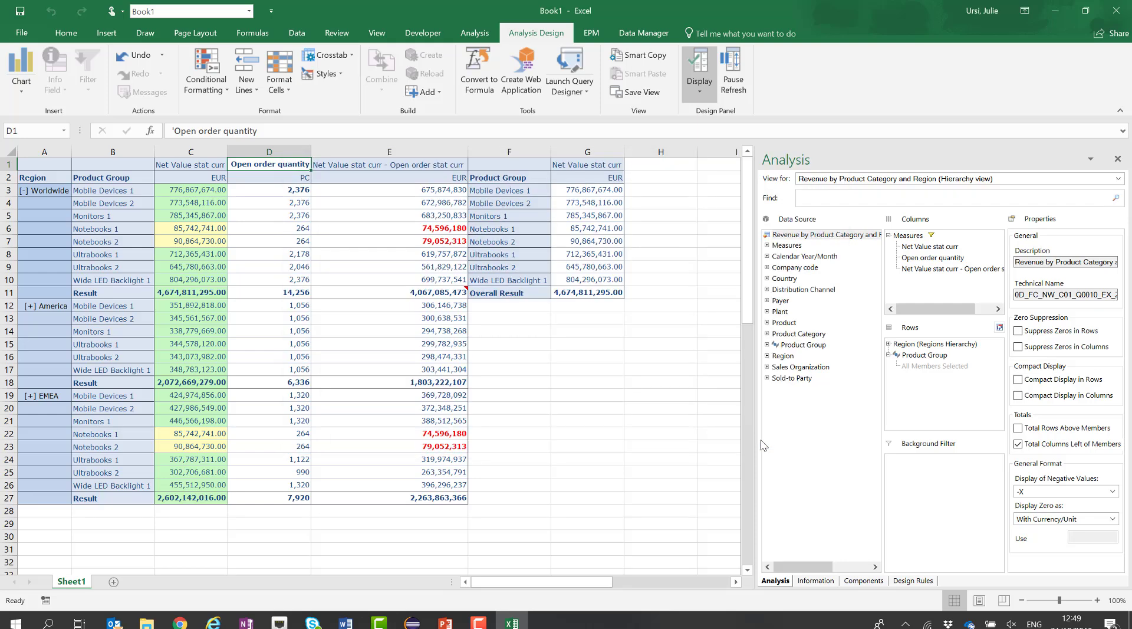
# Step: Add a new worksheet and insert the TrafficIncidentReportDWTime data source
pyautogui.click(112, 583)
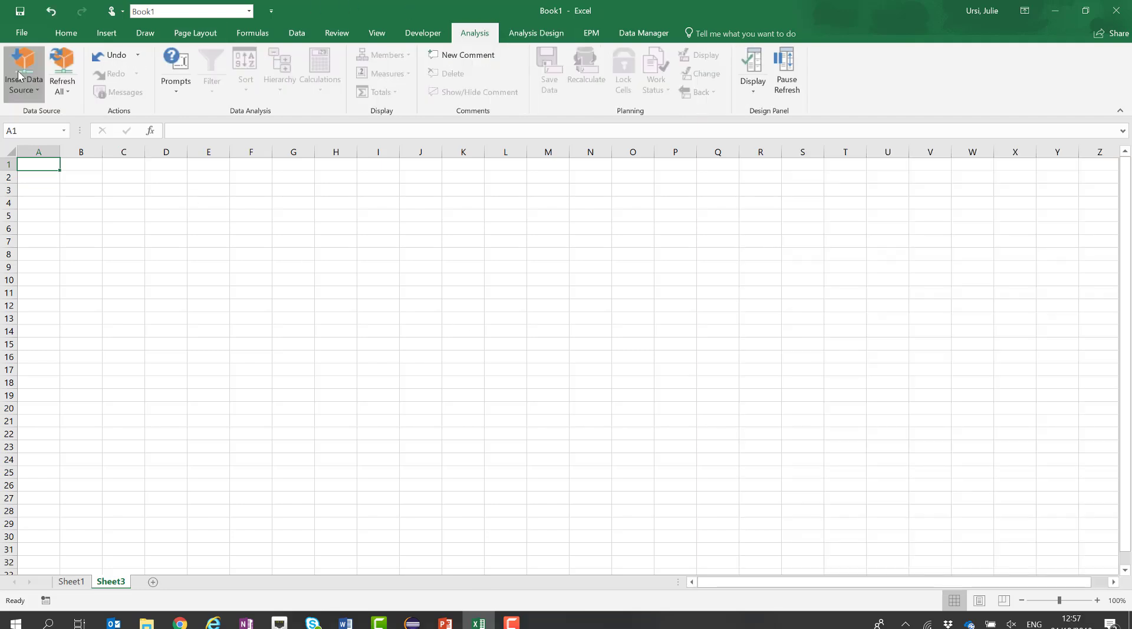
pyautogui.click(18, 75)
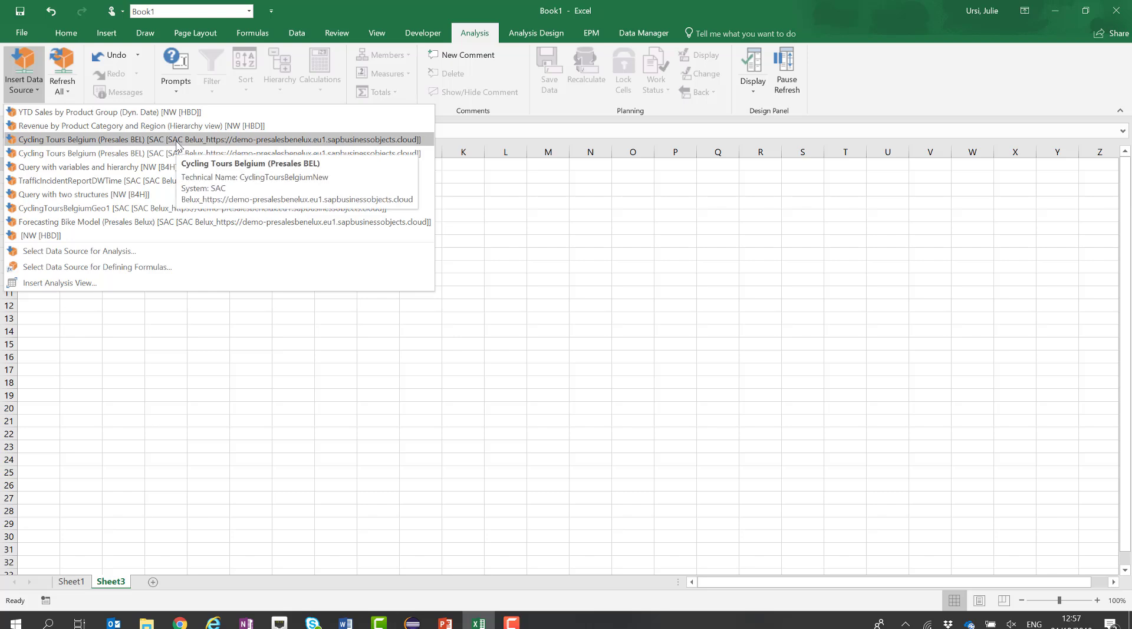
pyautogui.click(137, 184)
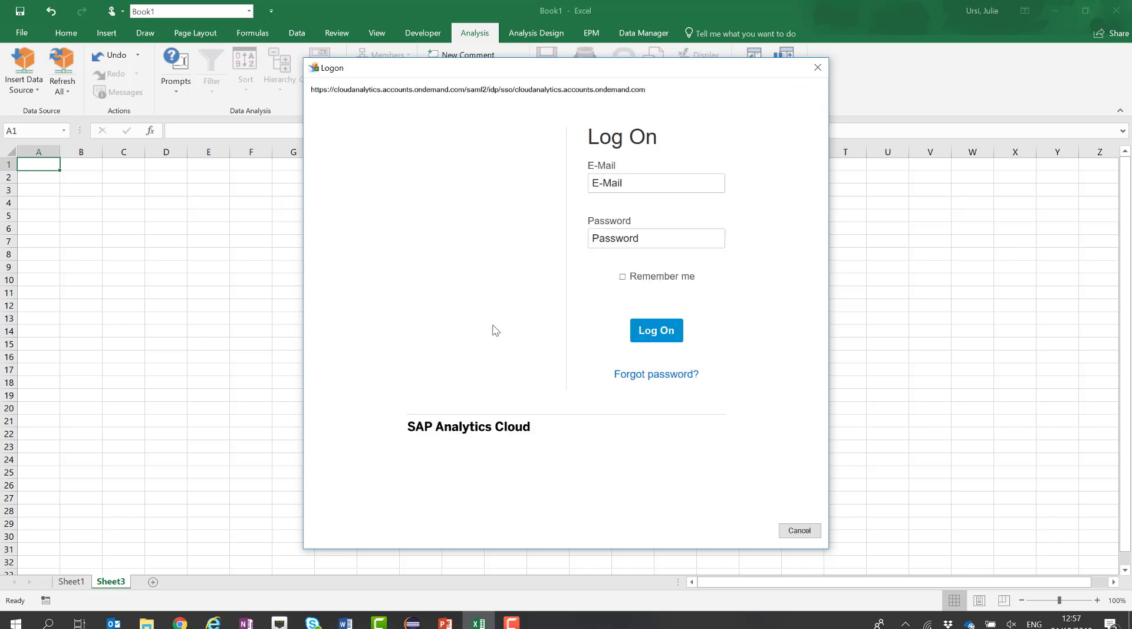
# Step: Log on to SAP Analytics Cloud with the account e-mail and password to load the crosstab
pyautogui.click(660, 179)
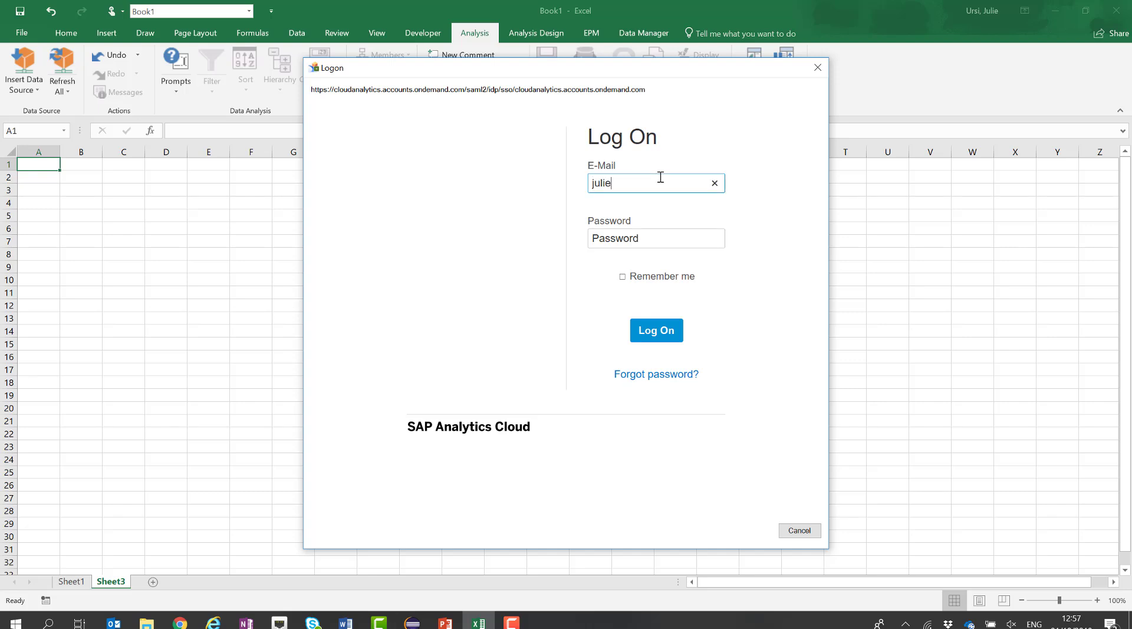
pyautogui.press('Tab')
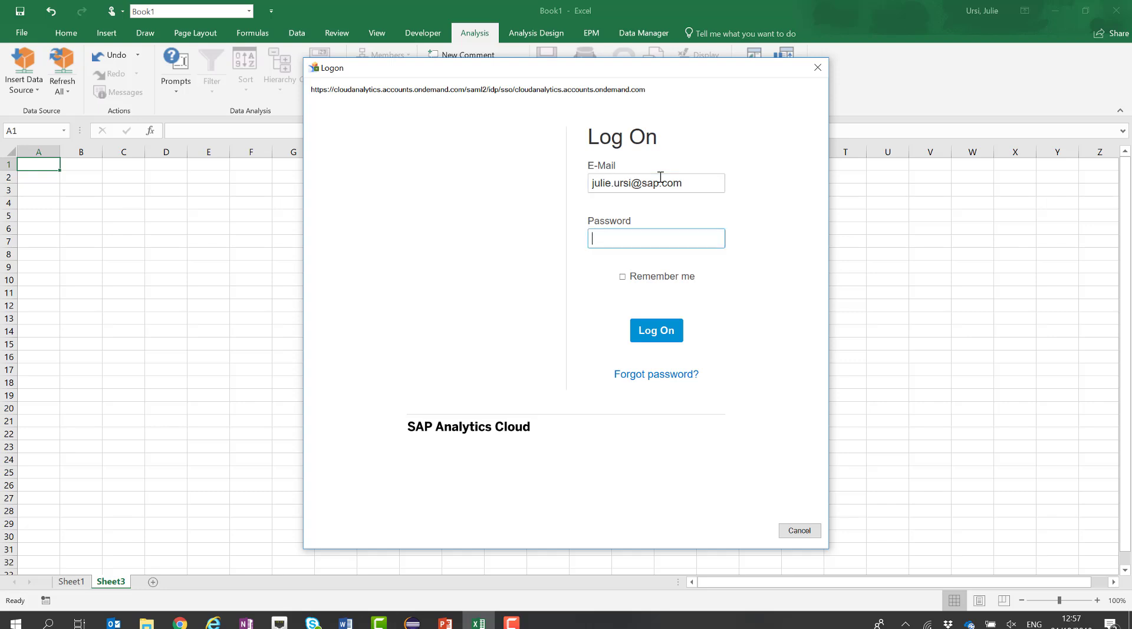
pyautogui.write('•••••••')
pyautogui.write('•')
pyautogui.press('Return')
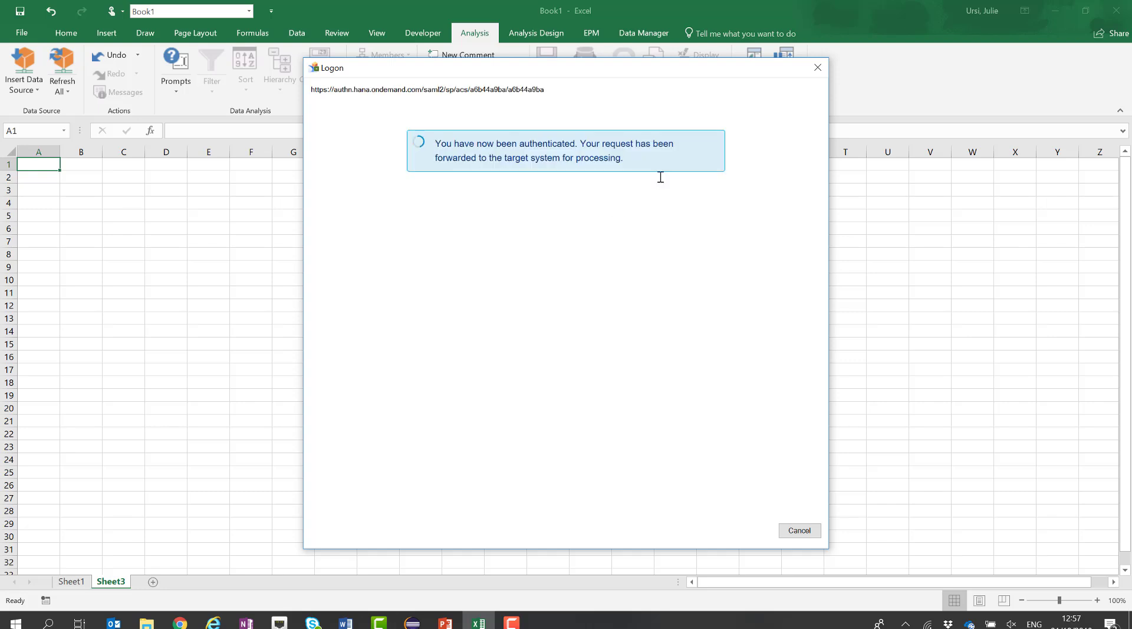
pyautogui.click(58, 192)
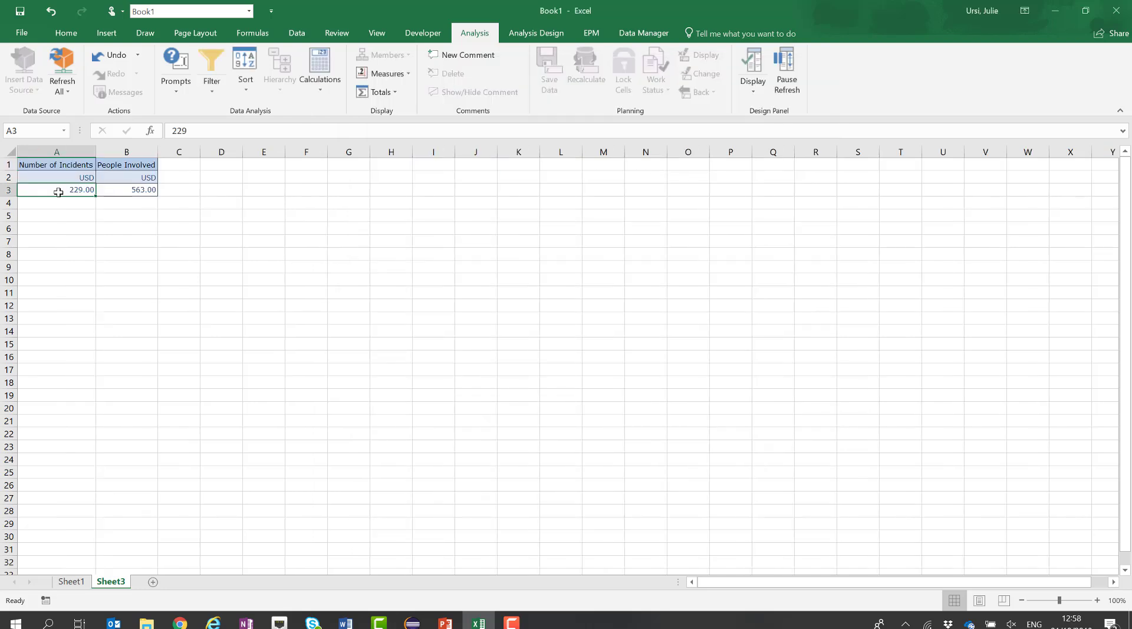
# Step: Show the Design Panel and place Date above Incident Type in the crosstab rows
pyautogui.click(768, 90)
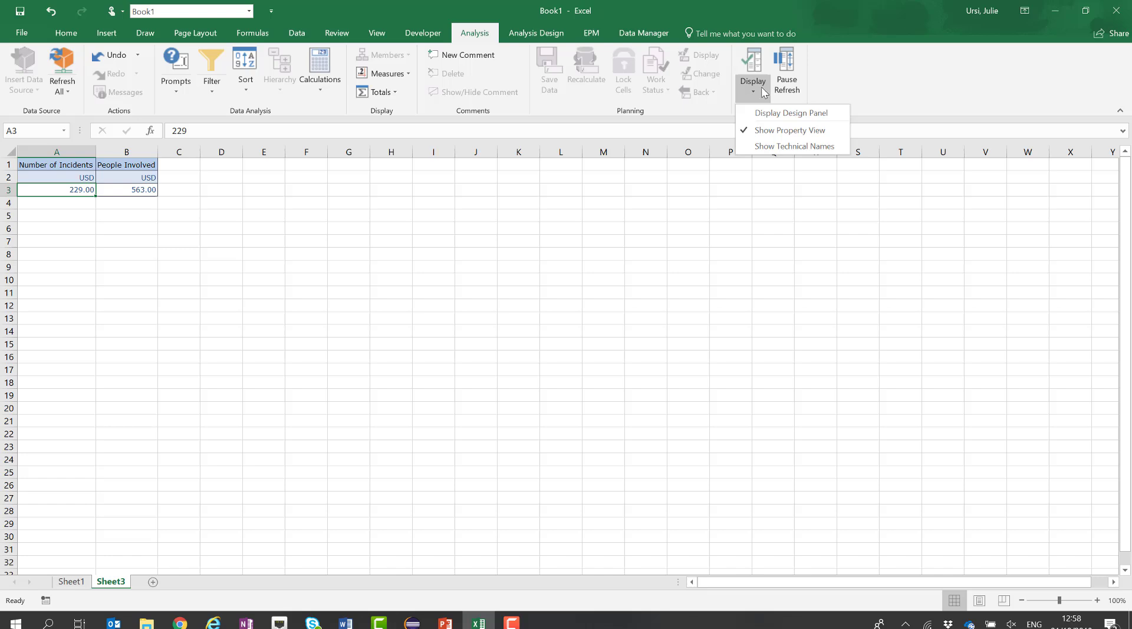
pyautogui.click(780, 114)
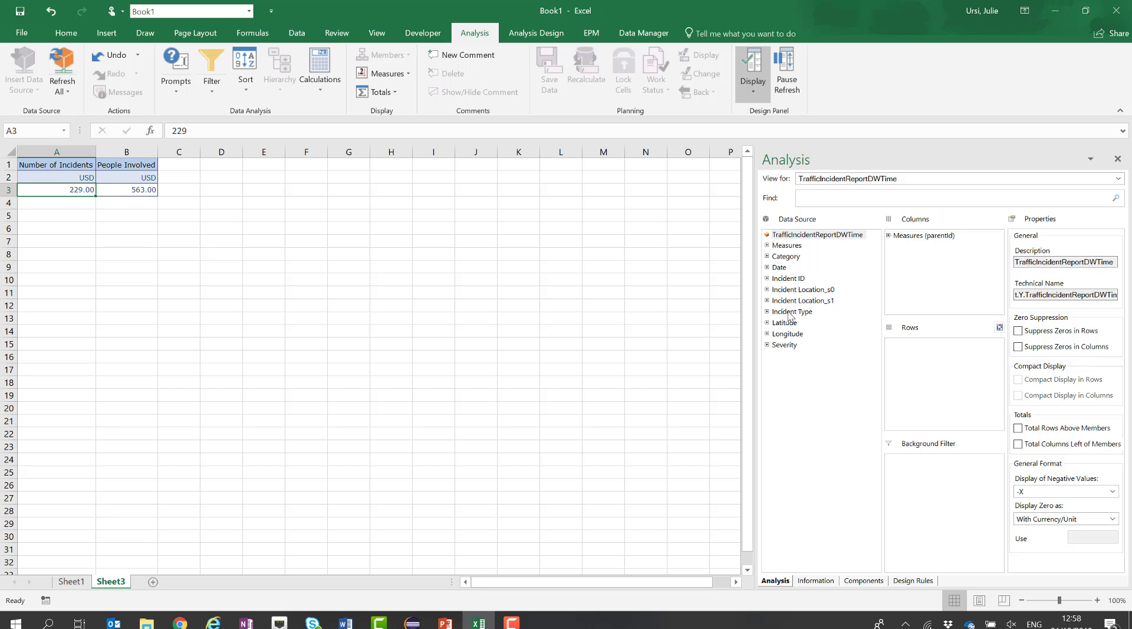
pyautogui.moveTo(790, 316); pyautogui.dragTo(903, 363)
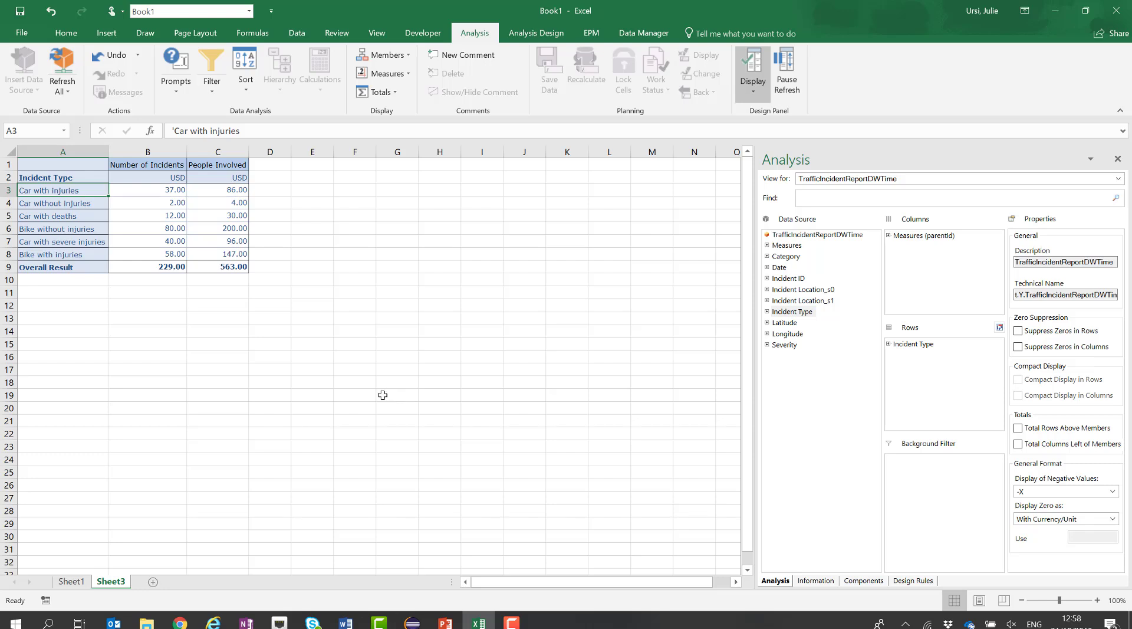
pyautogui.click(781, 268)
pyautogui.doubleClick(917, 345)
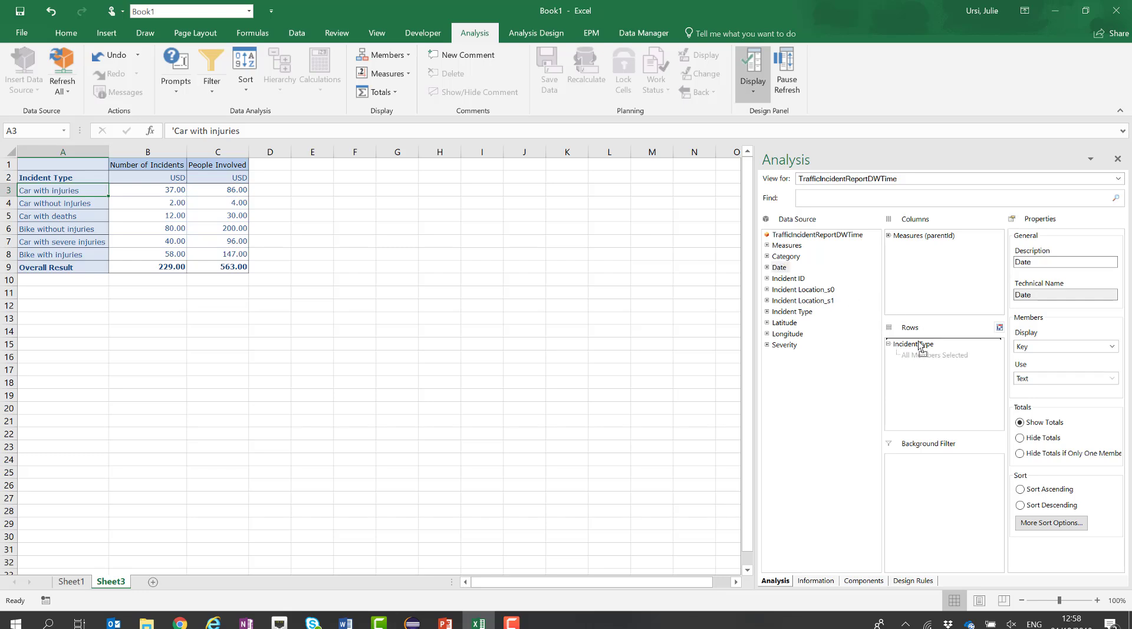
pyautogui.moveTo(922, 346); pyautogui.dragTo(922, 346)
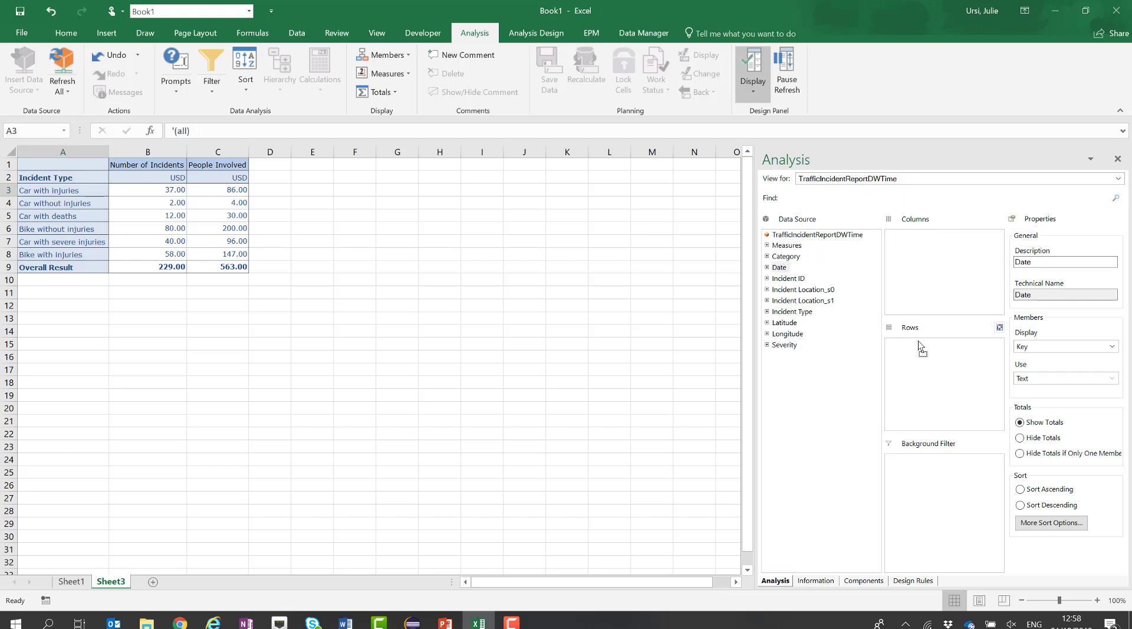
pyautogui.click(920, 345)
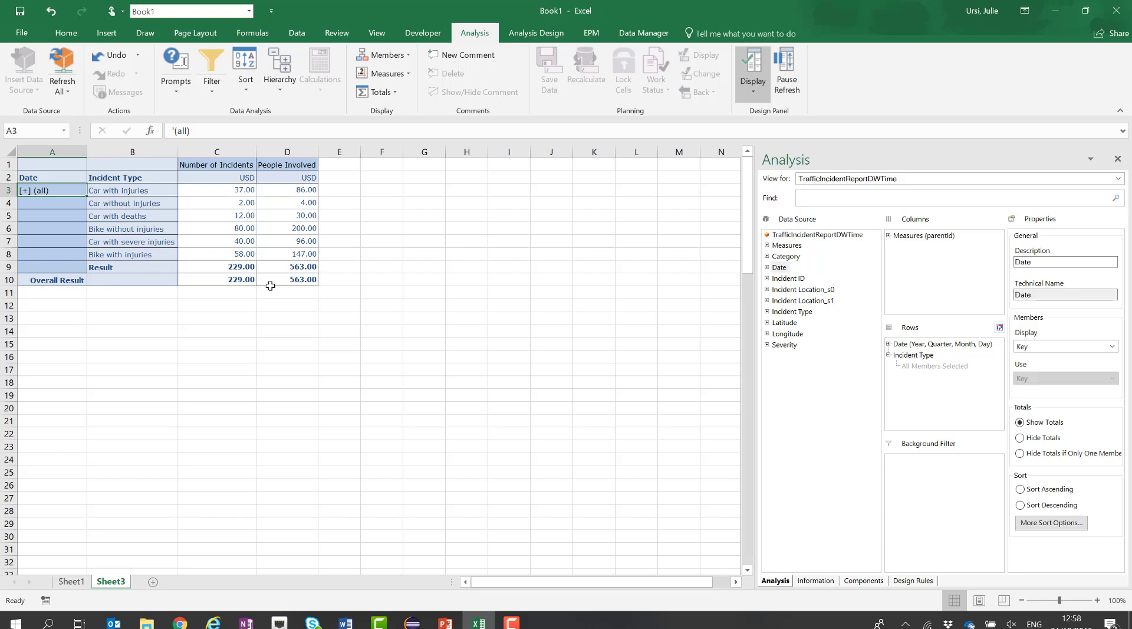
# Step: Use the Date member's context menu to expand the hierarchy, then scroll through the incident rows
pyautogui.rightClick(38, 192)
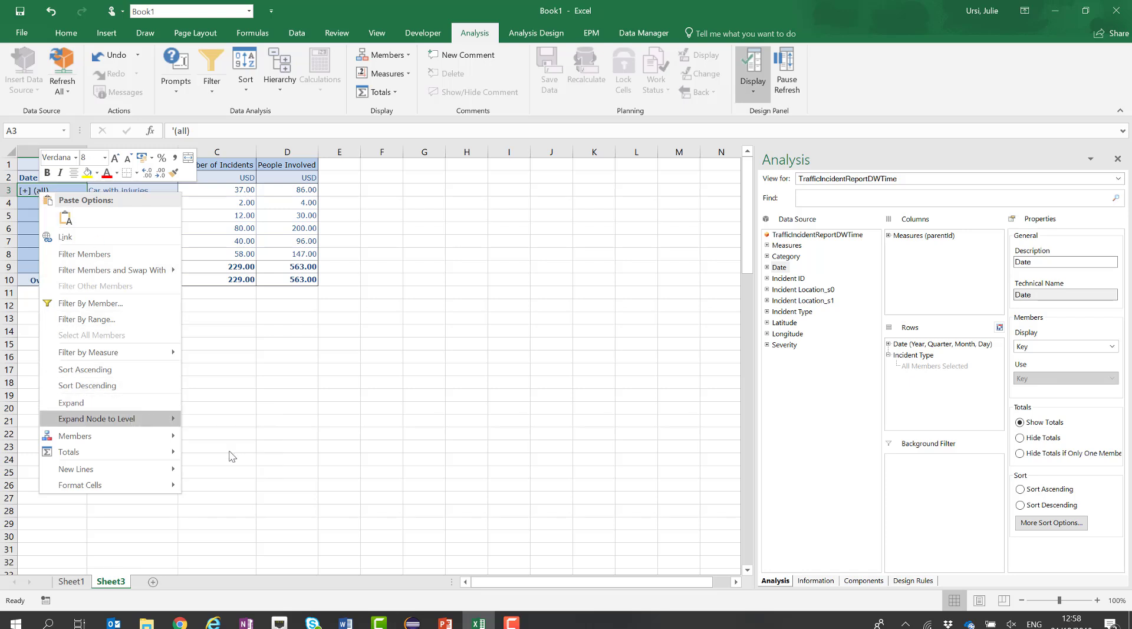
pyautogui.press('Escape')
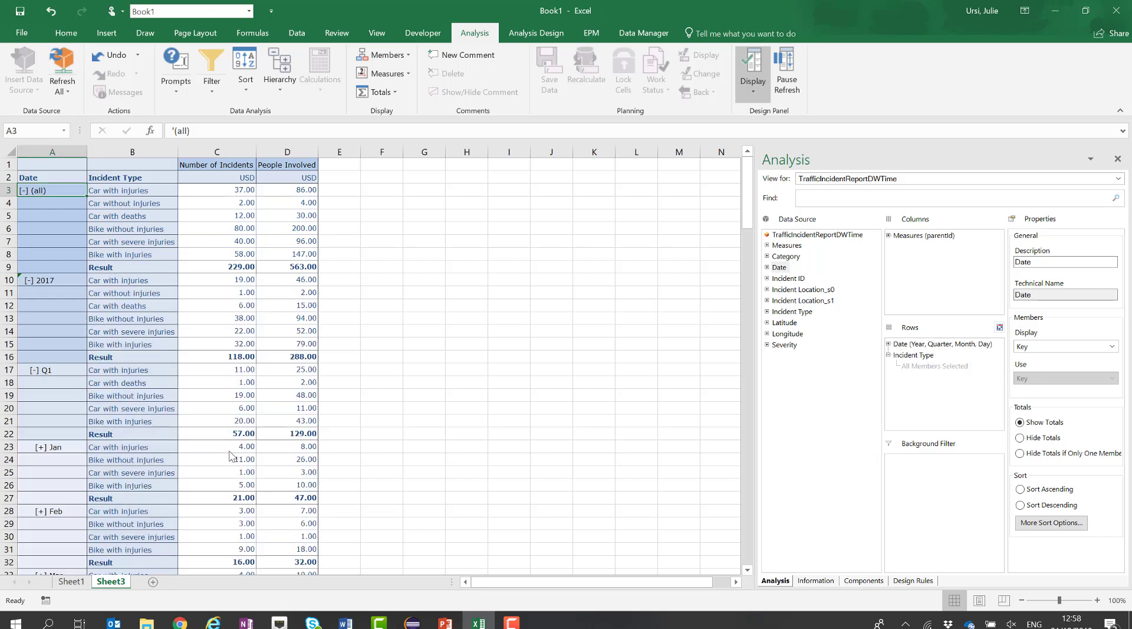
pyautogui.scroll(-1, 136, 426)
pyautogui.scroll(-2, 136, 427)
pyautogui.scroll(-3, 136, 427)
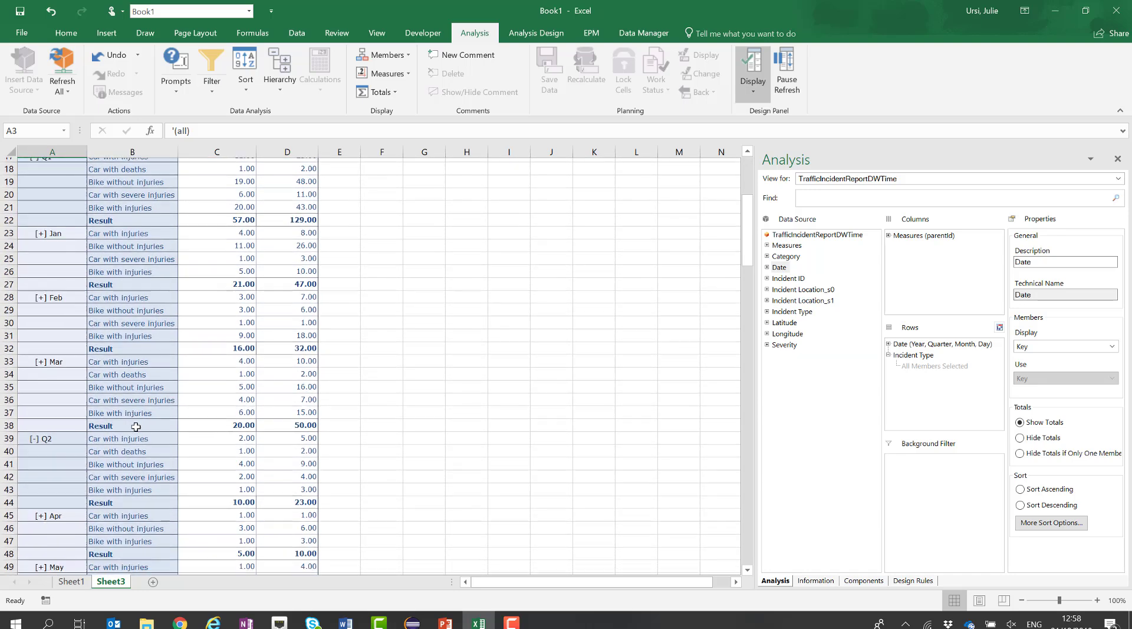
pyautogui.scroll(-1, 136, 426)
pyautogui.scroll(4, 136, 426)
pyautogui.scroll(3, 136, 427)
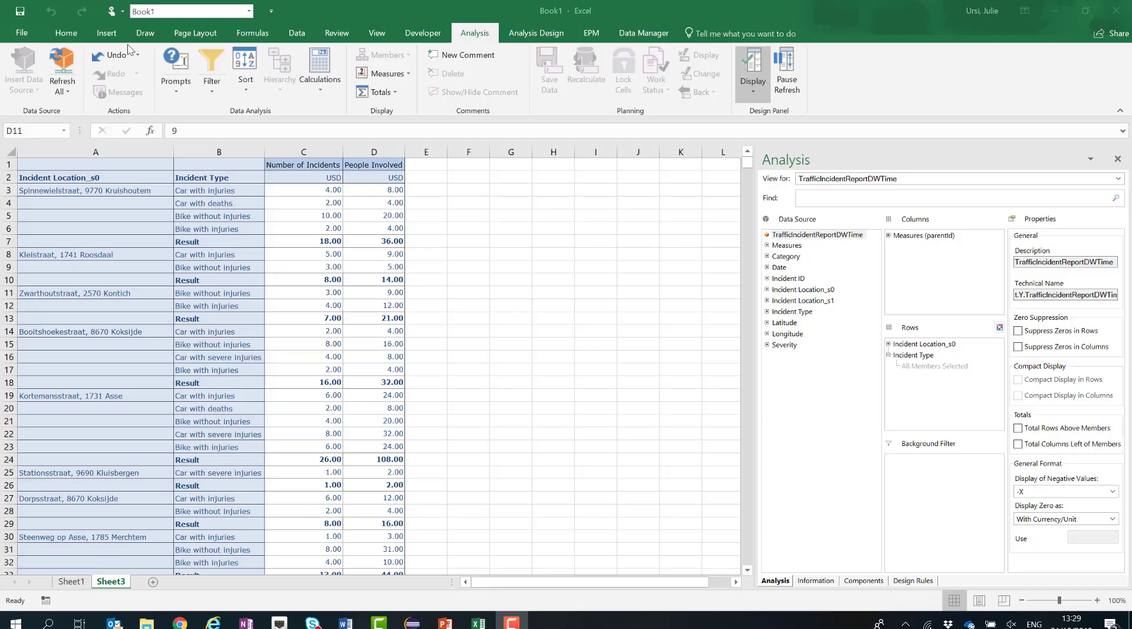
# Step: Open Customize User Interface from File > Analysis and select the Planning group
pyautogui.click(22, 37)
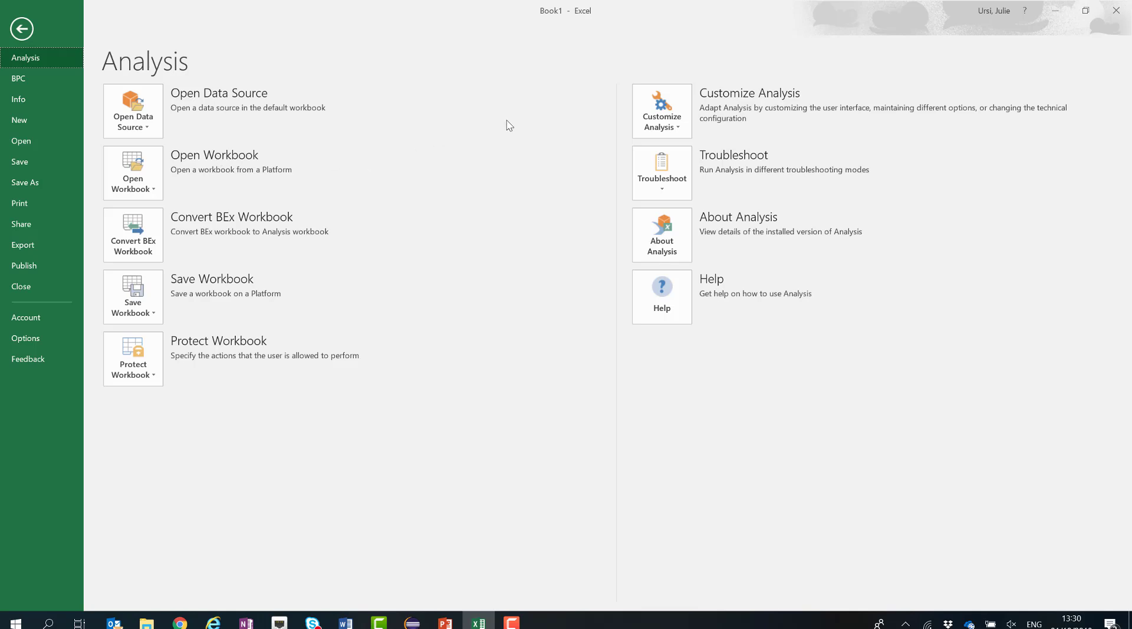
pyautogui.click(662, 109)
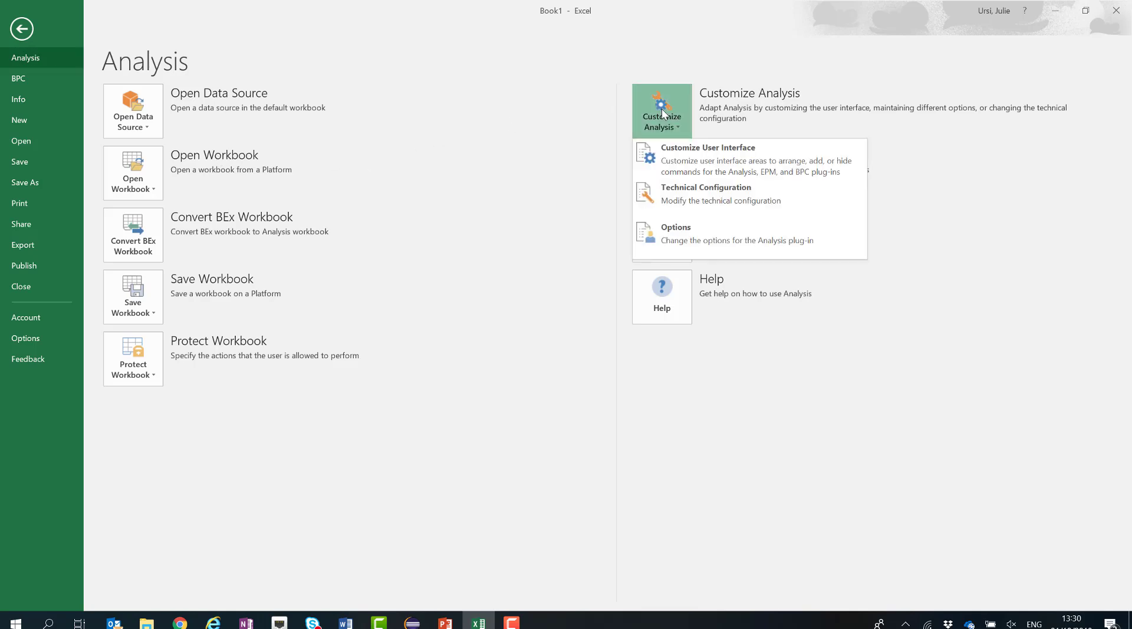
pyautogui.click(710, 159)
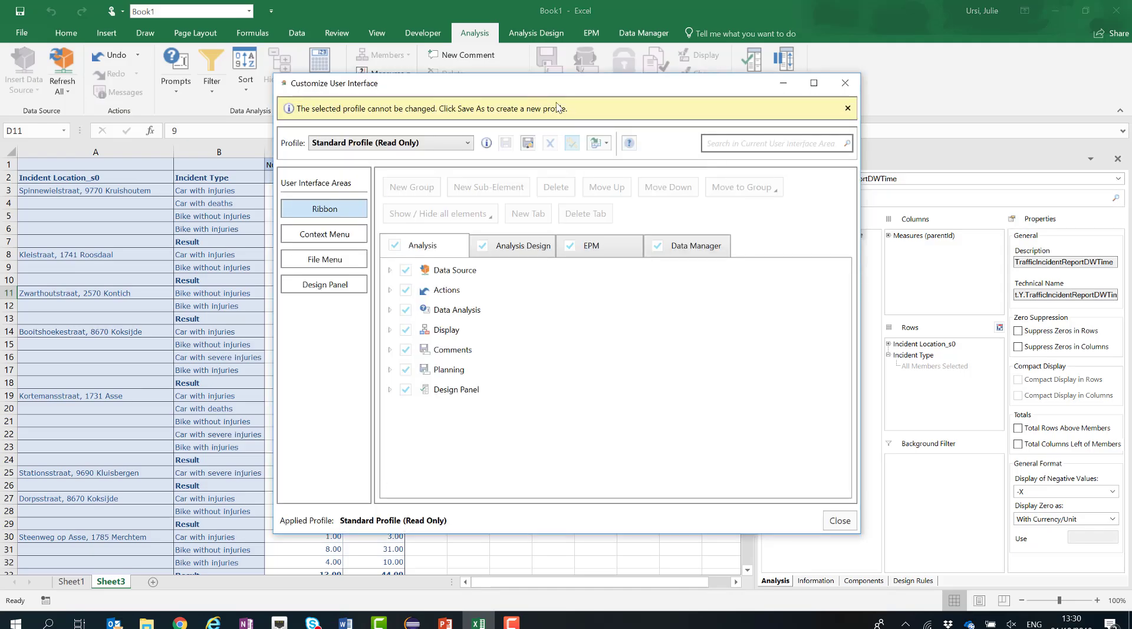
pyautogui.moveTo(564, 134); pyautogui.dragTo(527, 147)
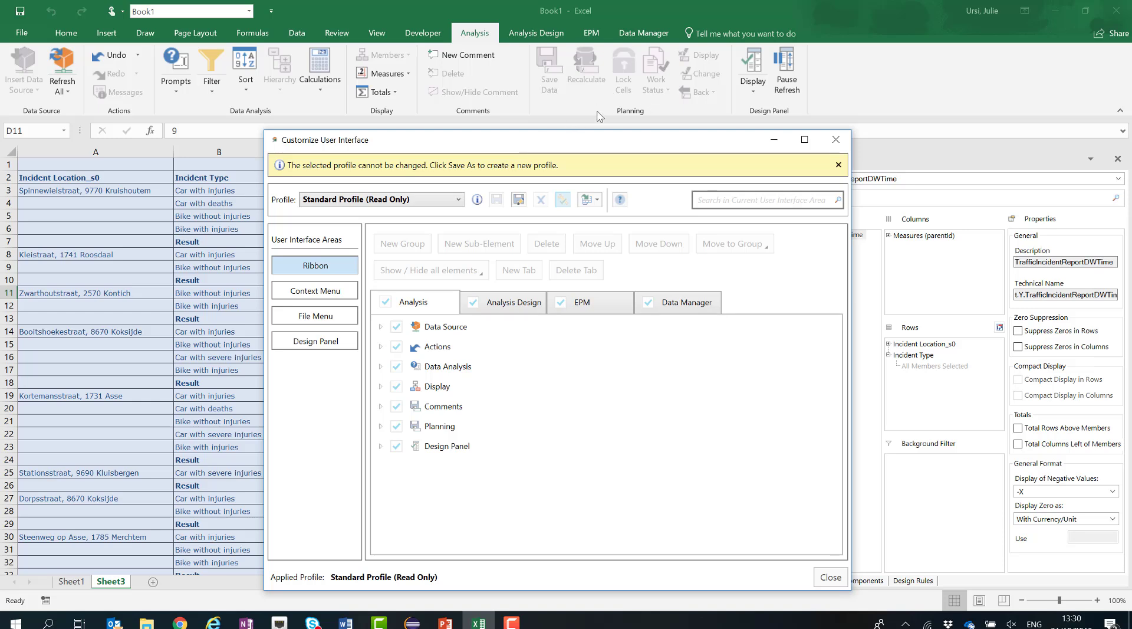
pyautogui.click(397, 430)
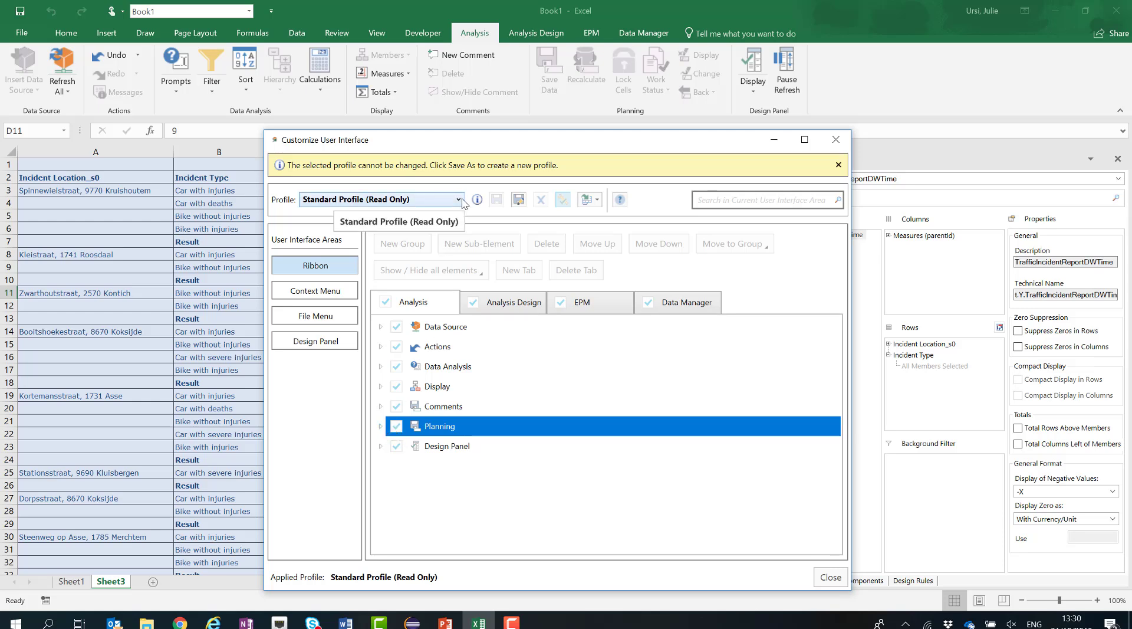
# Step: Save the profile as default profile 'Test Demo' and switch off the Planning group
pyautogui.click(518, 201)
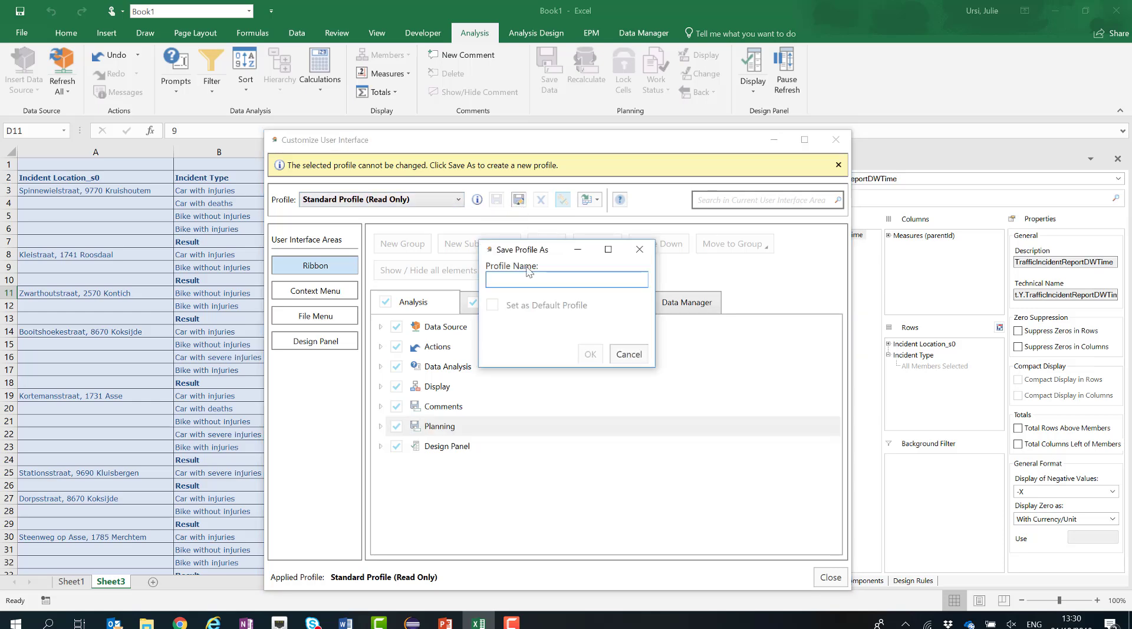
pyautogui.write('Test D')
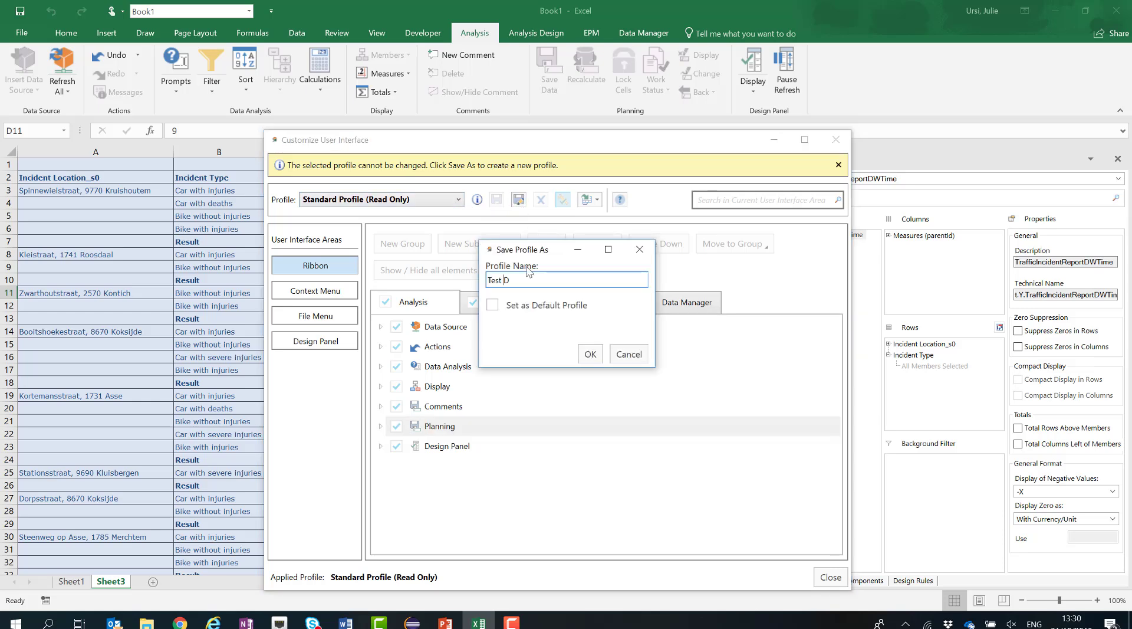
pyautogui.write('emo')
pyautogui.click(492, 305)
pyautogui.click(591, 354)
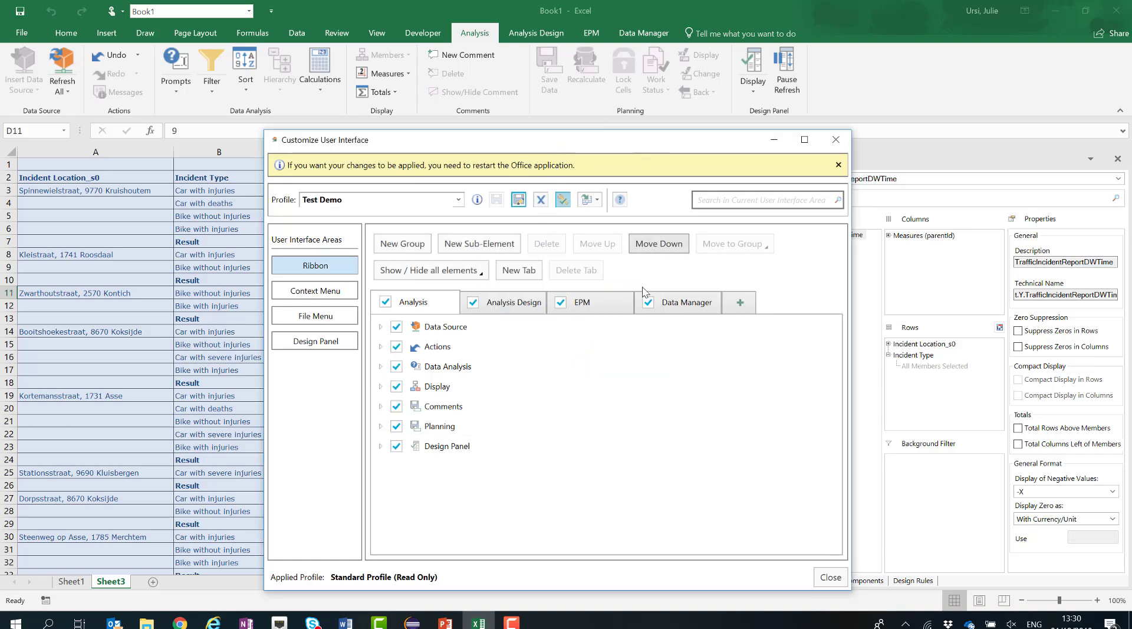
pyautogui.click(396, 427)
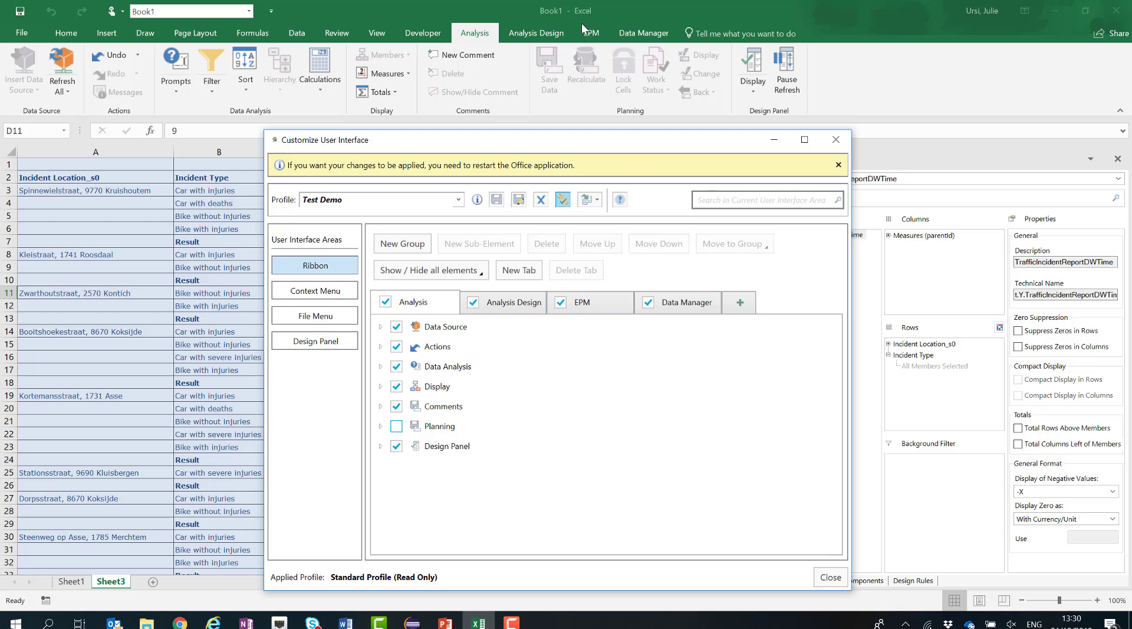
# Step: Untick the EPM tab, add a new ribbon tab labelled Test, and close the customization window
pyautogui.click(560, 302)
pyautogui.click(739, 303)
pyautogui.write('T')
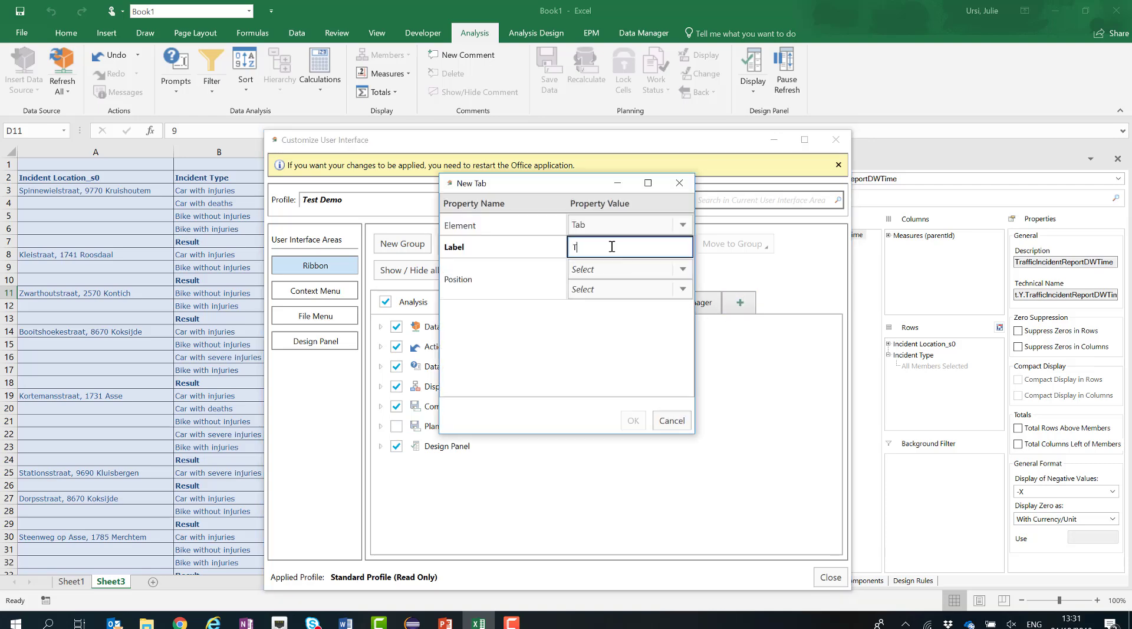
pyautogui.write('est')
pyautogui.click(634, 421)
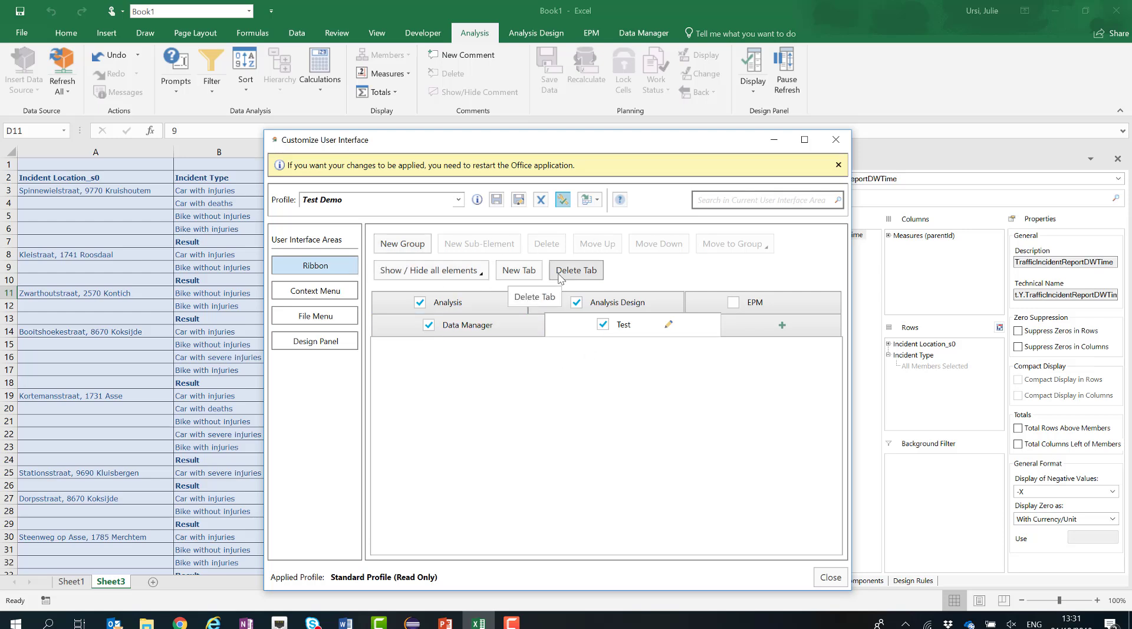
pyautogui.click(831, 581)
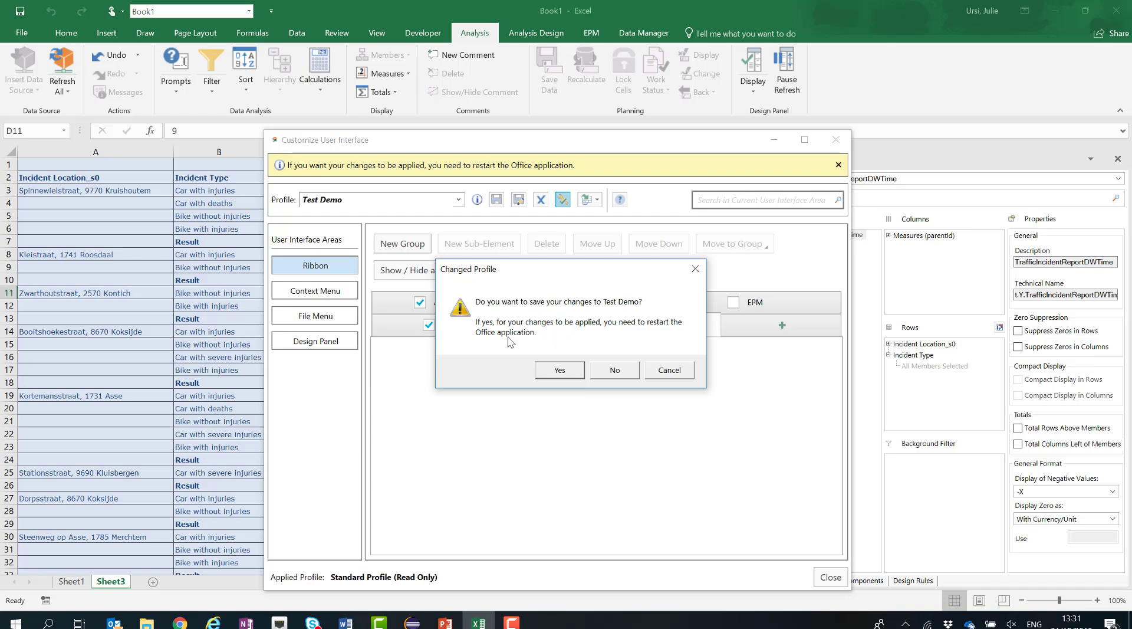
# Step: Save the Test Demo changes and check the Analysis and Developer ribbon tabs
pyautogui.click(561, 370)
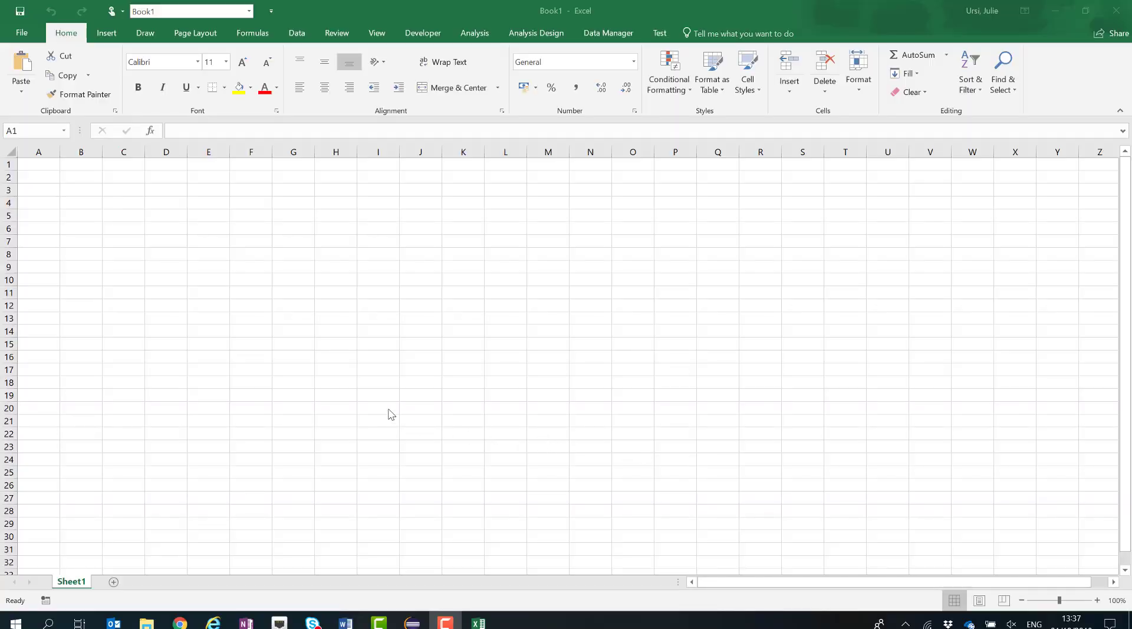
pyautogui.click(479, 37)
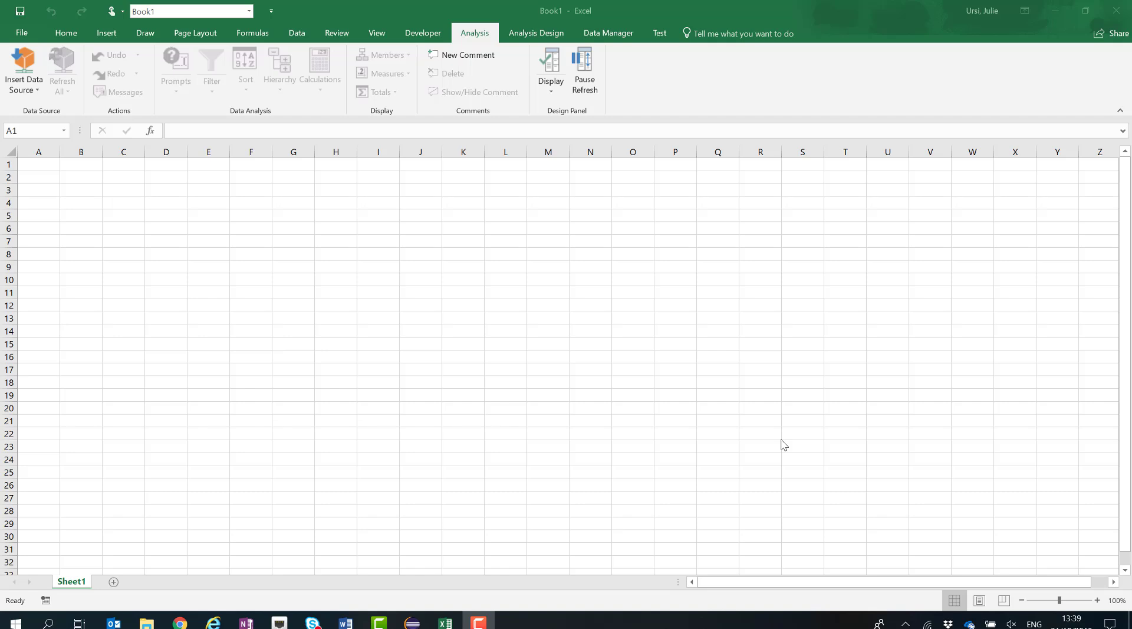
pyautogui.click(417, 38)
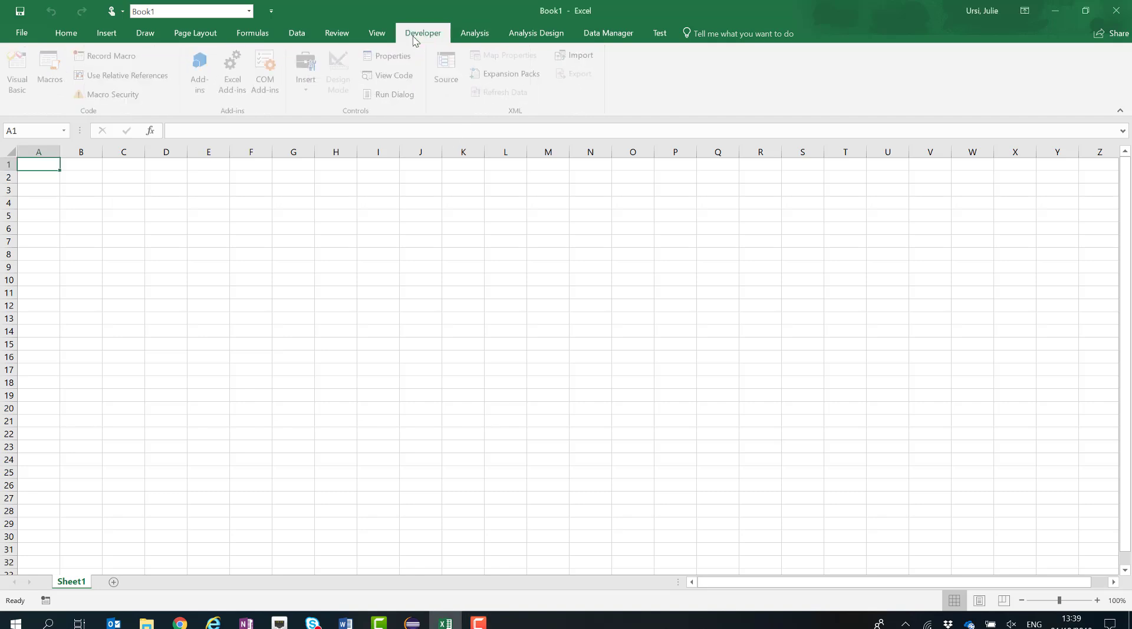